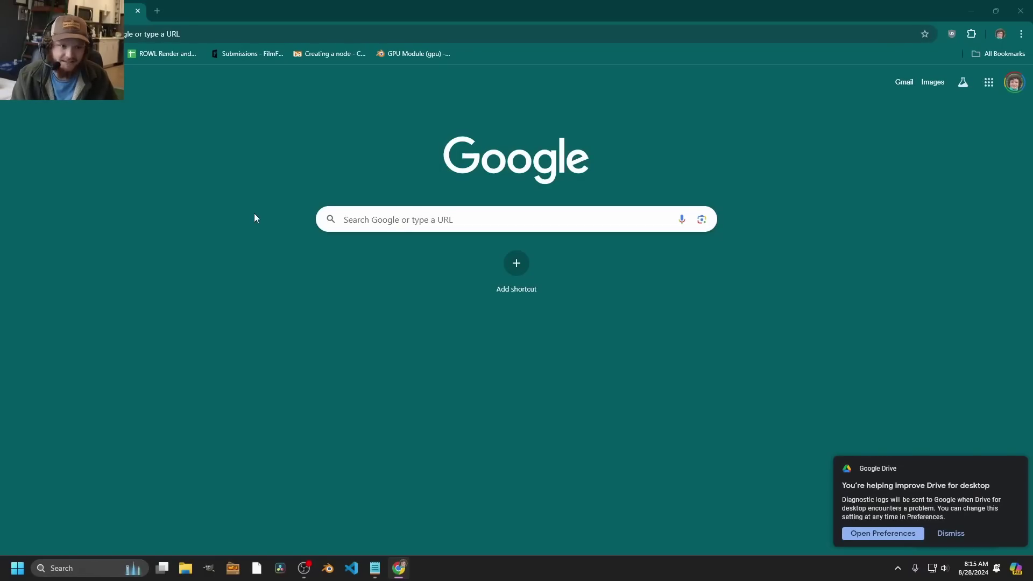
Open switchlight.beeble.ai and follow the SwitchLight Studio open beta announcement to get the desktop installer
click(173, 36)
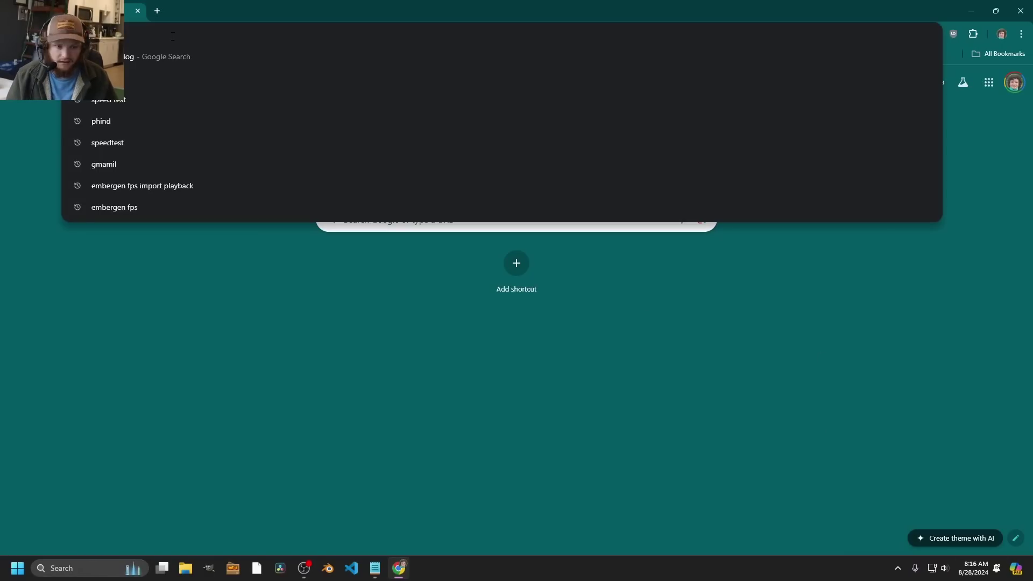
text(switchlight.beeble.ai)
key(Return)
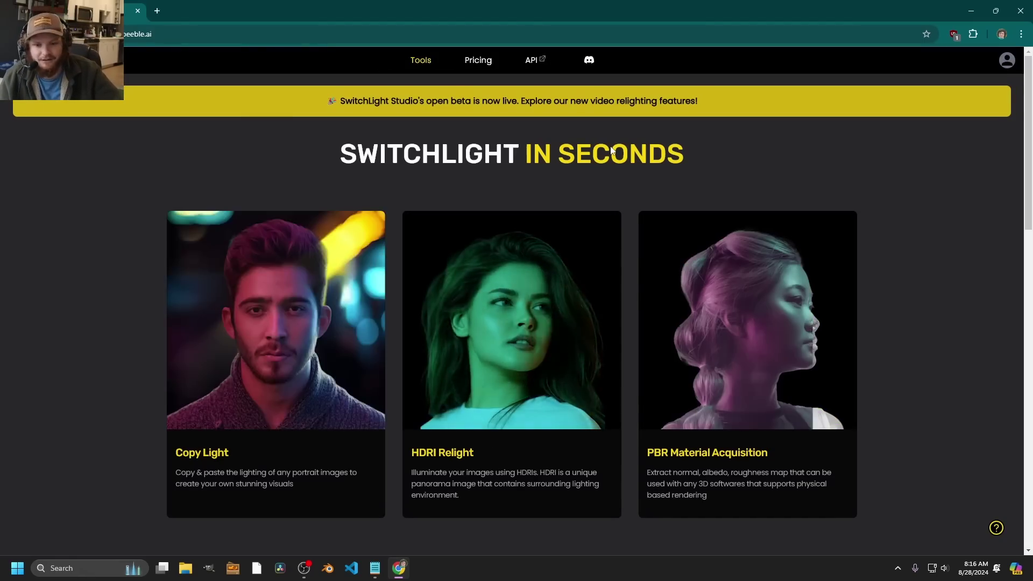
click(462, 102)
scroll(480, 234, down, 10)
scroll(480, 234, up, 10)
click(825, 70)
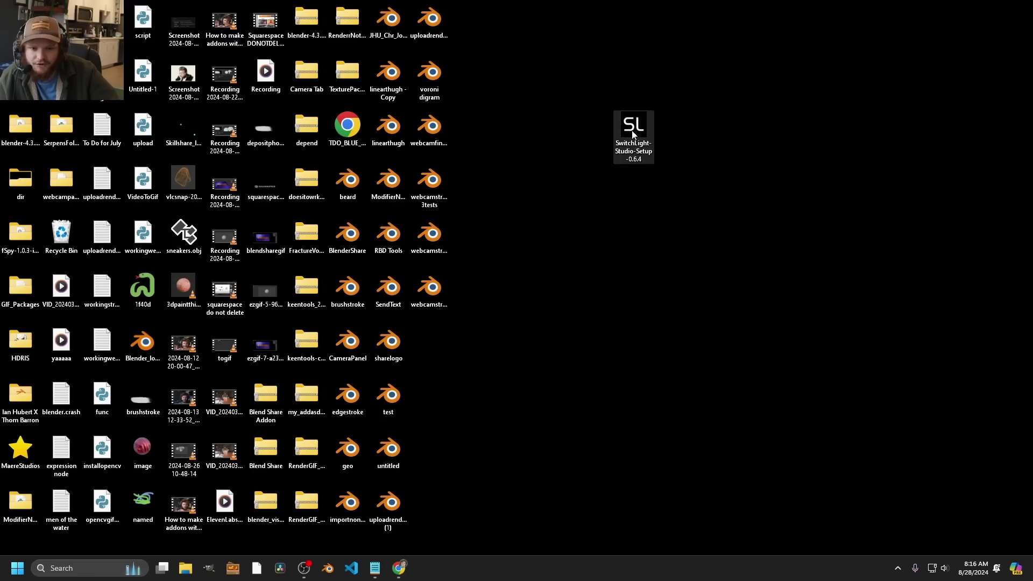
Install and launch SwitchLight Studio from the SwitchLight-Studio-Setup-0.6.4 file on the desktop, cancelling the firewall's network access request
double_click(632, 133)
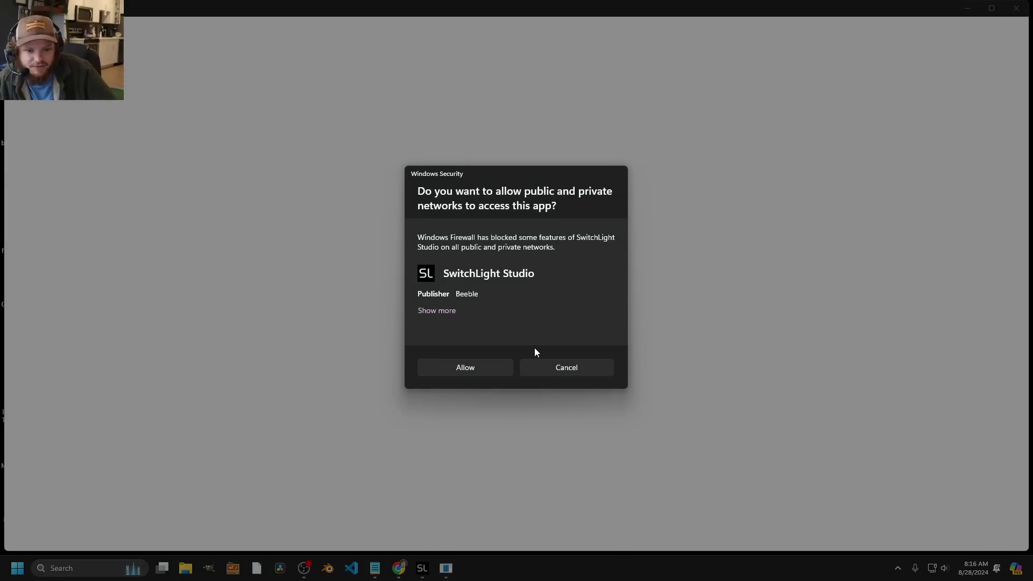
click(539, 367)
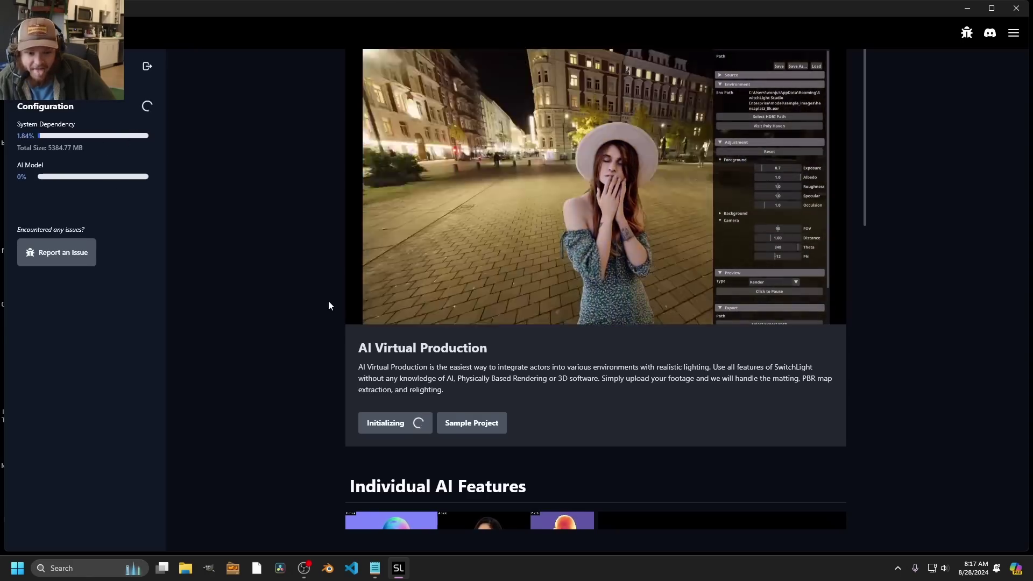
scroll(329, 305, down, 5)
scroll(329, 306, down, 10)
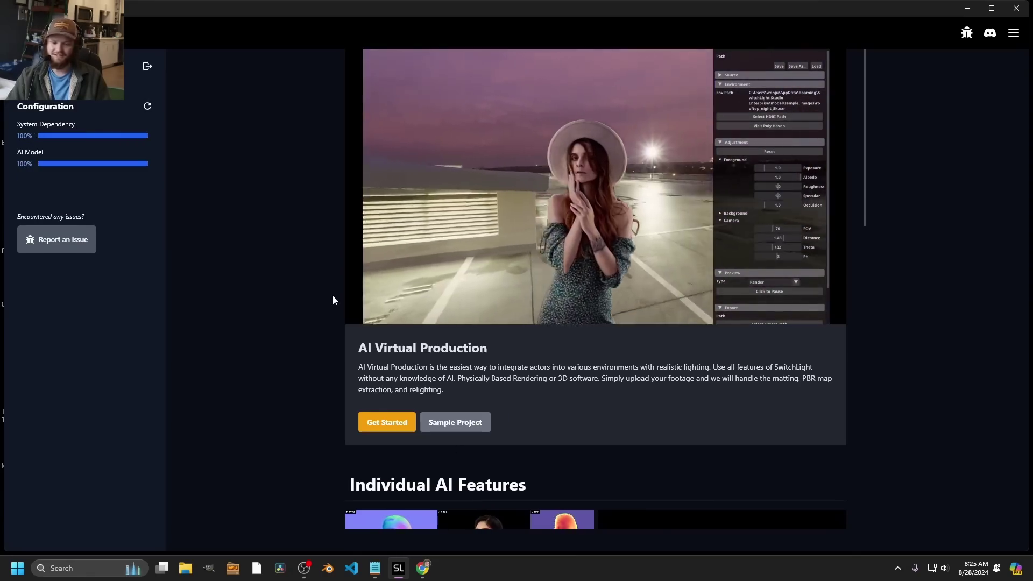
scroll(332, 300, down, 4)
scroll(333, 295, down, 2)
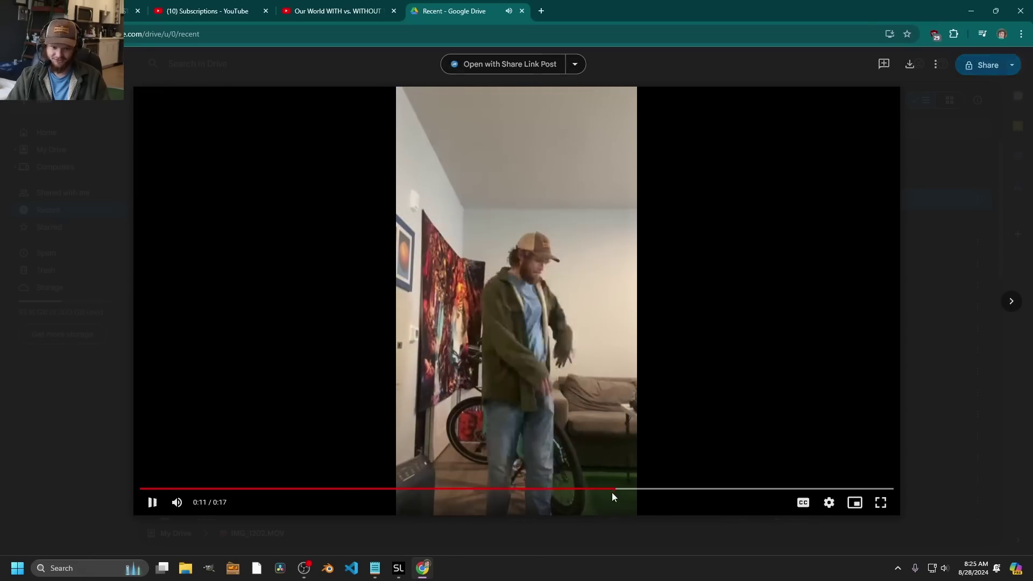
Preview the end of the IMG_1202.MOV clip in Google Drive, close the preview and download the file
click(781, 490)
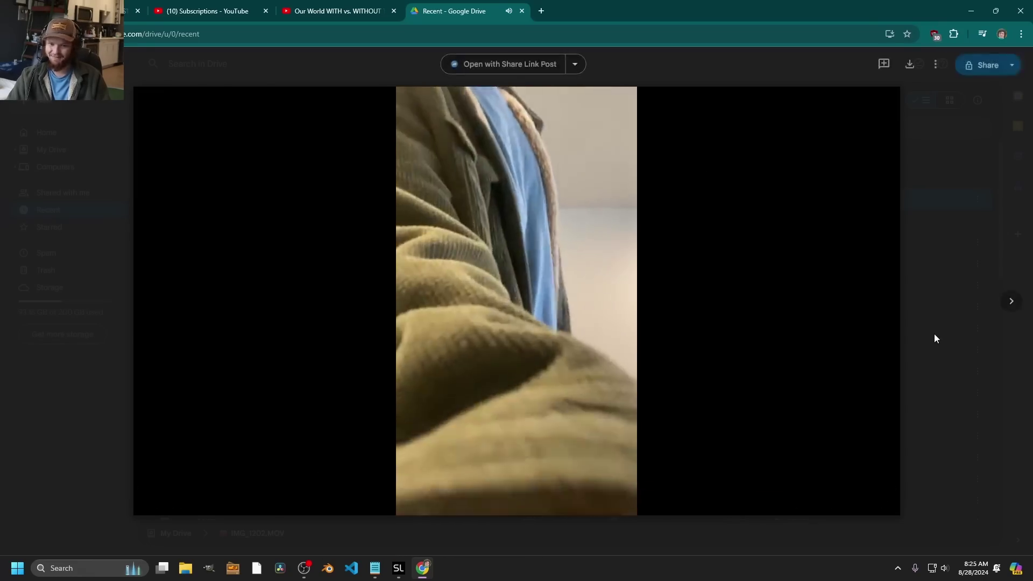
click(933, 338)
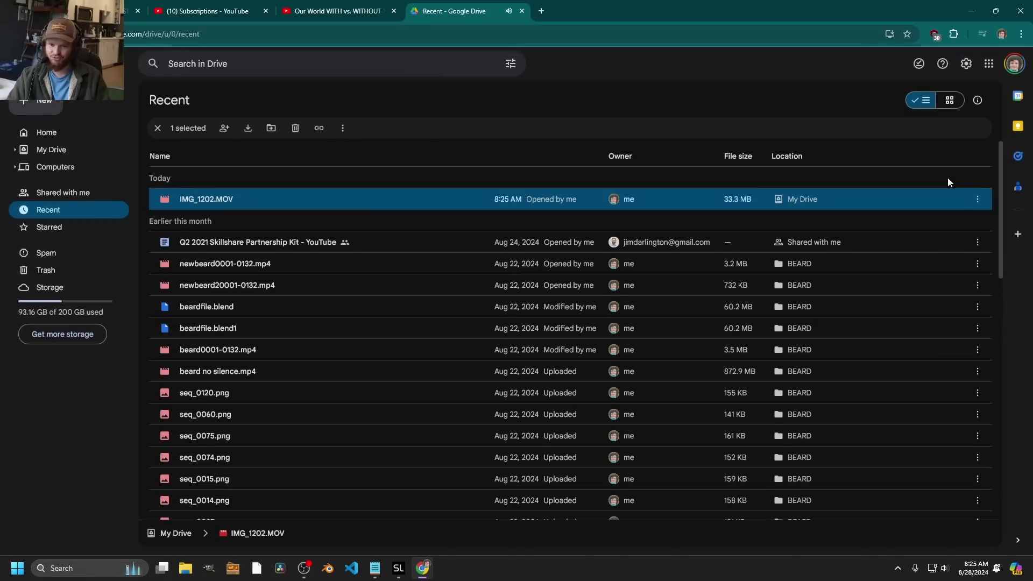
click(976, 200)
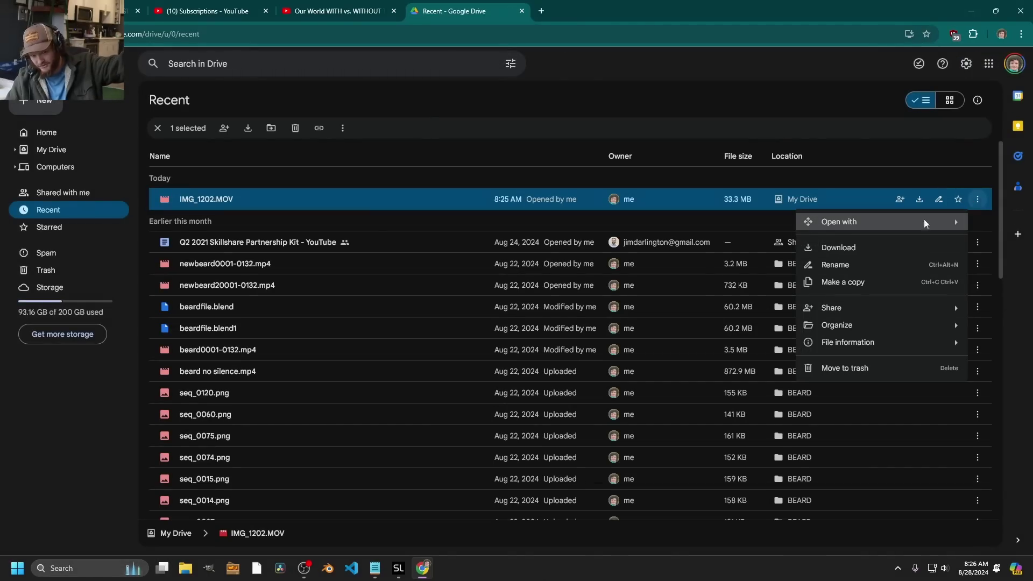
click(838, 248)
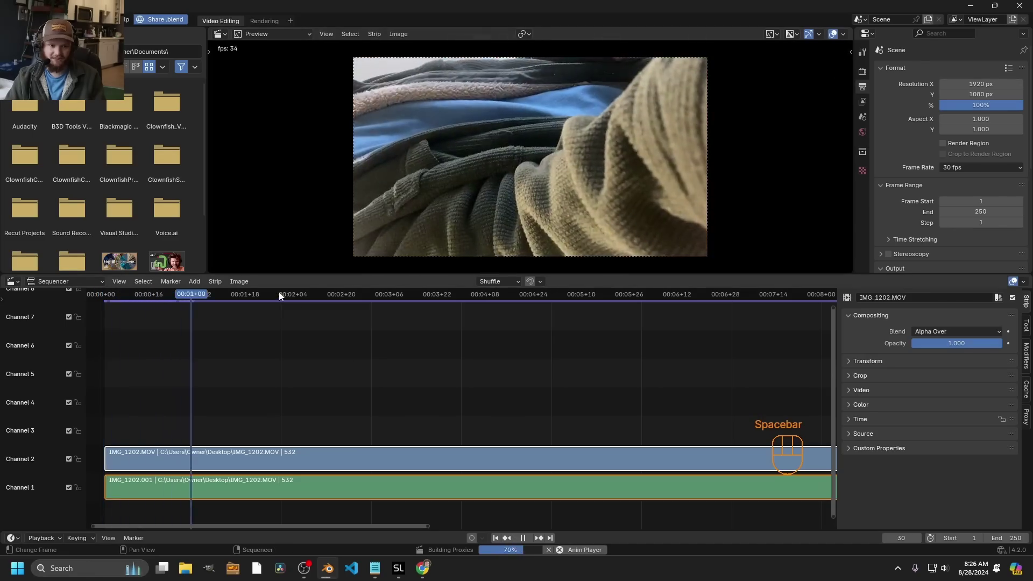
In Blender's sequencer, stop playback and delete the audio strip in channel 1, keeping only the video strip
click(293, 294)
key(space)
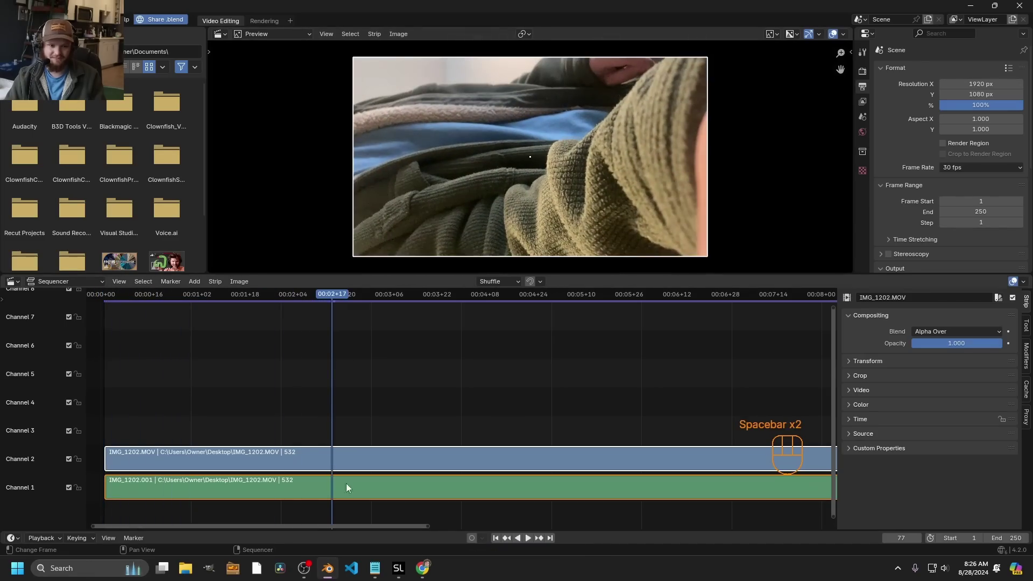
click(354, 495)
key(x)
Scrub to 00:05+22 and set the output resolution to 1080 × 1920 px for a vertical video
drag(505, 296, 618, 295)
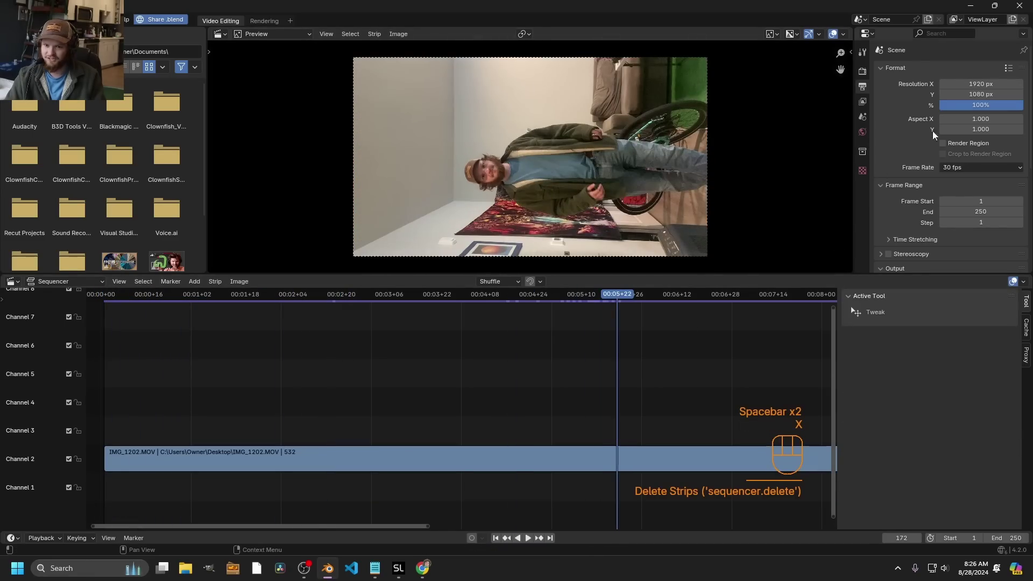
click(974, 85)
text(1080)
key(Tab)
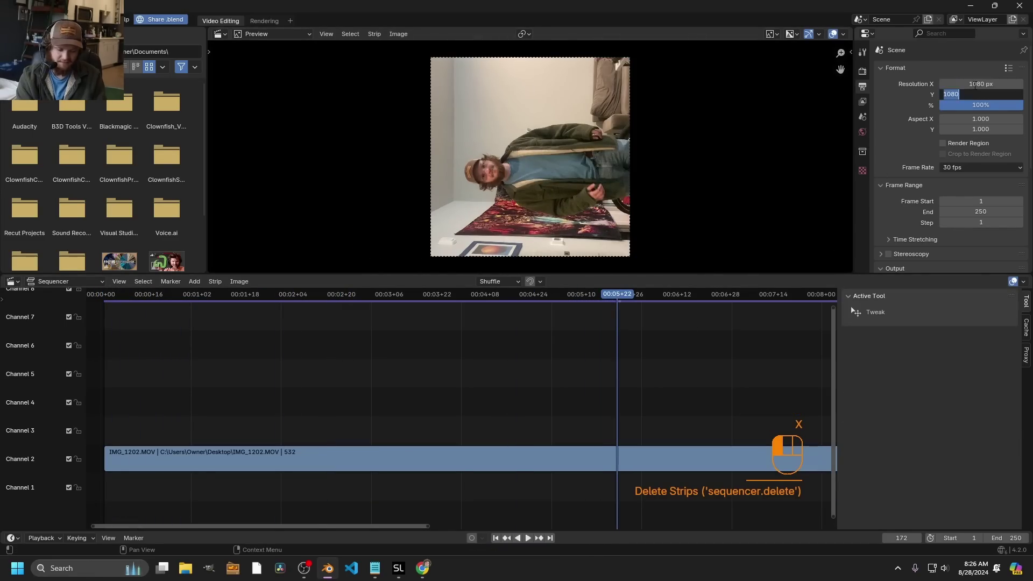
text(1920)
key(Return)
Rotate the IMG_1202.MOV video strip by -90° so the footage stands upright in the vertical frame
click(823, 459)
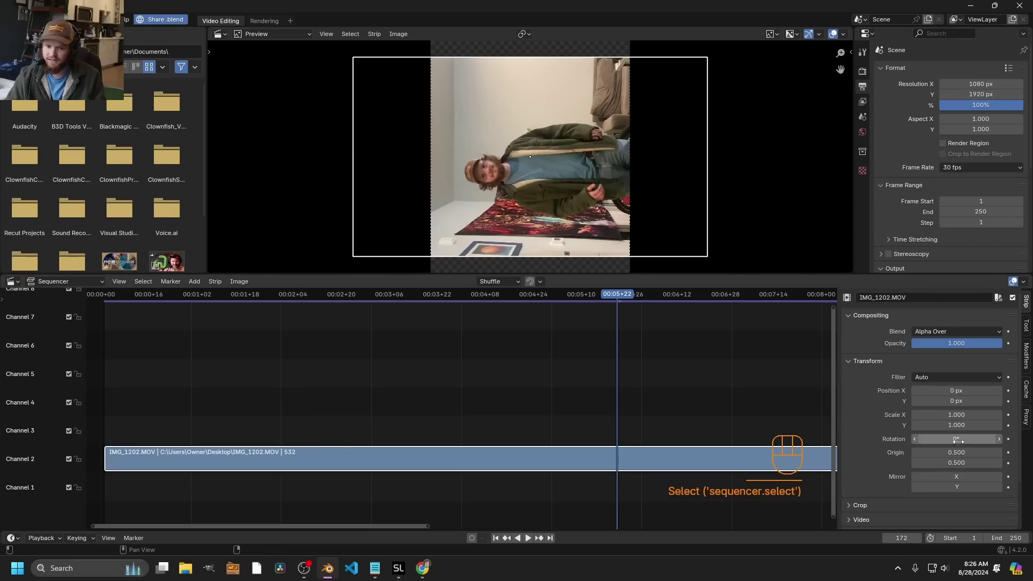
drag(956, 438, 959, 437)
click(959, 437)
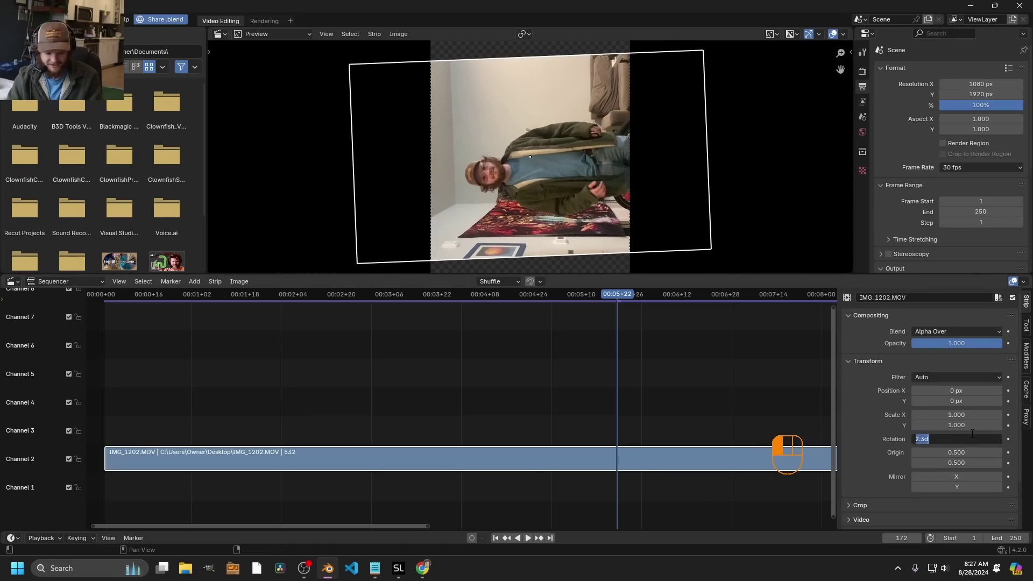
text(-90)
key(Return)
Split the video strip at 00:05+10, delete the first part and move the remaining part to the timeline's start
click(582, 333)
key(k)
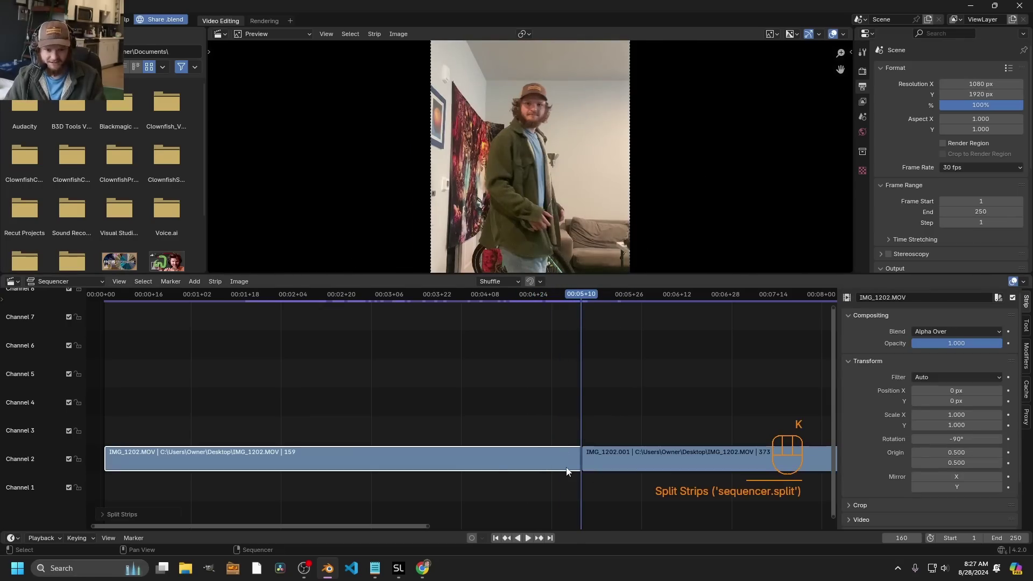
key(x)
drag(618, 460, 132, 475)
Render the animation as an FFmpeg video to the desktop as "ref video" and close the render window
key(ctrl+F12)
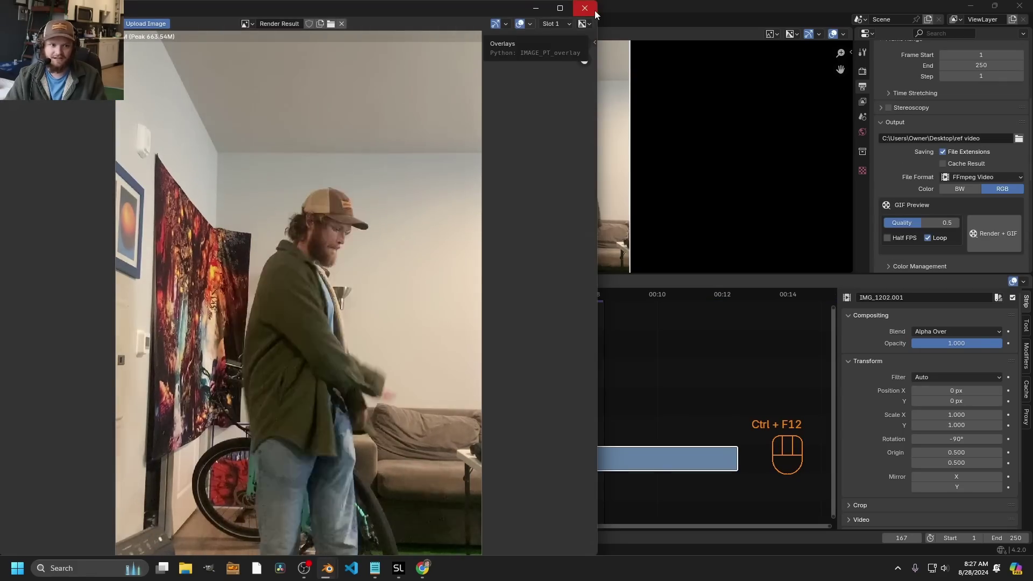
click(595, 11)
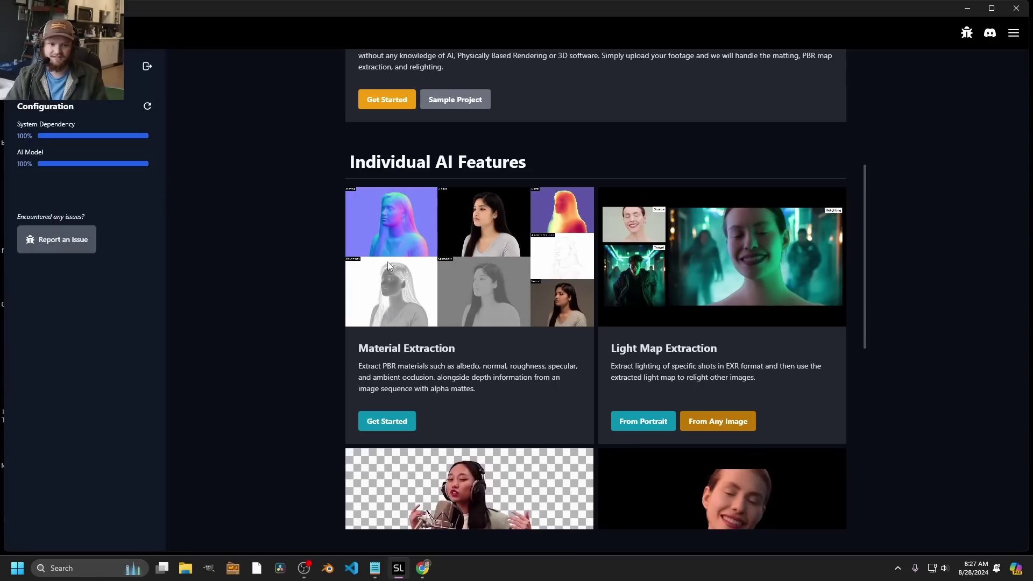
Look through the individual AI features in SwitchLight Studio and start the AI Background Removal tool
scroll(440, 295, down, 1)
scroll(440, 296, down, 3)
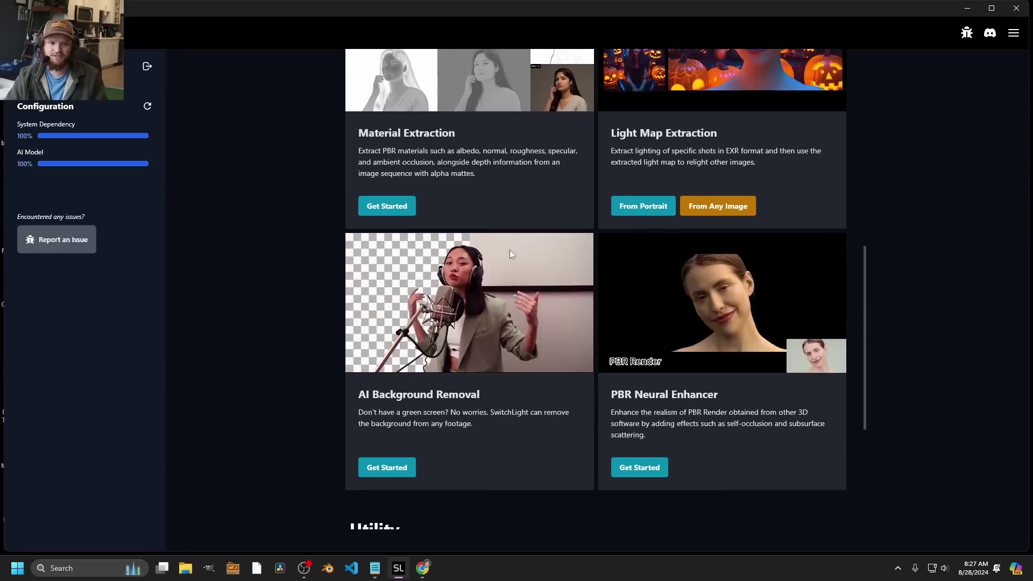
scroll(509, 249, up, 2)
click(404, 317)
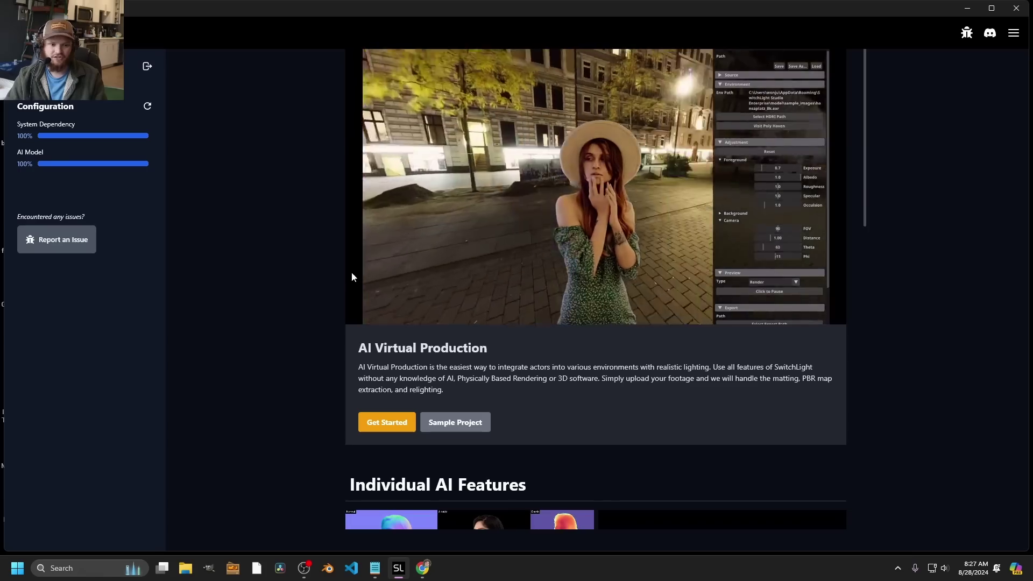
scroll(350, 272, down, 10)
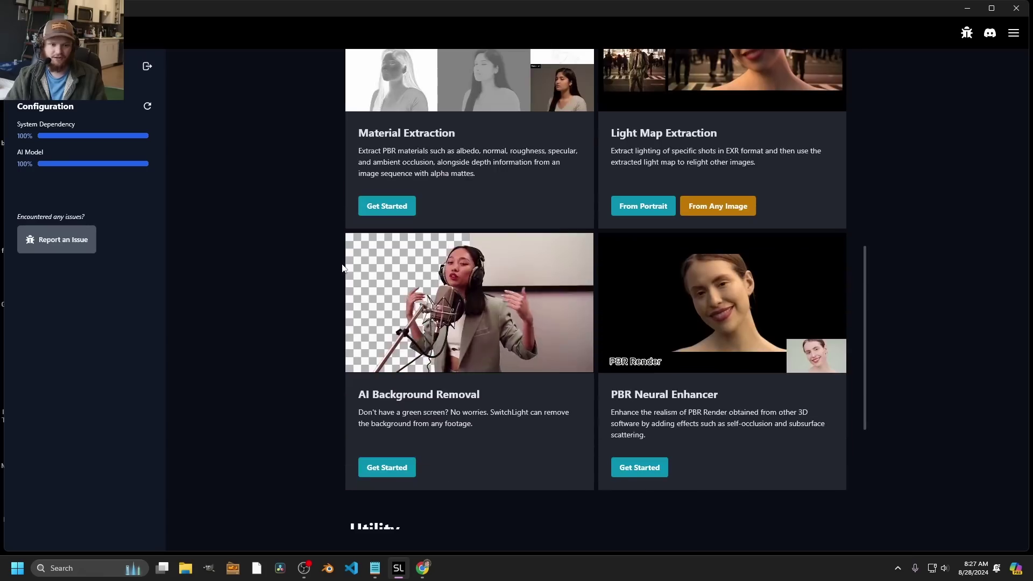
click(394, 469)
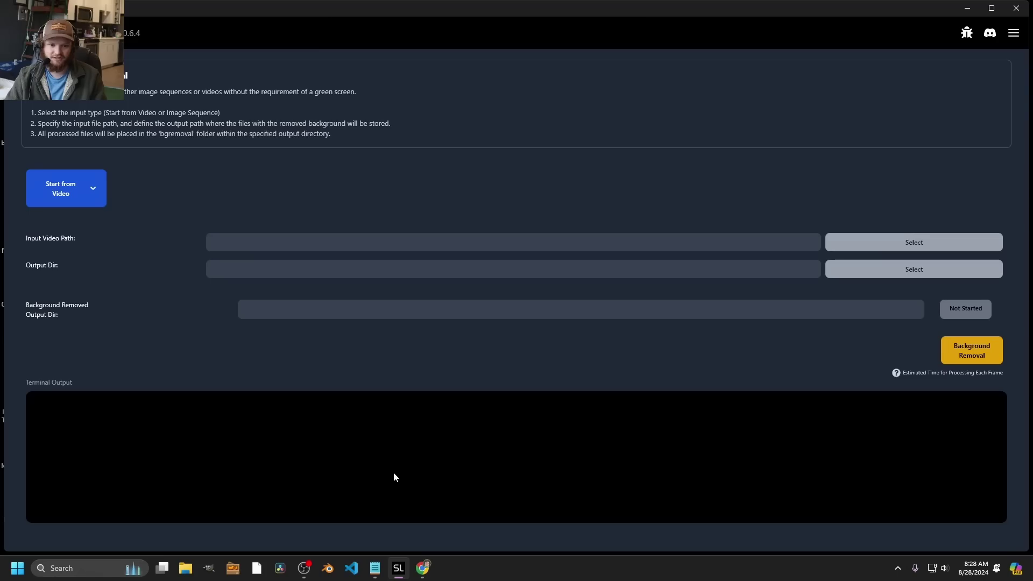
Choose ref video0001-0250.mp4 from the desktop as the input video for the background removal
click(907, 246)
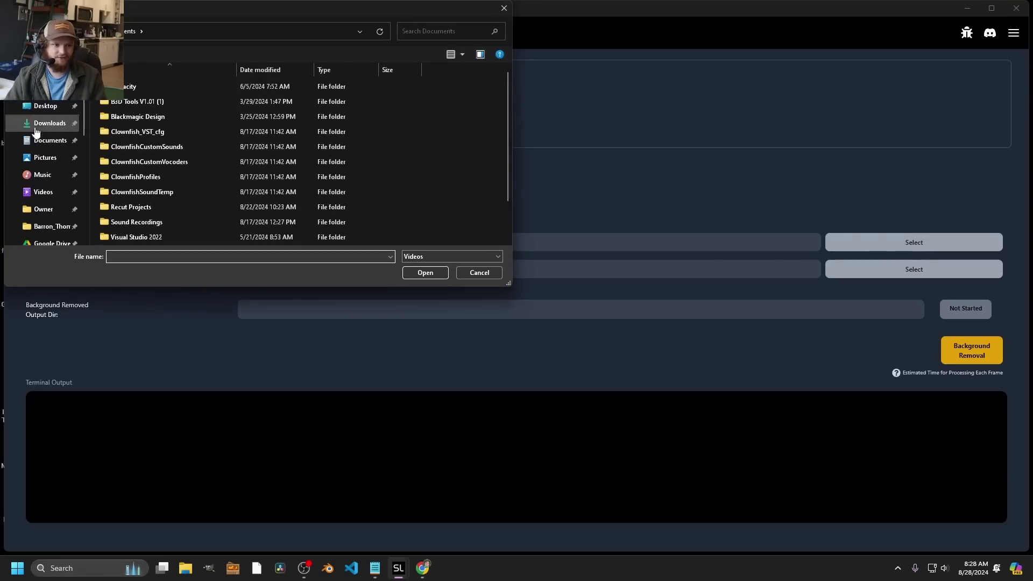
click(47, 105)
scroll(148, 130, down, 5)
double_click(421, 120)
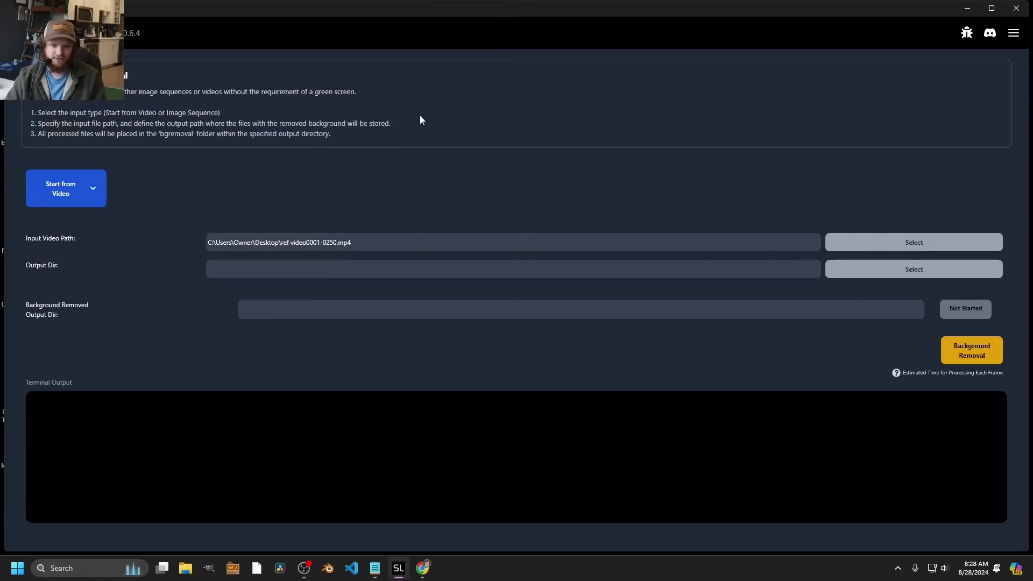
Create a desktop folder named "ai pbr extraction" and set it as the output directory
click(968, 9)
right_click(582, 186)
mouse_move(658, 278)
click(766, 276)
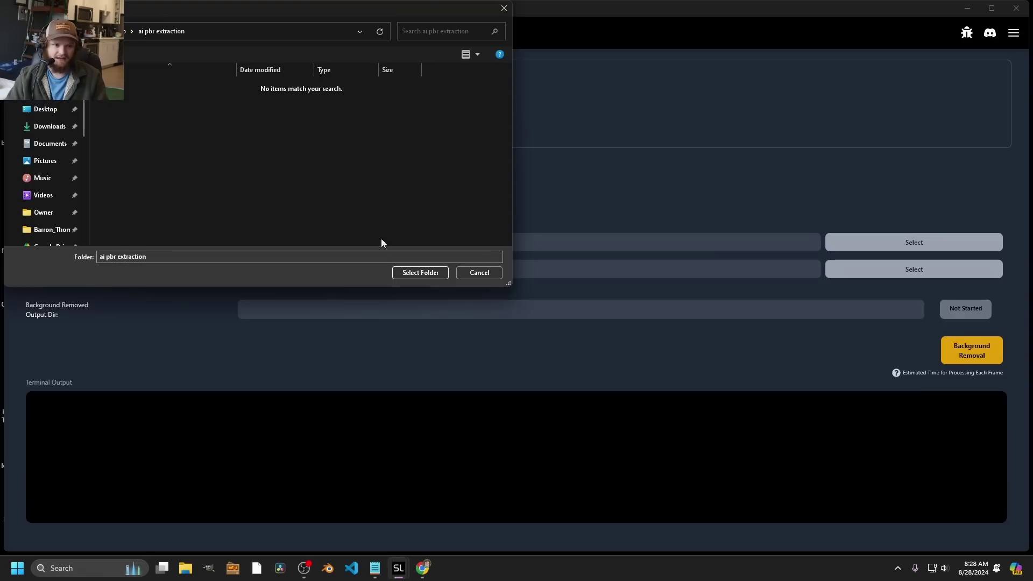
click(420, 273)
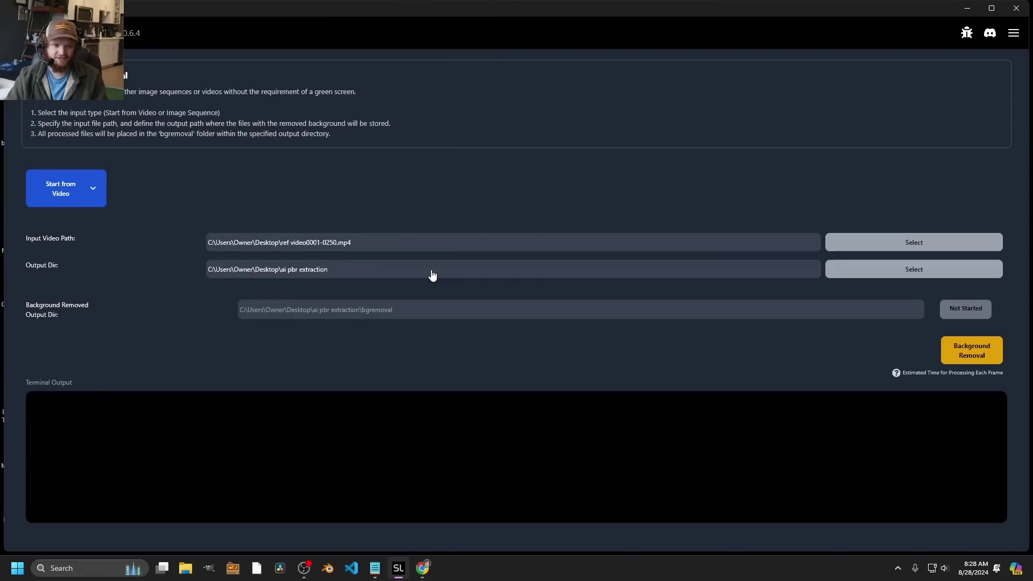
Start the background removal and open the bgremoval folder inside "ai pbr extraction" in File Explorer
click(972, 352)
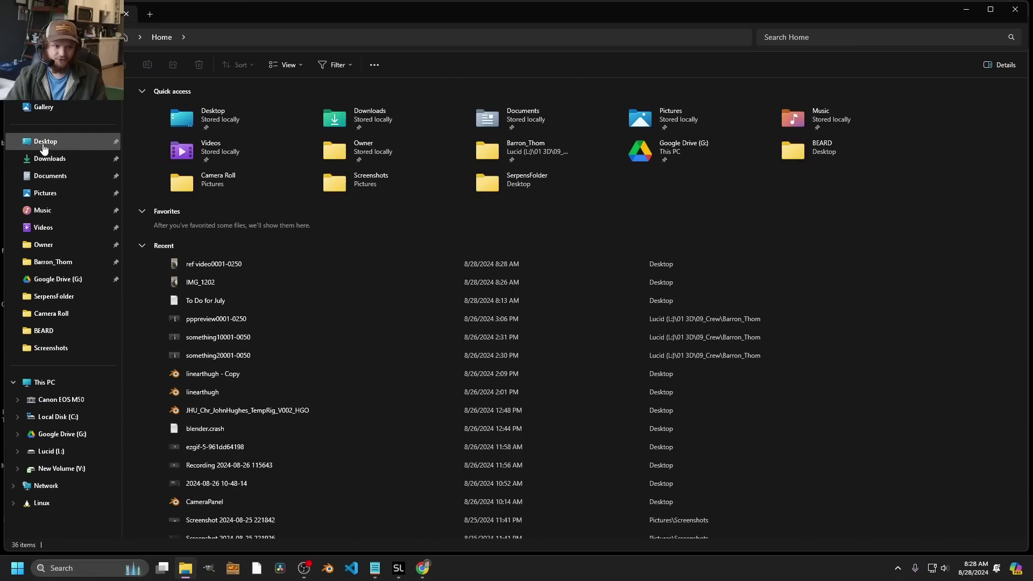
click(43, 145)
drag(279, 21, 678, 140)
double_click(631, 251)
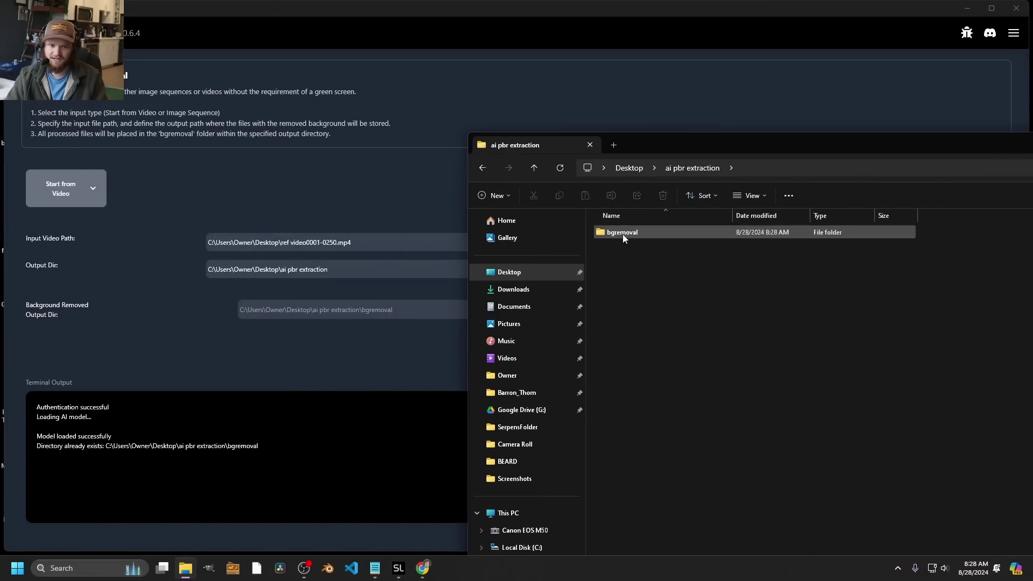
double_click(622, 235)
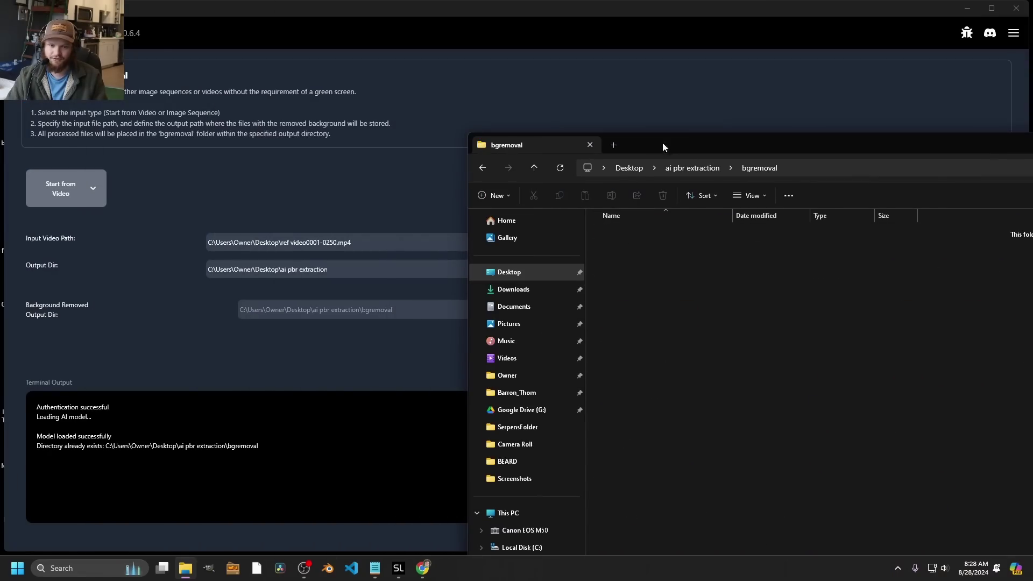
drag(684, 143, 634, 103)
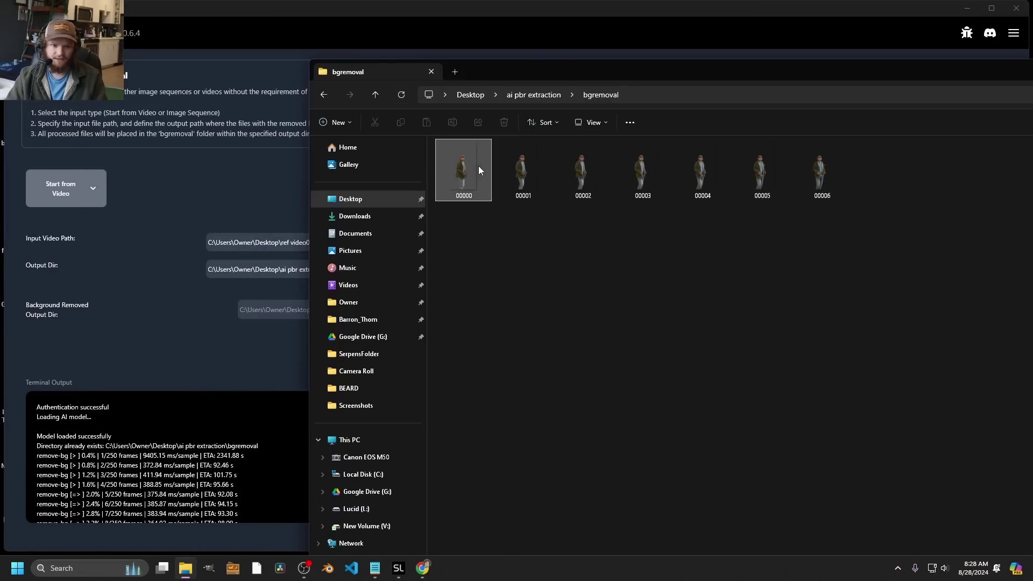
Examine the cut-out quality by flipping back and forth through the first background-removed frames, and open frame 00023
double_click(478, 165)
key(Right)
key(Right)
key(Right)
key(Right)
key(Right)
key(Right)
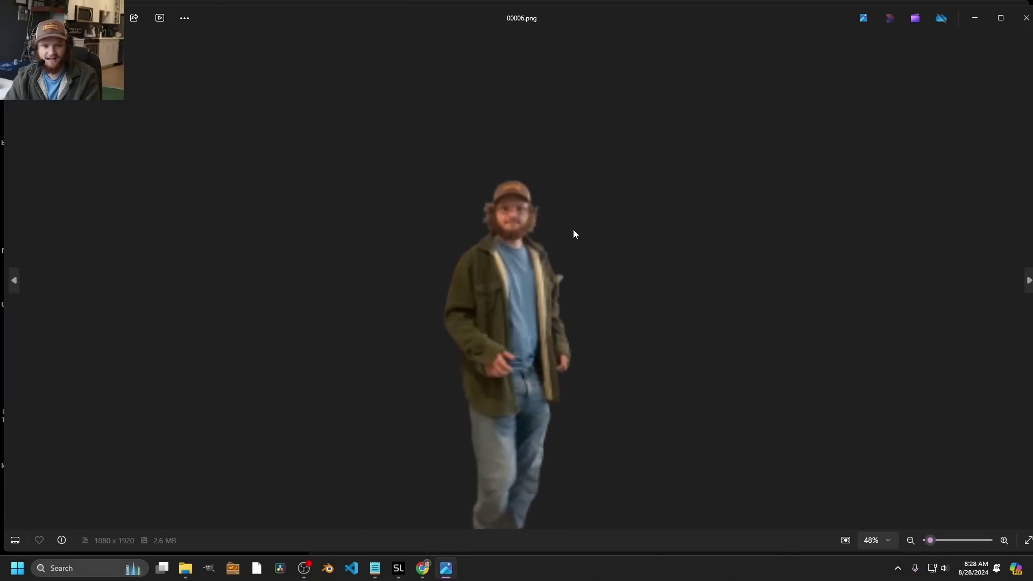
key(Left)
key(Left)
key(Left)
key(Left)
key(Right)
key(Right)
key(Right)
key(Right)
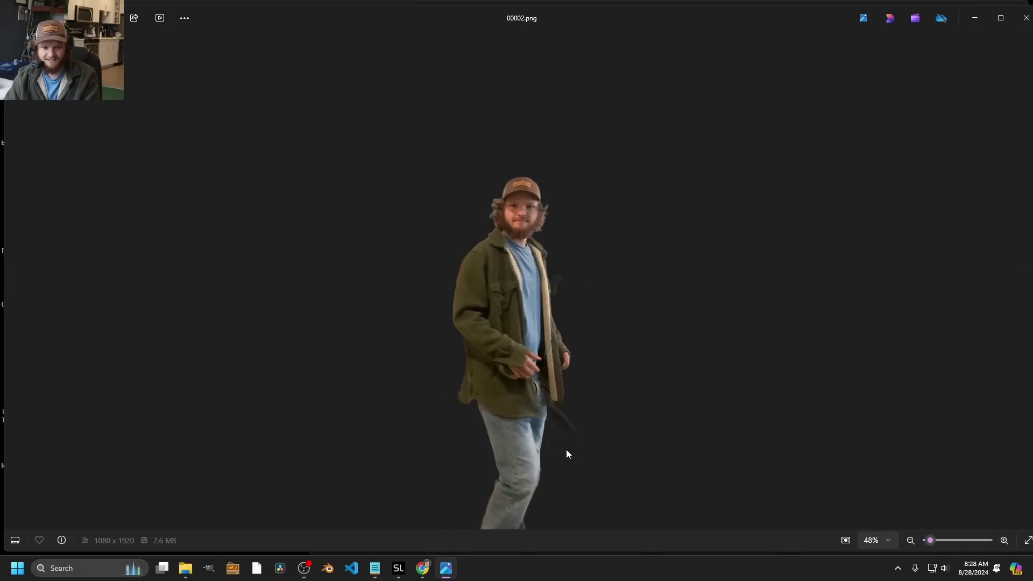
key(Left)
key(Left)
key(Right)
key(Right)
key(Right)
click(1024, 18)
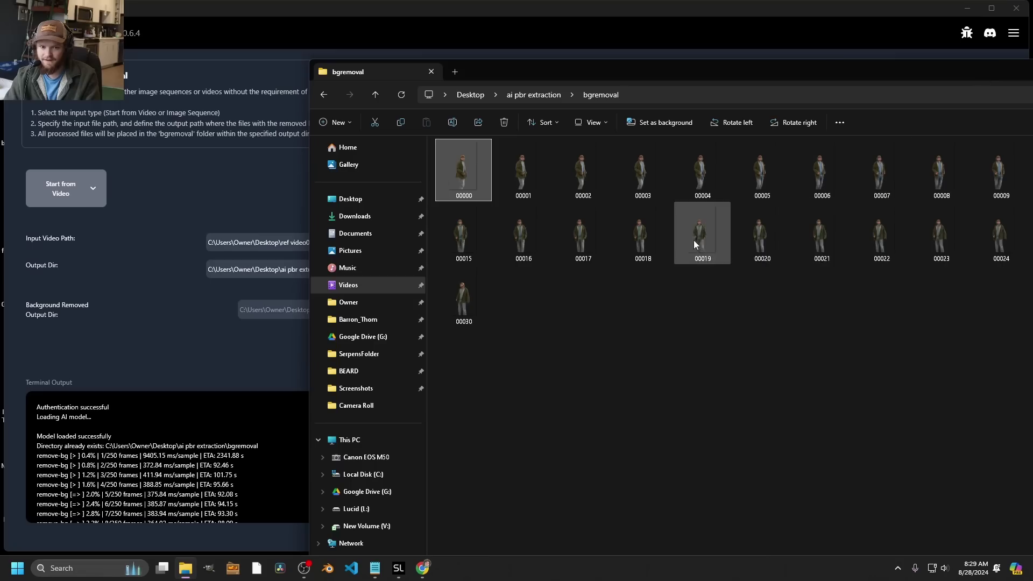
double_click(939, 236)
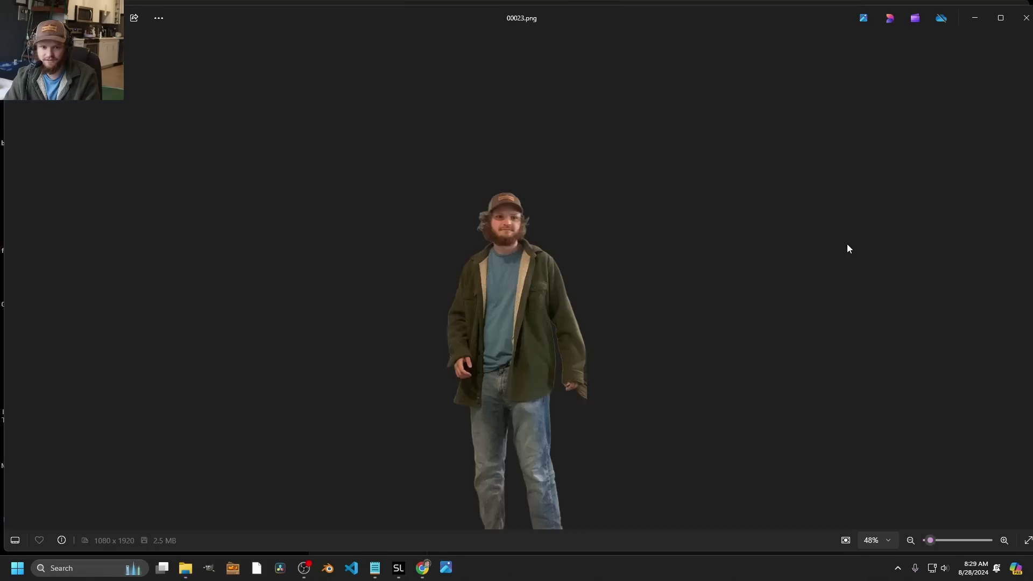
Examine the cut-out quality by flipping forward through the background-removed frames after 00023, and close the viewer
key(Right)
key(Right)
key(Right)
key(Right)
key(Right)
key(Right)
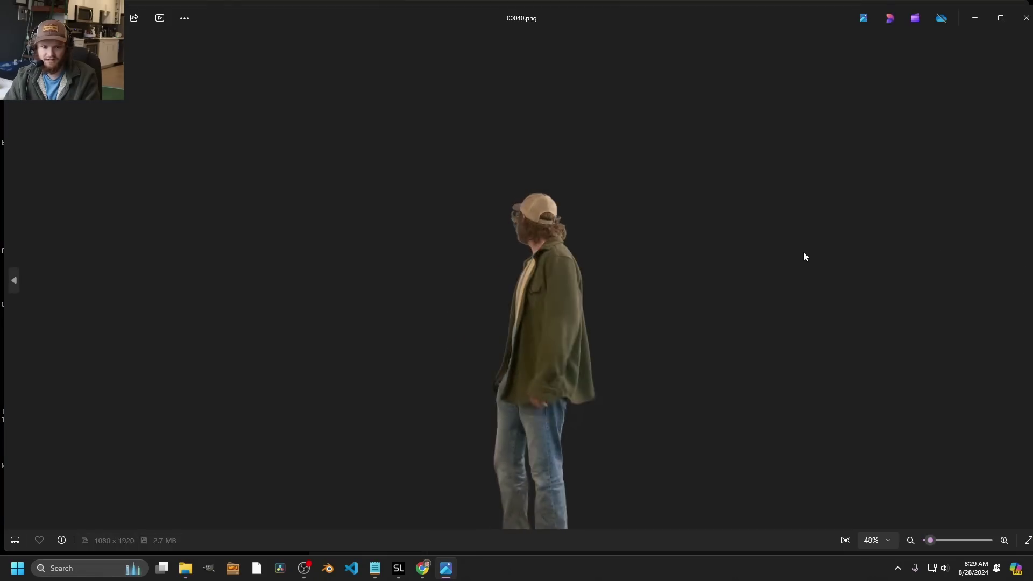
key(Right)
key(Right)
key(Right)
key(Right)
key(Right)
key(Right)
key(Right)
key(Right)
key(Right)
click(1029, 22)
Open a background-removed frame around 00075 and flip backwards to 00063 to check the mask edges around the hands and legs
double_click(526, 411)
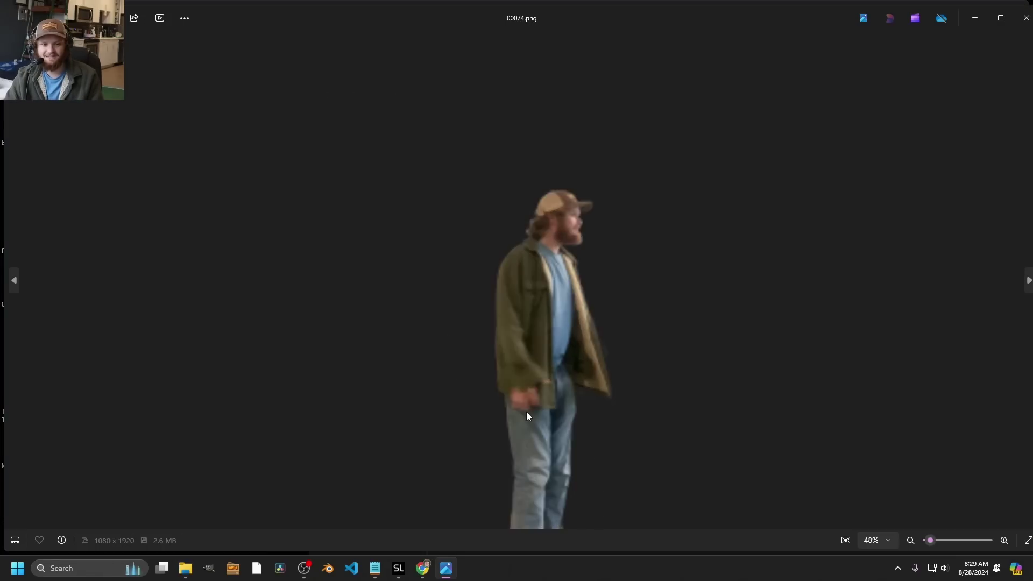
key(Left)
key(Left)
key(Left)
key(Left)
key(Left)
key(Left)
key(Left)
key(Left)
key(Left)
key(Left)
key(Left)
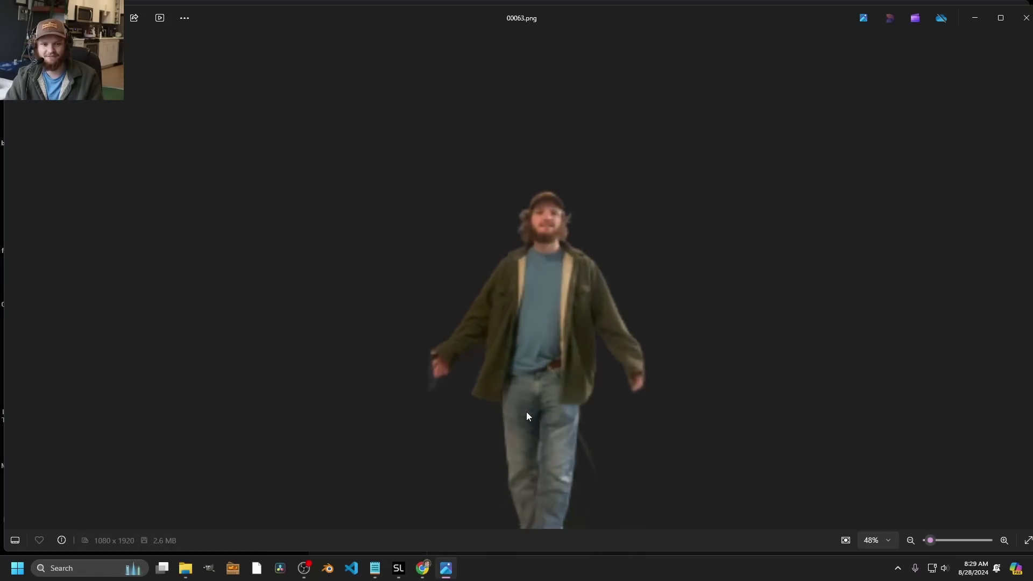
click(1025, 18)
Open frame 00125 from the bgremoval folder, flip forward past 00135 to inspect the cut-out, and close the viewer
scroll(635, 418, down, 2)
drag(754, 69, 747, 21)
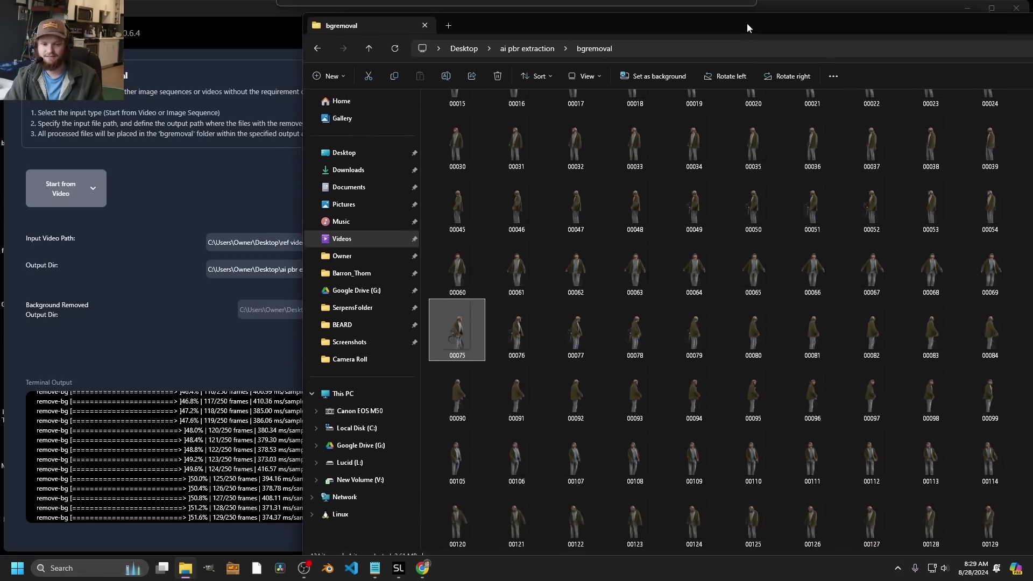
double_click(767, 512)
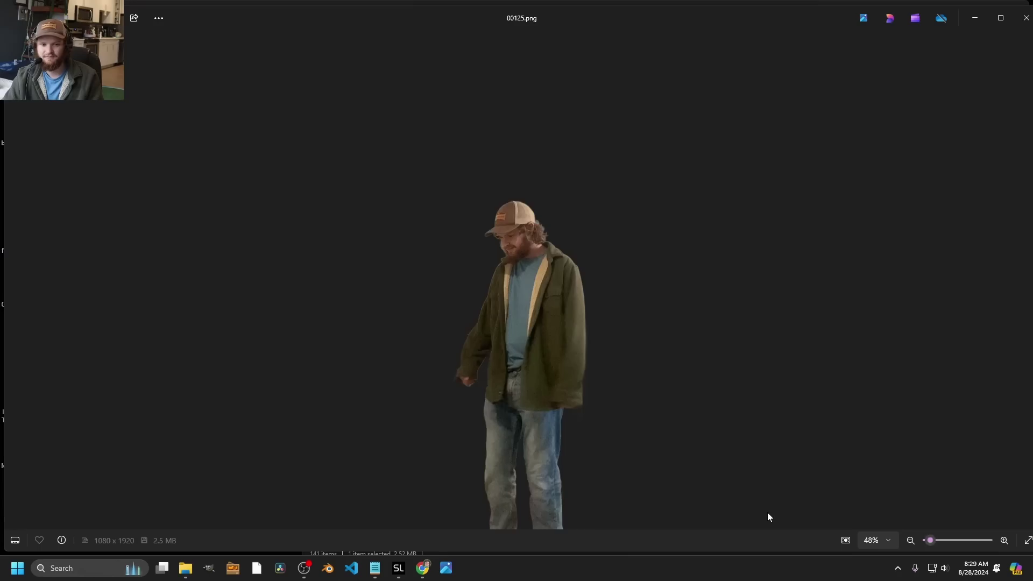
key(Right)
key(Right)
key(Right)
key(Right)
key(Right)
key(Right)
key(Right)
key(Right)
key(Right)
key(Right)
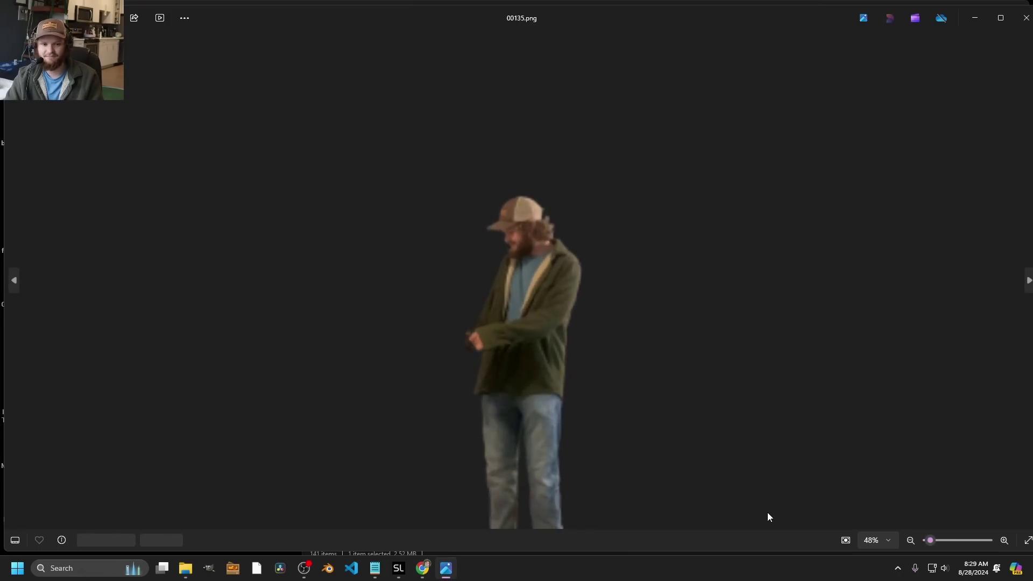
key(Right)
key(Right)
key(Escape)
Switch to DaVinci Resolve and create a new timeline with its own format settings instead of the project settings
click(283, 569)
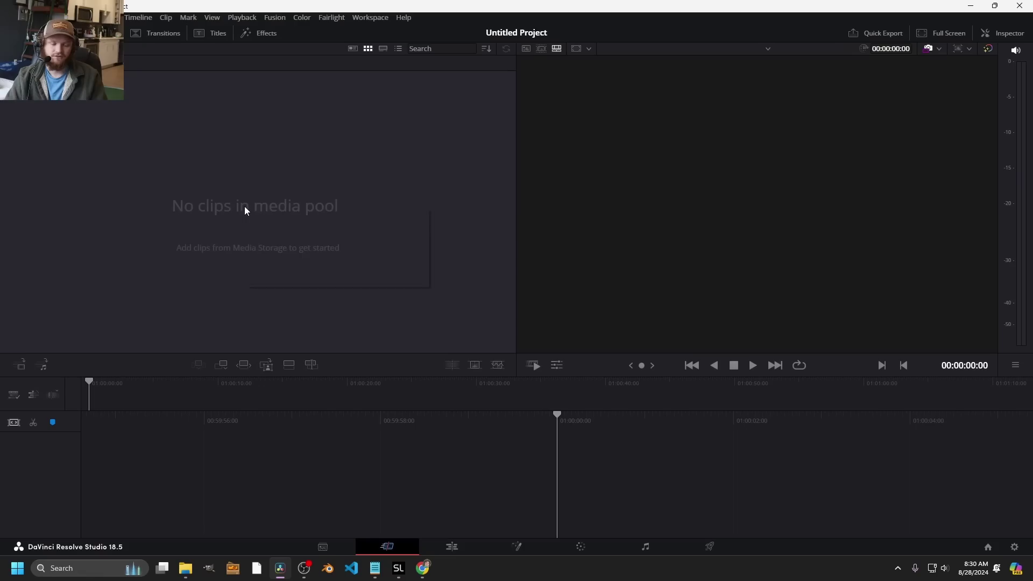
right_click(246, 210)
click(269, 213)
click(432, 339)
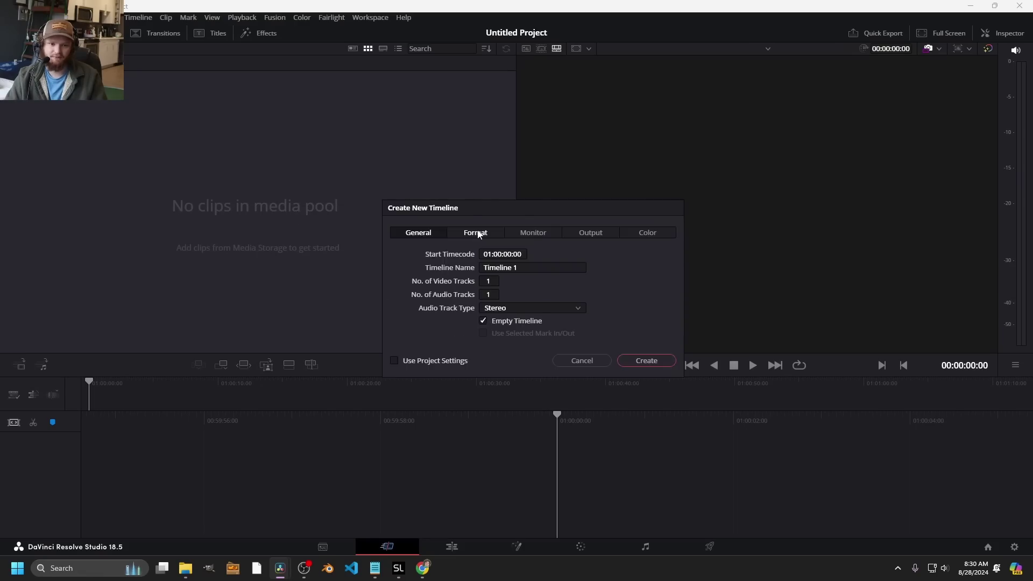
click(475, 232)
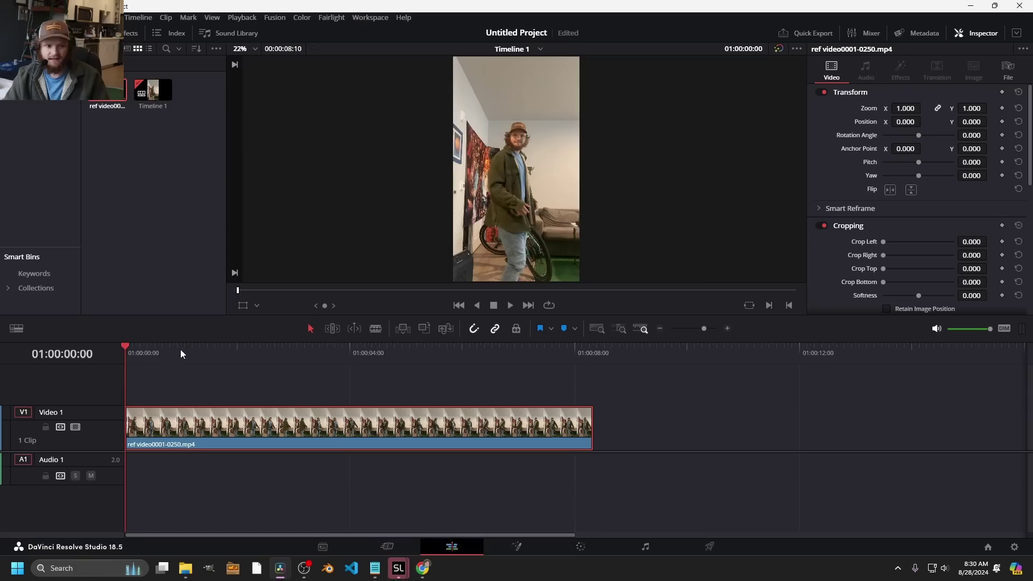
Preview the ref video0001-0250.mp4 clip on the timeline, open it in Fusion and add a Magic Mask node after MediaIn1
drag(180, 350, 271, 374)
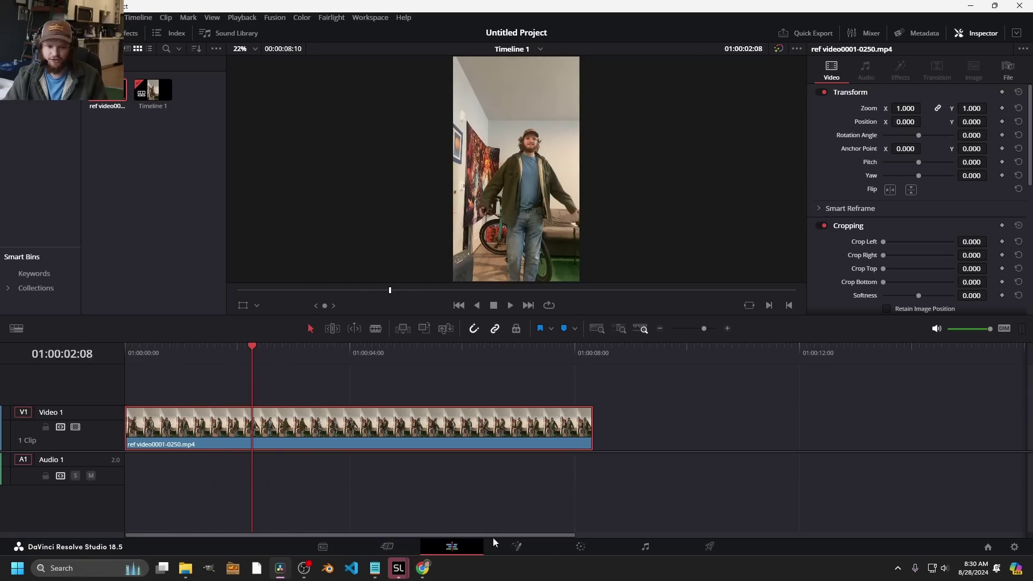
click(521, 546)
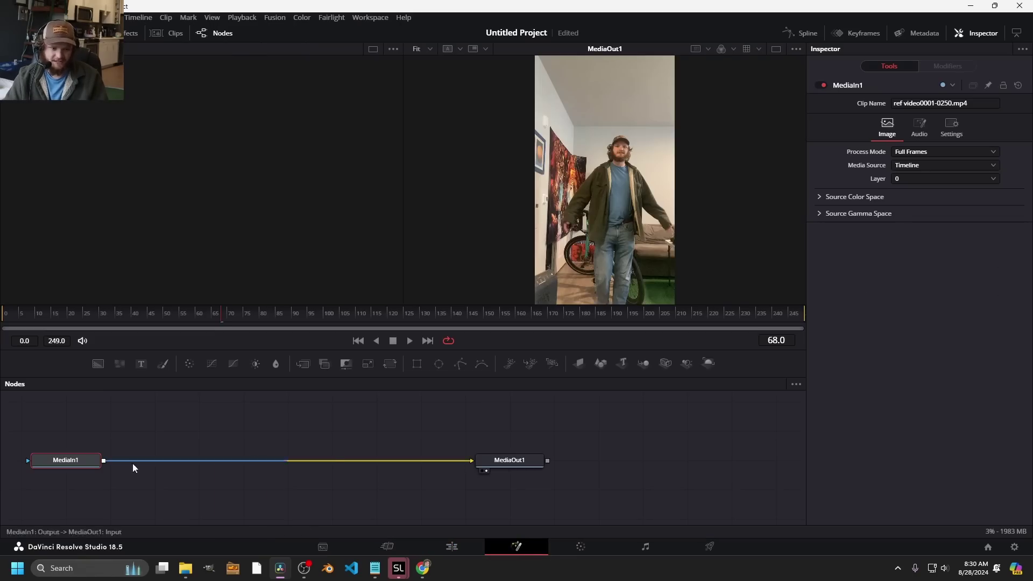
key(shift+space)
text(magic)
key(Return)
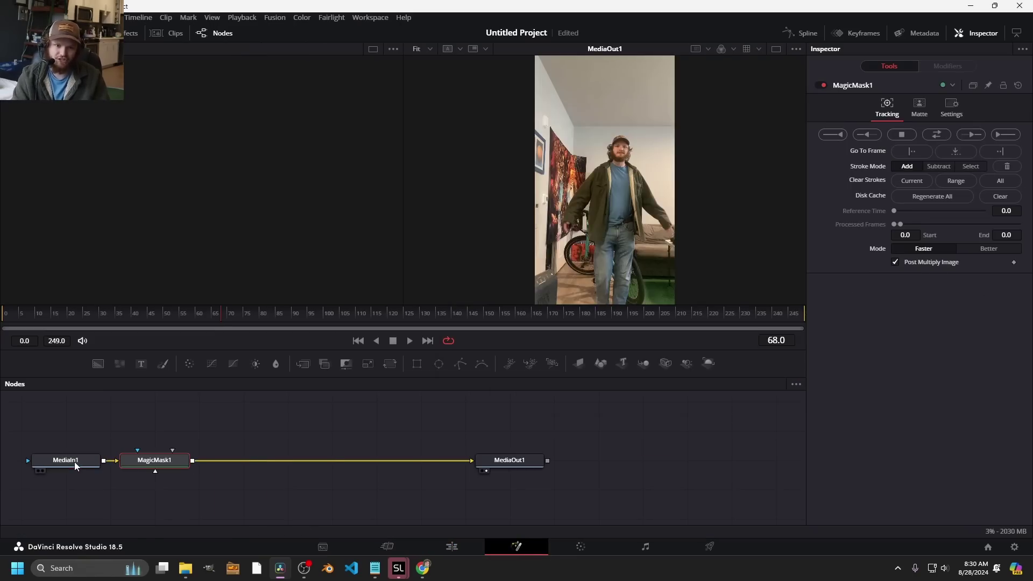
At frame 0, paint a Magic Mask stroke along the person from head to leg and set the mask mode to Better
drag(9, 321, 2, 322)
scroll(609, 226, up, 2)
drag(384, 207, 358, 172)
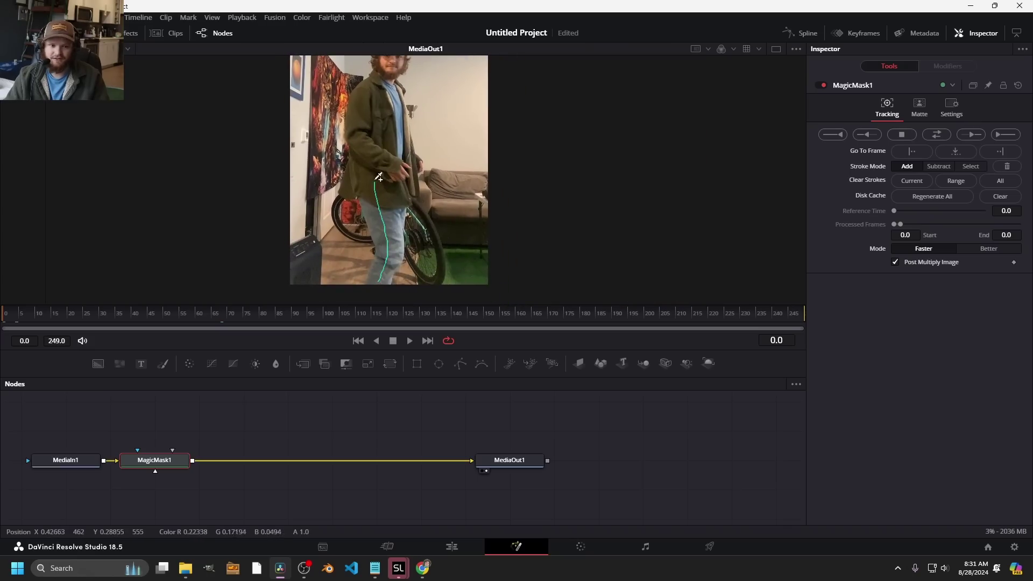
drag(397, 122, 442, 160)
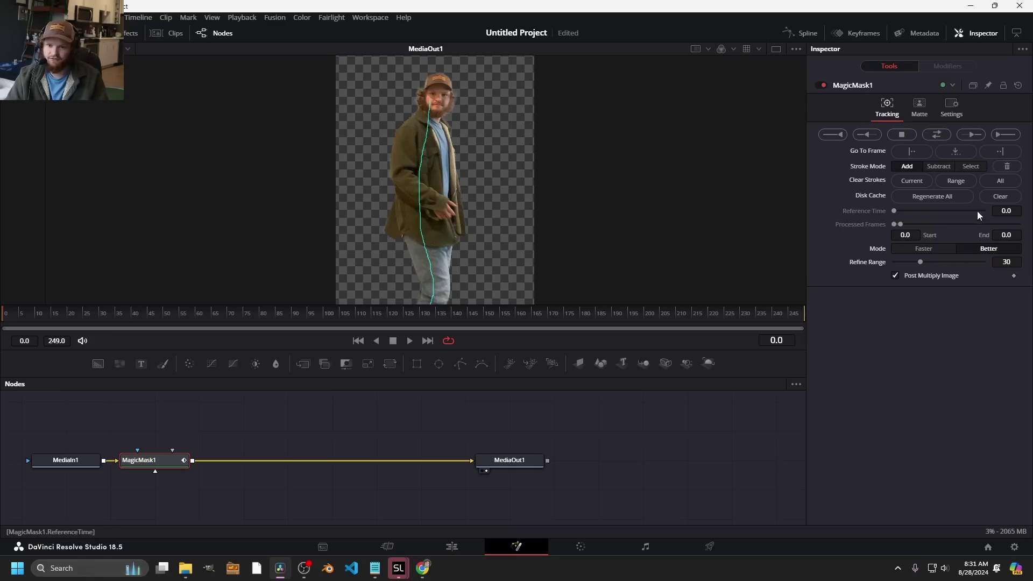
Track the Magic Mask forward from the first frame of the clip
click(1003, 135)
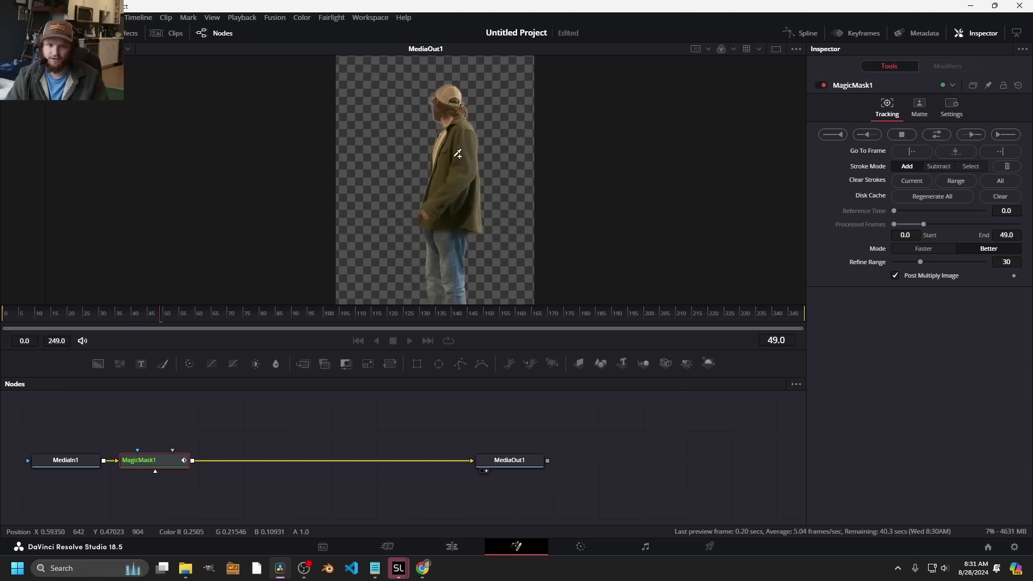
click(454, 161)
click(609, 296)
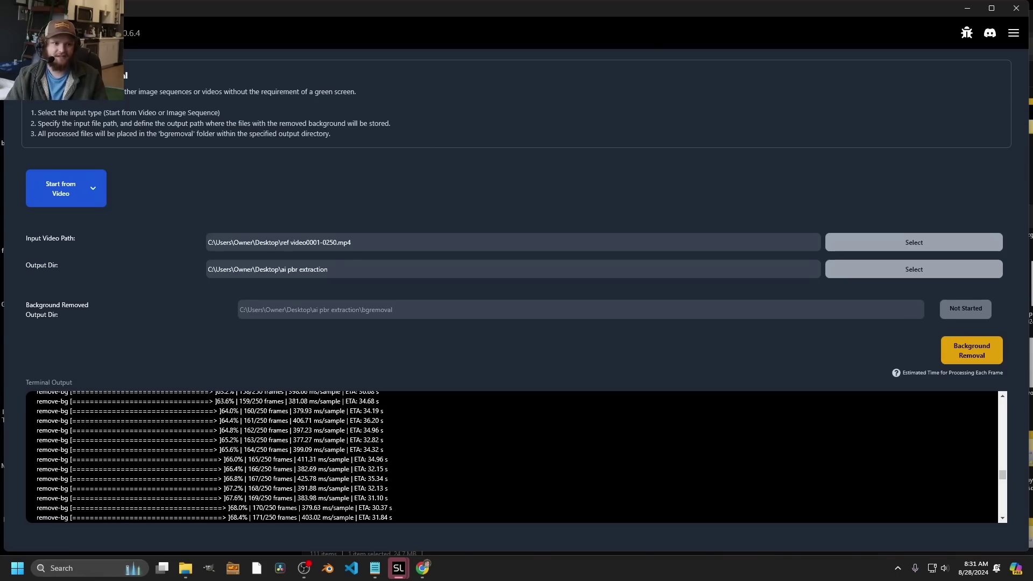
Switch to SwitchLight Studio, open its Material Extraction feature and choose the Video Model as the extraction model
click(93, 189)
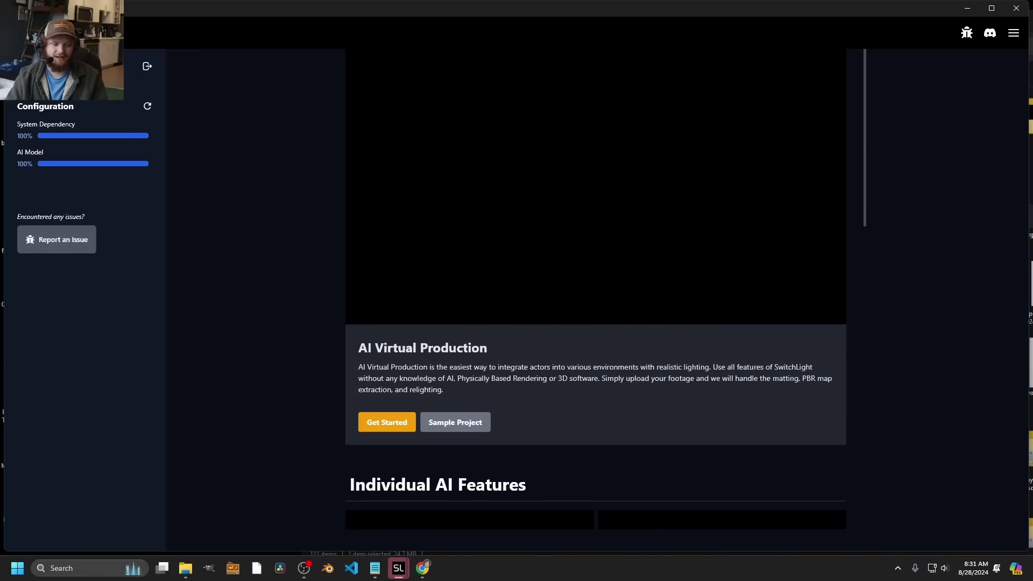
scroll(432, 232, down, 7)
scroll(432, 232, up, 1)
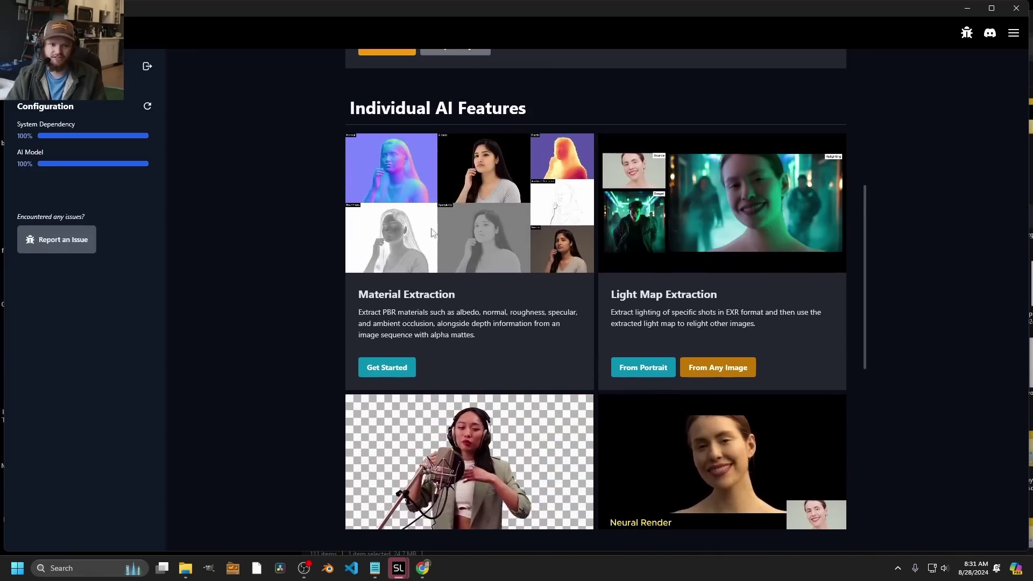
click(390, 367)
click(256, 244)
click(332, 241)
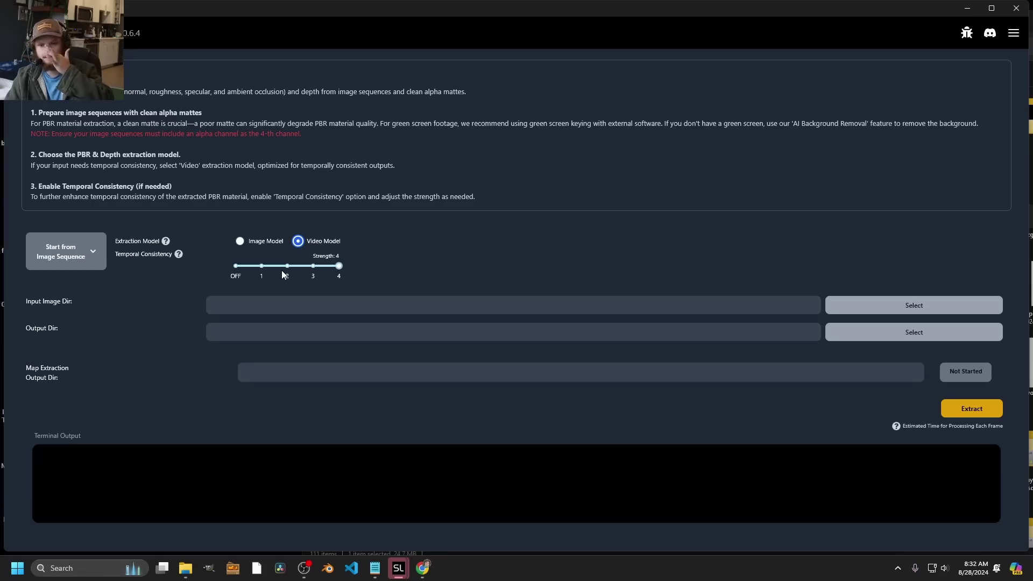
Set the image sequence starting with 00000 in the bgremoval folder as the input for the material extraction
click(877, 314)
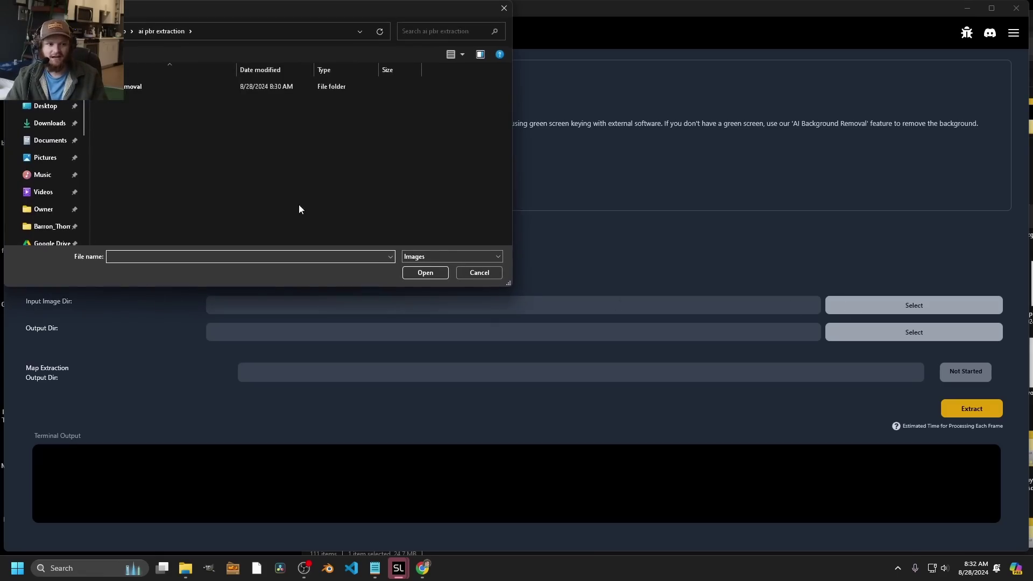
double_click(148, 86)
click(138, 98)
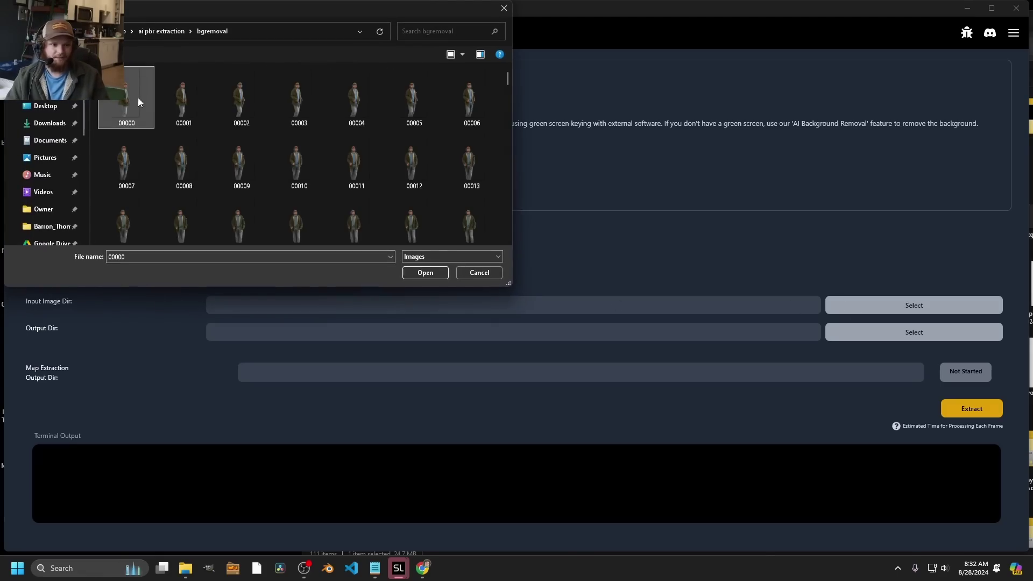
click(433, 272)
Set the "ai pbr extraction" folder as the output directory and start the map extraction
click(874, 334)
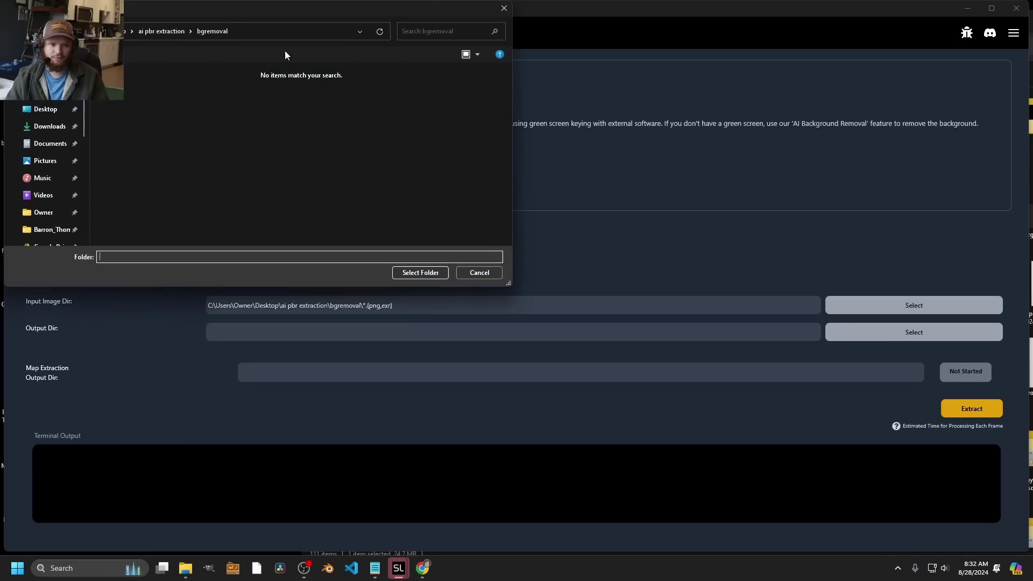
click(152, 35)
click(407, 274)
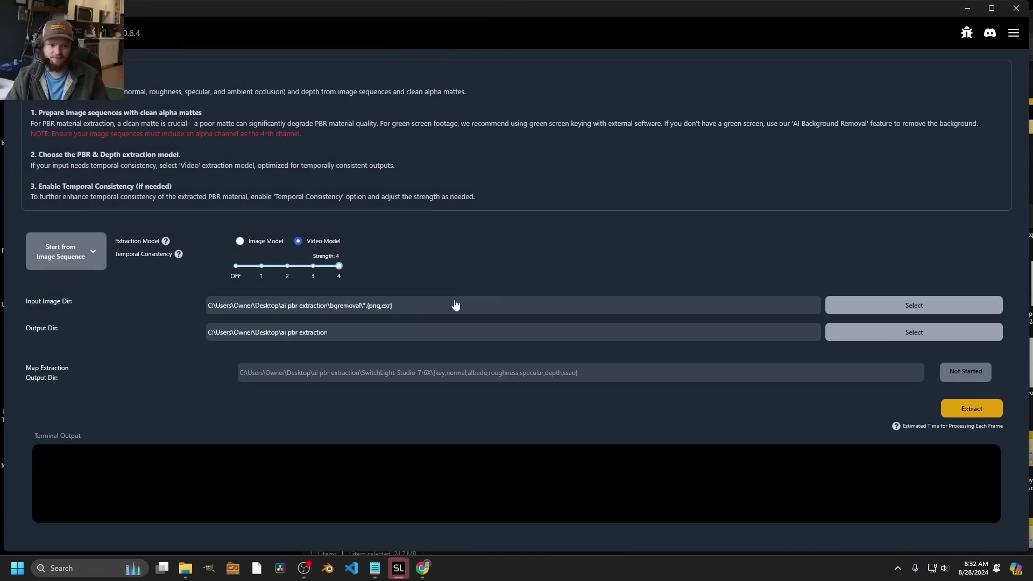
click(972, 412)
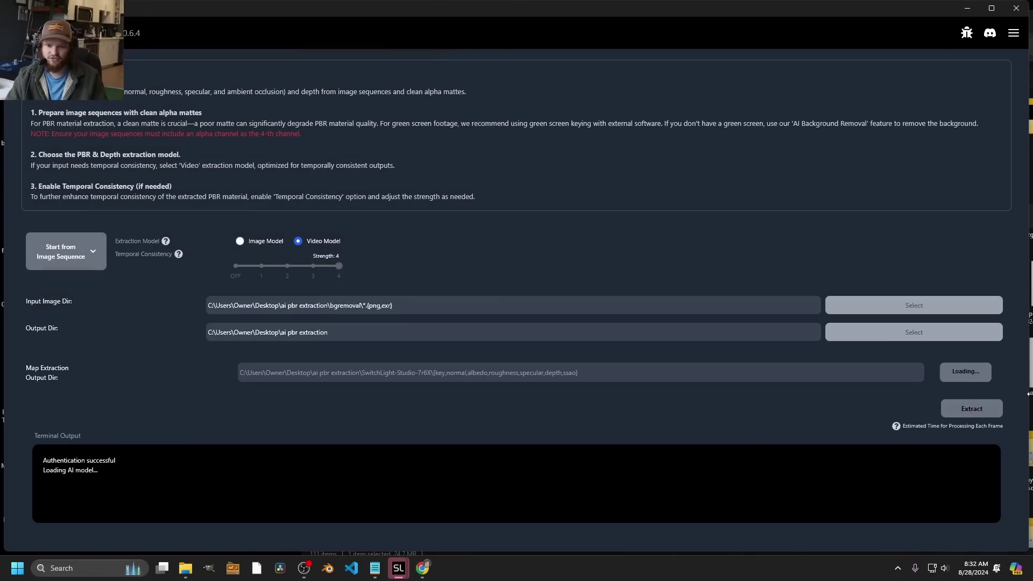
Open the temp folder inside SwitchLight-Studio-7r6X in the "ai pbr extraction" folder in File Explorer
drag(825, 9, 529, 73)
click(786, 141)
double_click(451, 137)
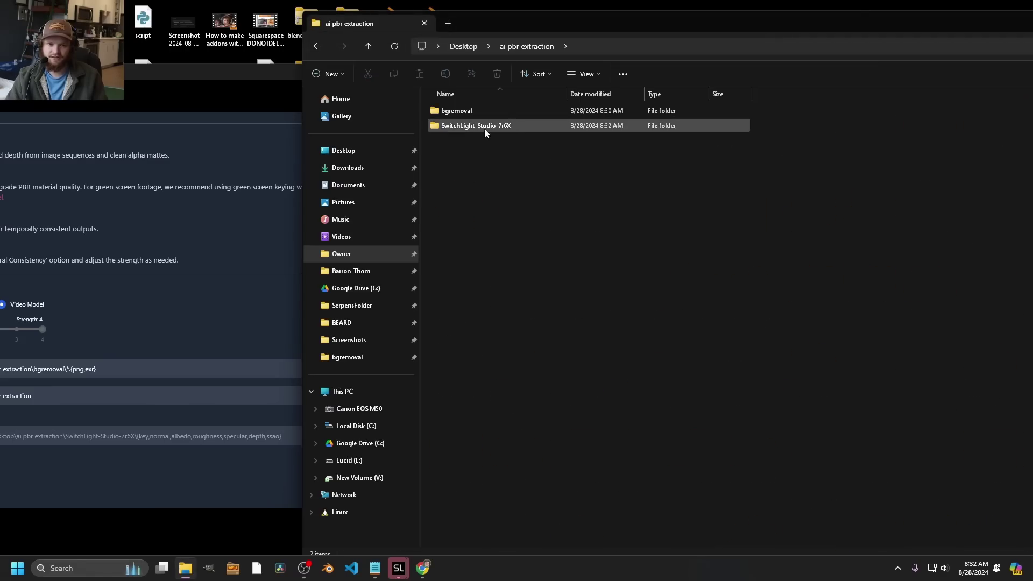
double_click(484, 128)
double_click(450, 114)
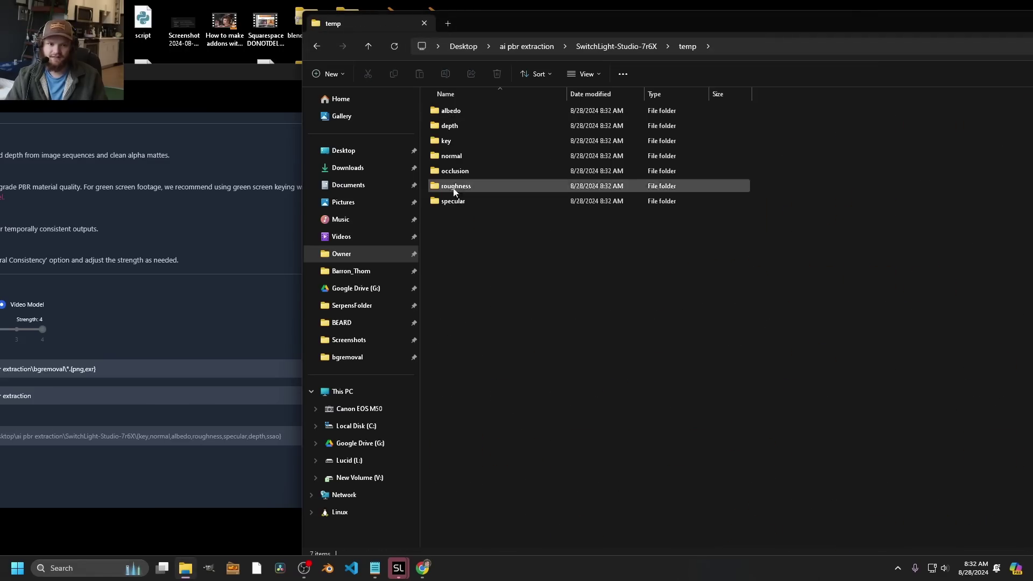
Open albedo_00000.png from the albedo folder and inspect the face up close
double_click(447, 112)
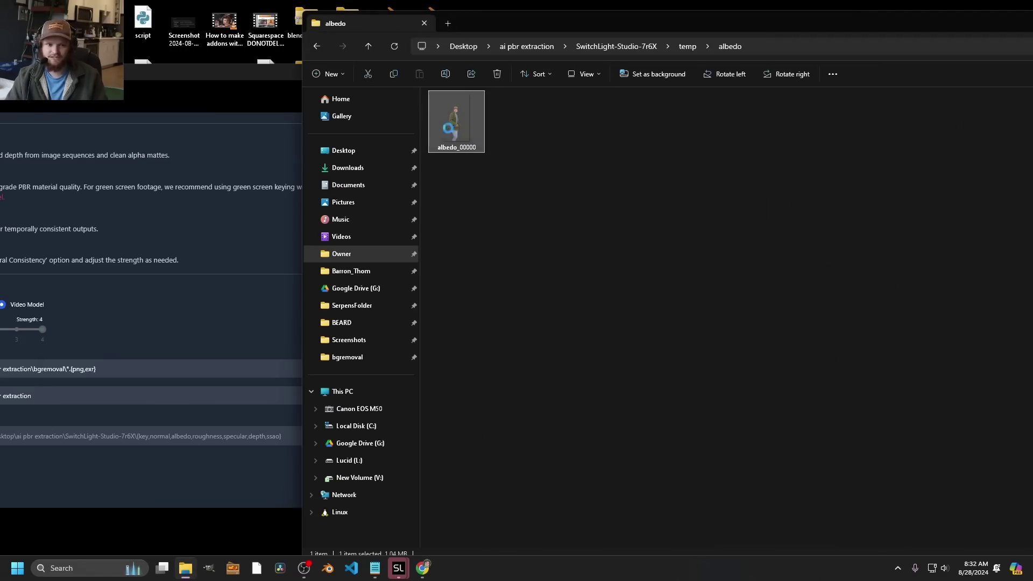
double_click(448, 128)
scroll(449, 146, up, 5)
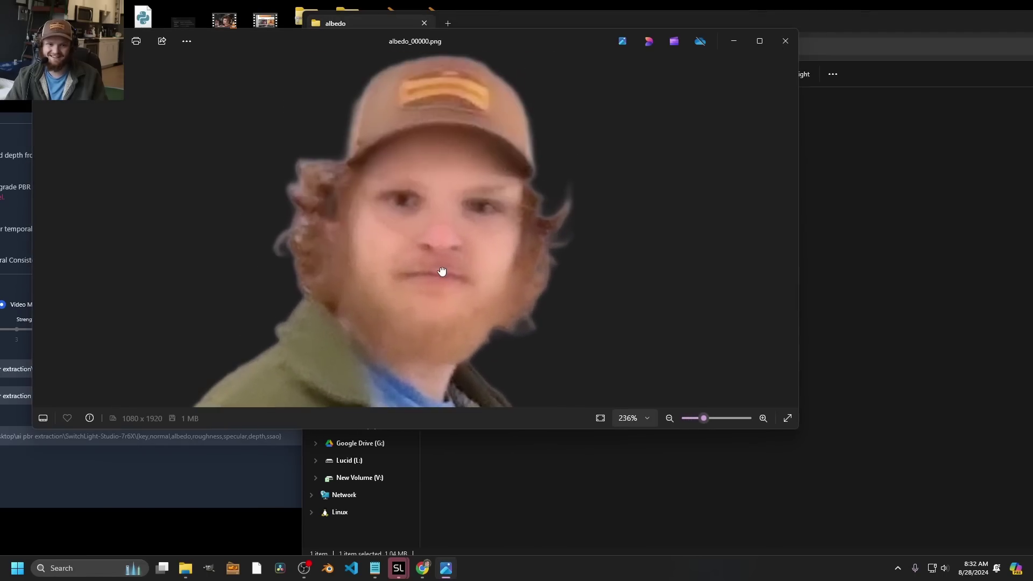
scroll(453, 238, down, 5)
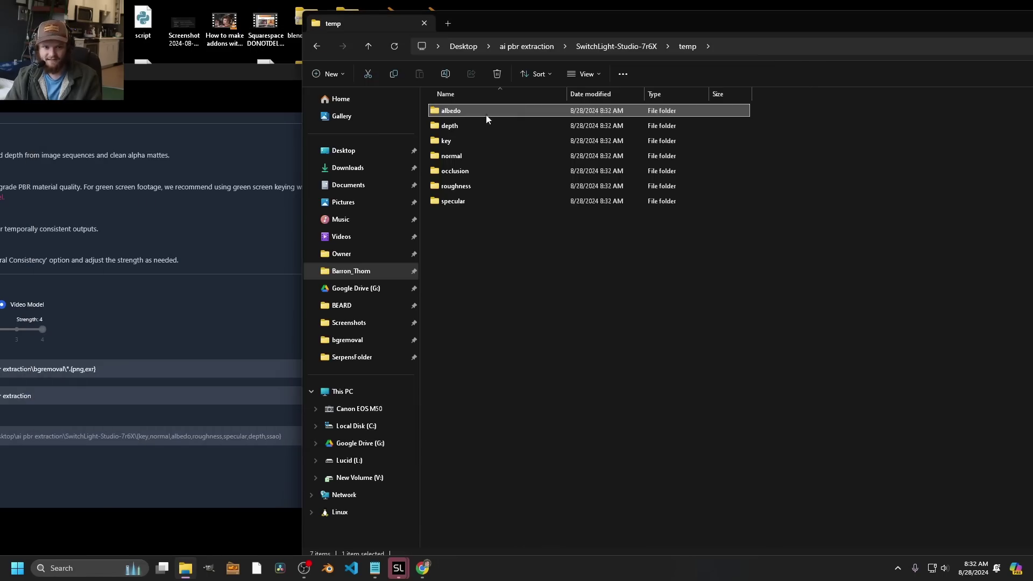
Try to view the first depth map from the depth folder, and close GIMP
double_click(473, 123)
double_click(487, 111)
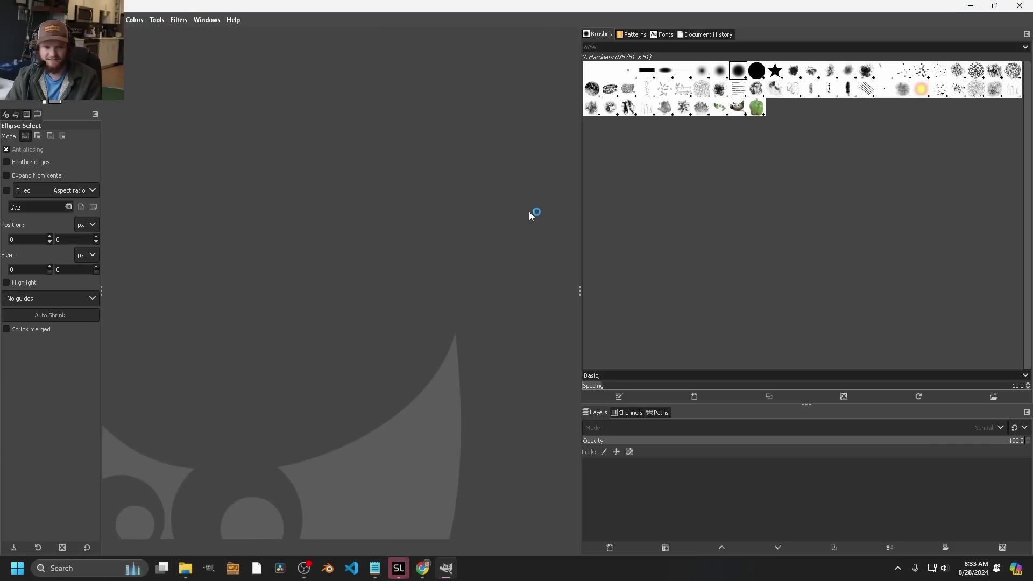
click(1020, 7)
Flip through the occlusion maps from occlusion_00000 to occlusion_00016, and return to the temp folder
key(alt+Left)
double_click(485, 159)
double_click(455, 143)
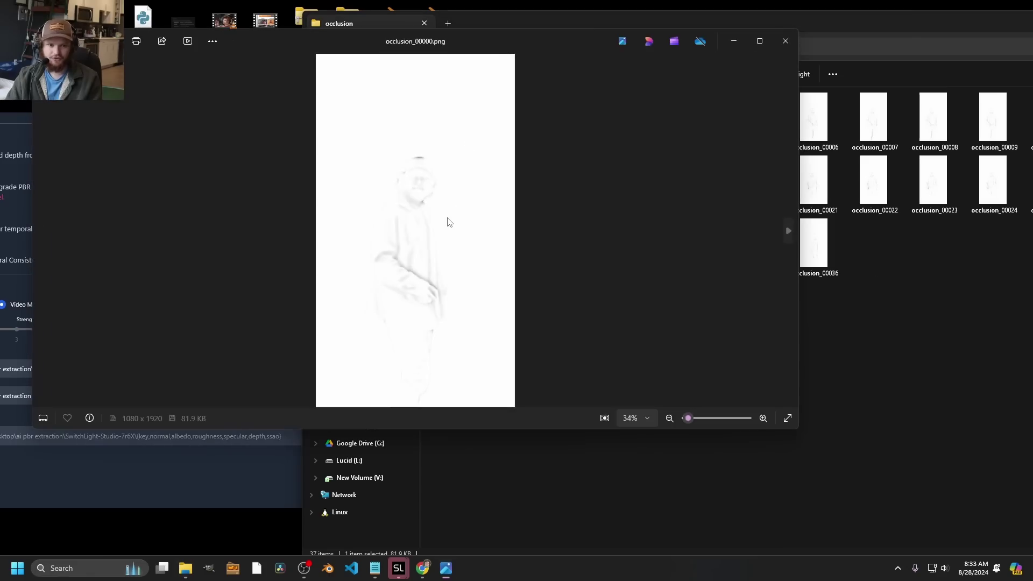
key(Right)
key(Right)
key(Right)
key(Right)
key(Right)
key(Right)
key(Right)
key(Right)
key(Right)
key(Right)
key(Right)
key(Right)
key(Right)
key(Right)
key(Right)
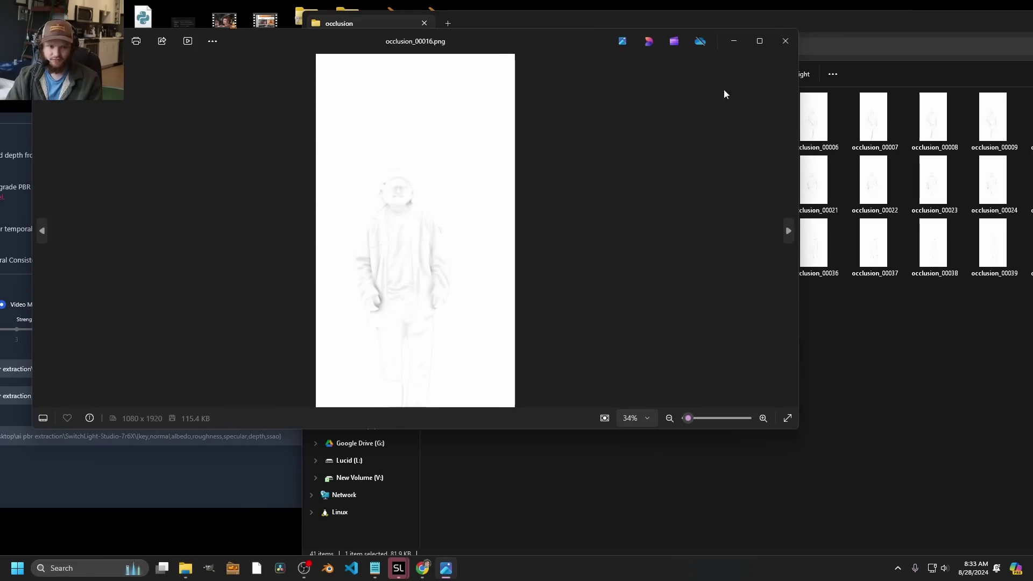
click(784, 41)
click(686, 46)
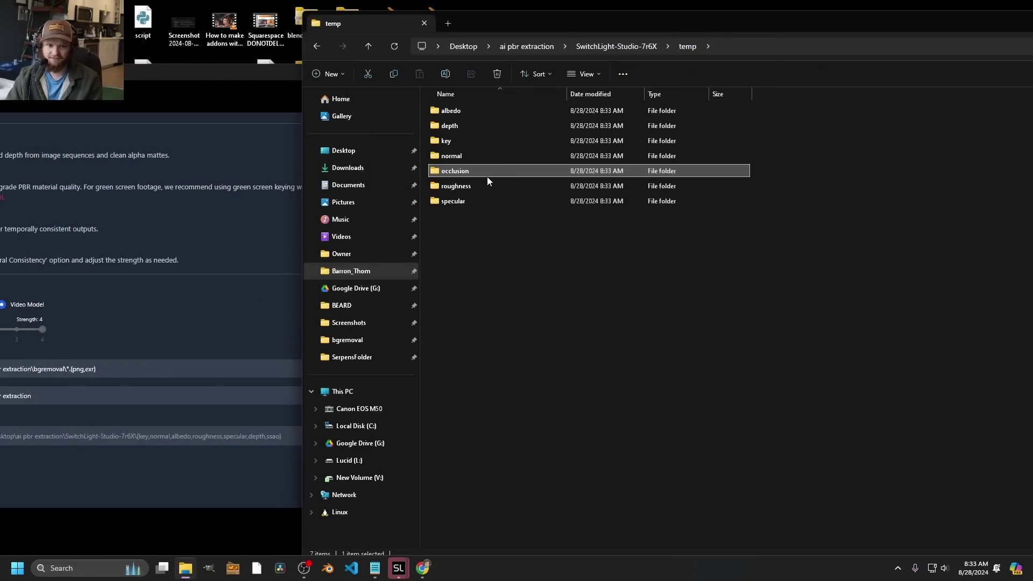
Flip through the extracted roughness maps, inspect the face in roughness_00012 up close, and close the viewer
click(469, 188)
double_click(468, 188)
double_click(456, 129)
key(Right)
key(Right)
key(Right)
key(Right)
key(Right)
key(Right)
key(Right)
key(Right)
key(Right)
key(Right)
key(Right)
key(Right)
scroll(377, 183, up, 8)
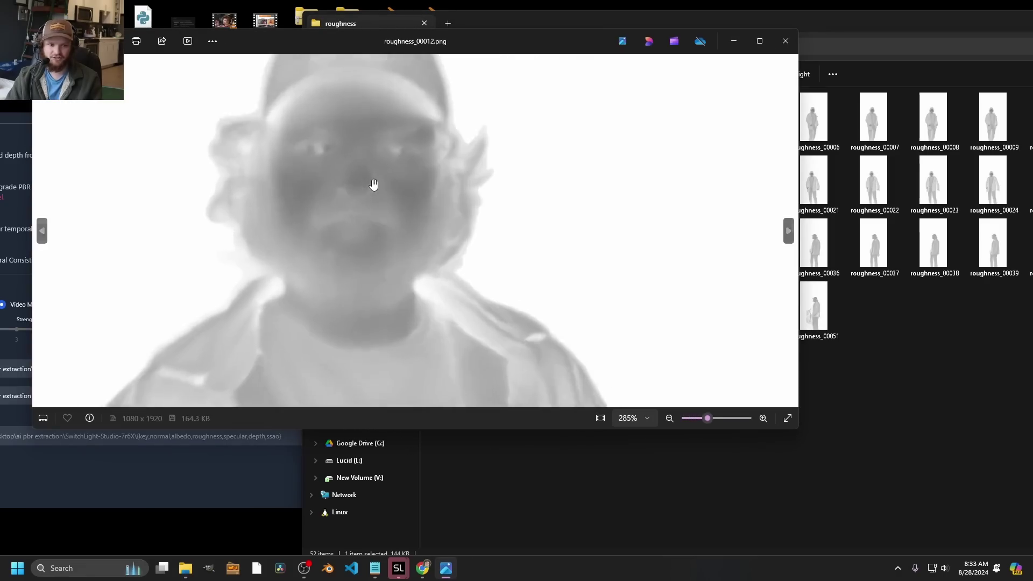
scroll(326, 226, down, 8)
key(Right)
key(Right)
key(Right)
key(Right)
key(Right)
key(Right)
key(Right)
click(790, 47)
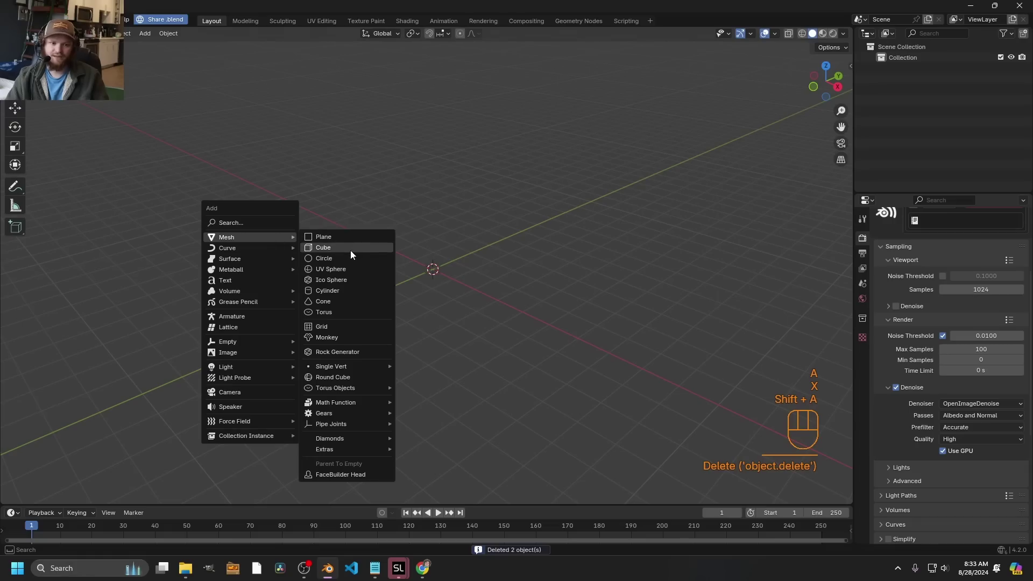
Add a plane mesh and scale it by 1.778 along the Y axis
click(344, 237)
key(s)
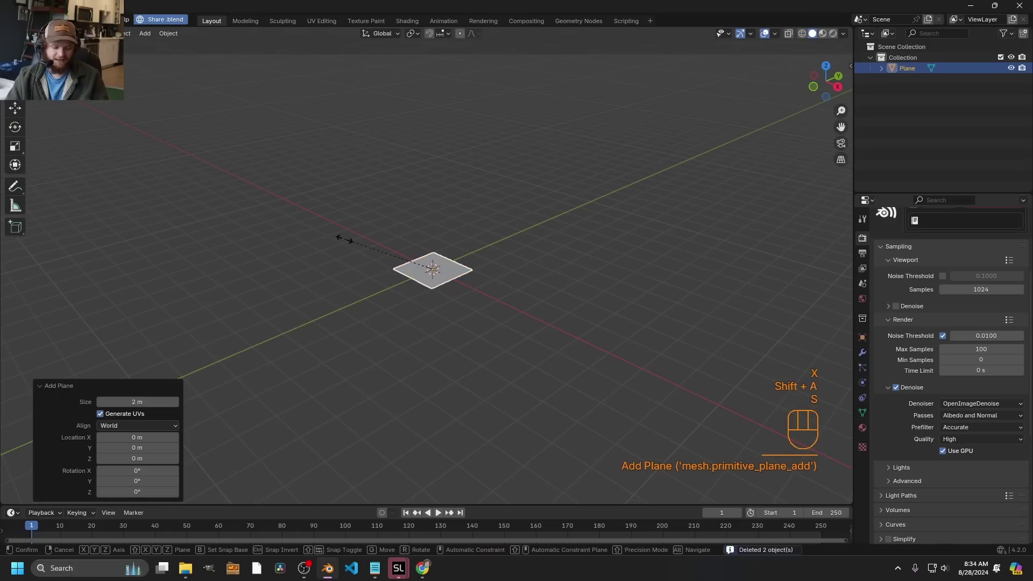
key(y)
key(Return)
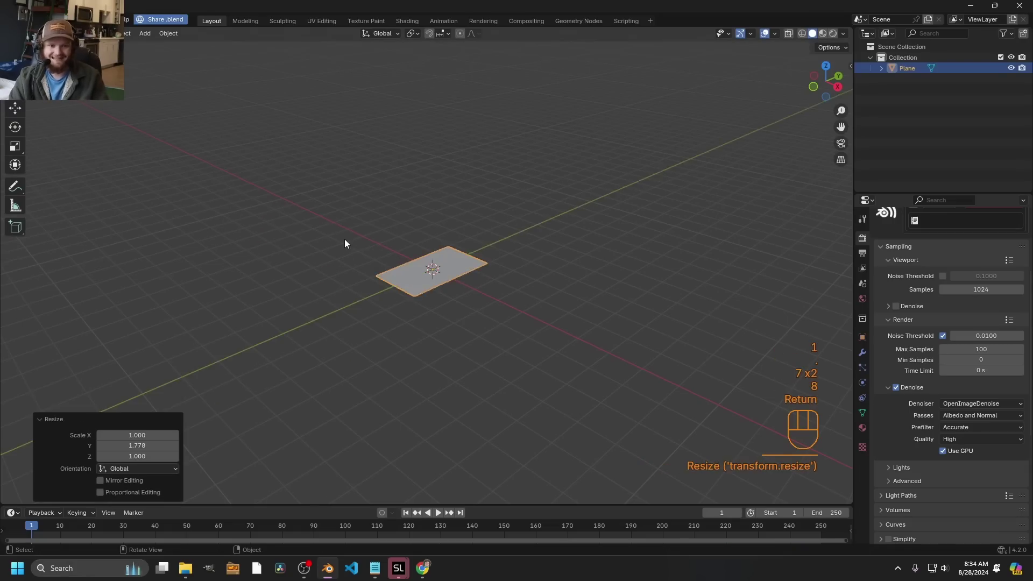
scroll(426, 274, up, 4)
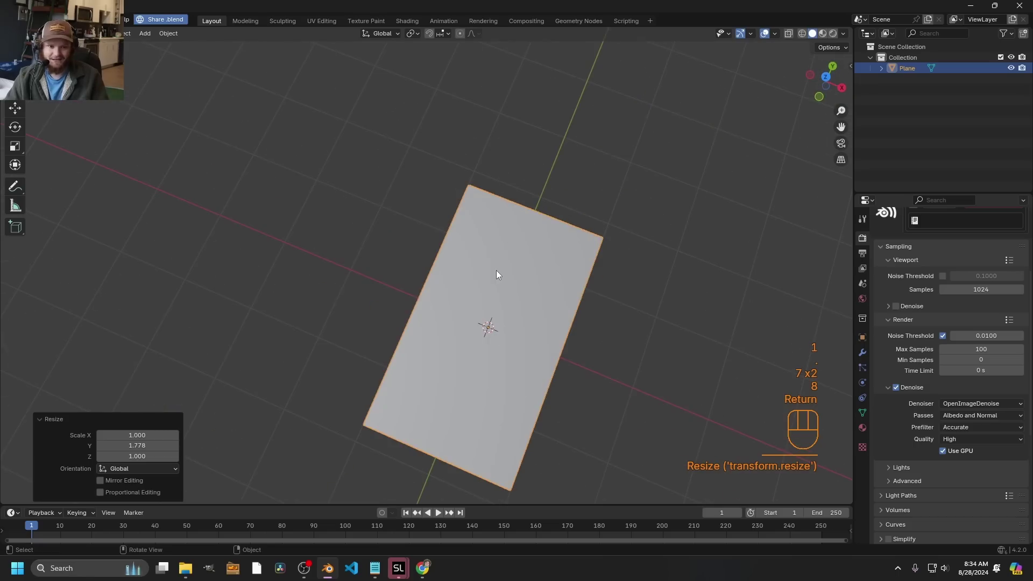
Create a new material for the plane in the Shading workspace and add an Image Texture node
click(404, 20)
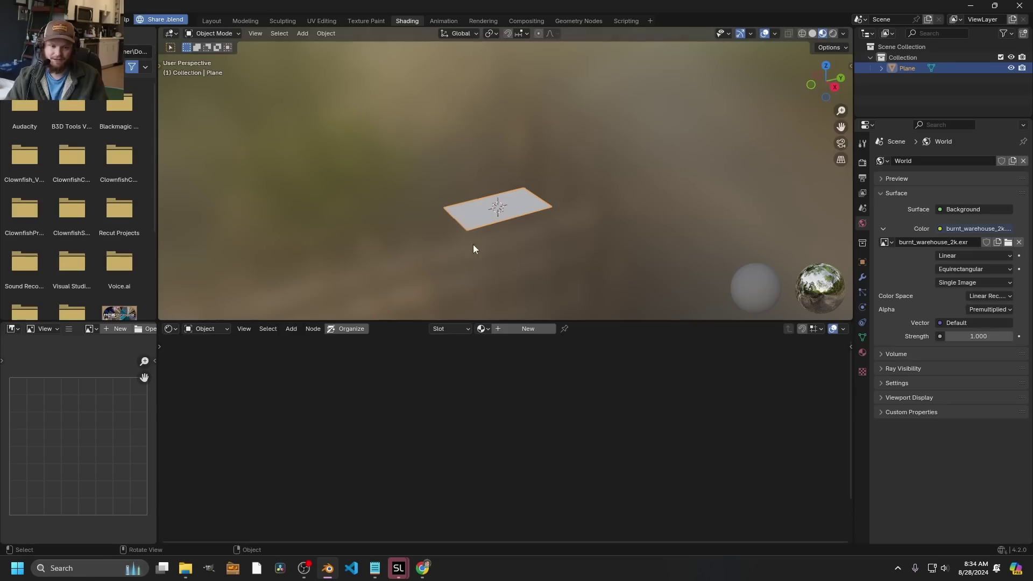
key(KP_7)
click(528, 328)
key(shift+a)
text(im)
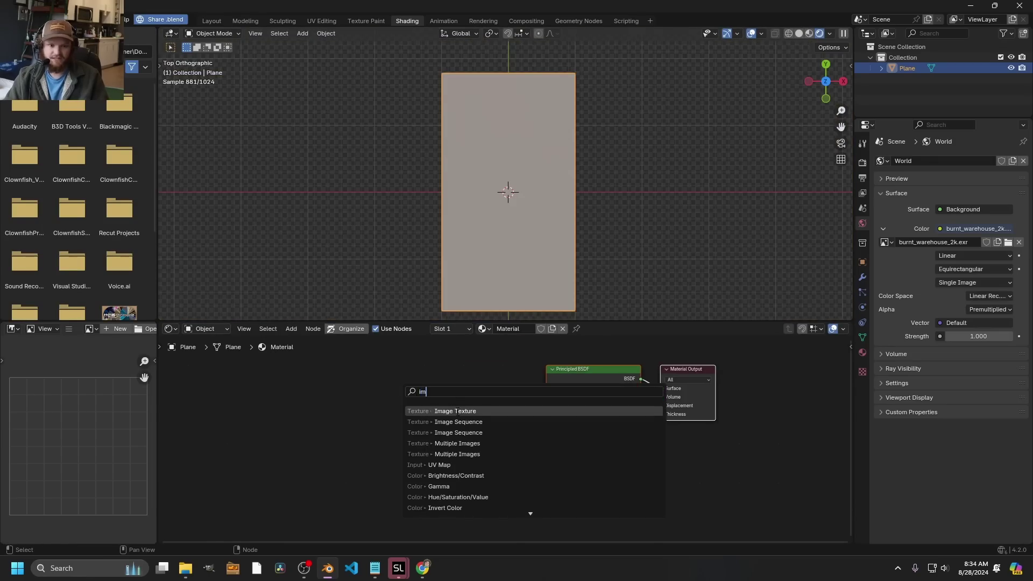
key(Return)
click(403, 395)
Load the albedo image sequence into the texture node and link its Color to the shader's Base Color
click(370, 425)
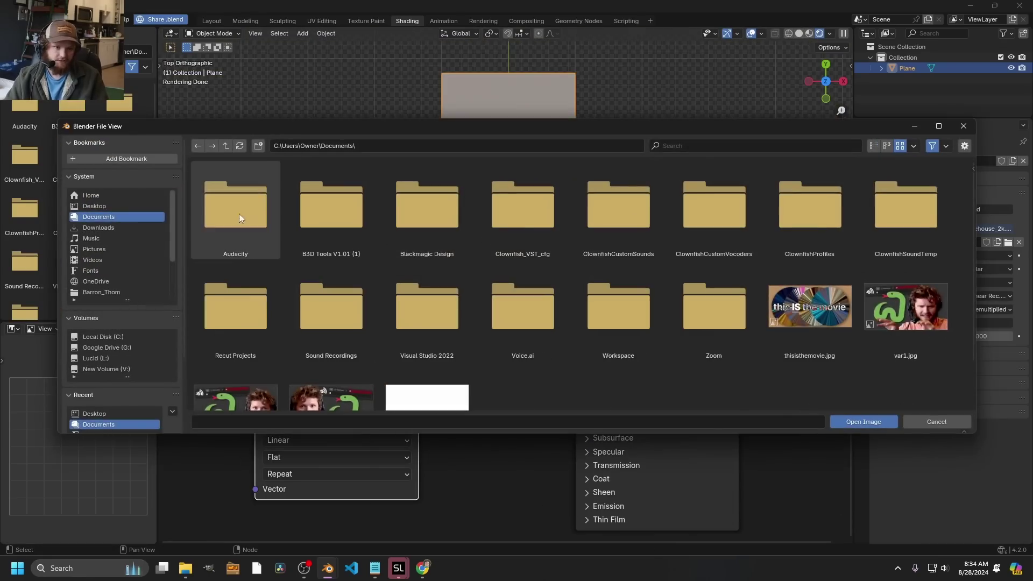
key(a)
click(855, 421)
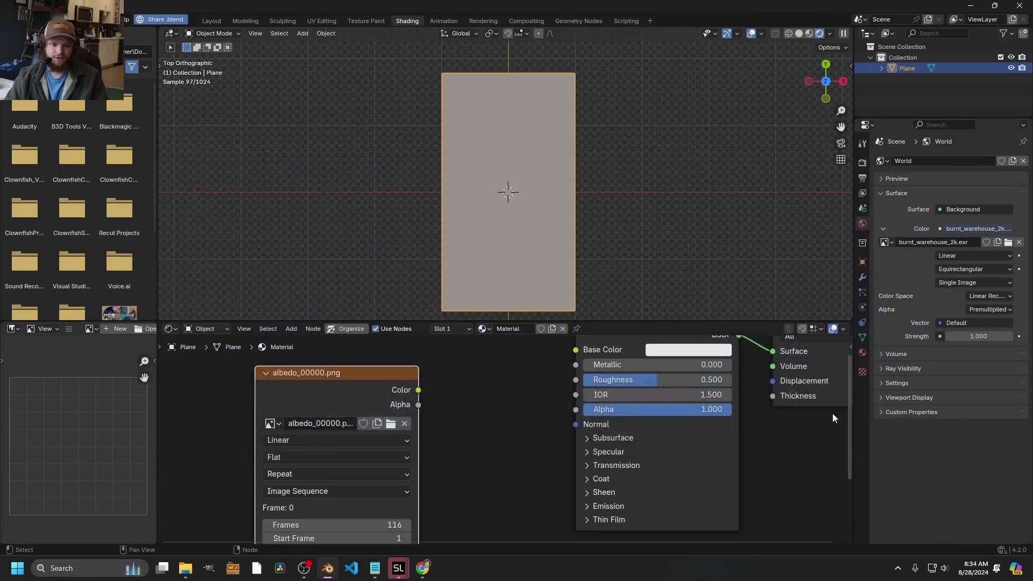
drag(521, 417, 531, 408)
Enable Cyclic and Auto Refresh on the albedo sequence and play the animation on the plane
scroll(440, 542, down, 5)
scroll(440, 542, left, 3)
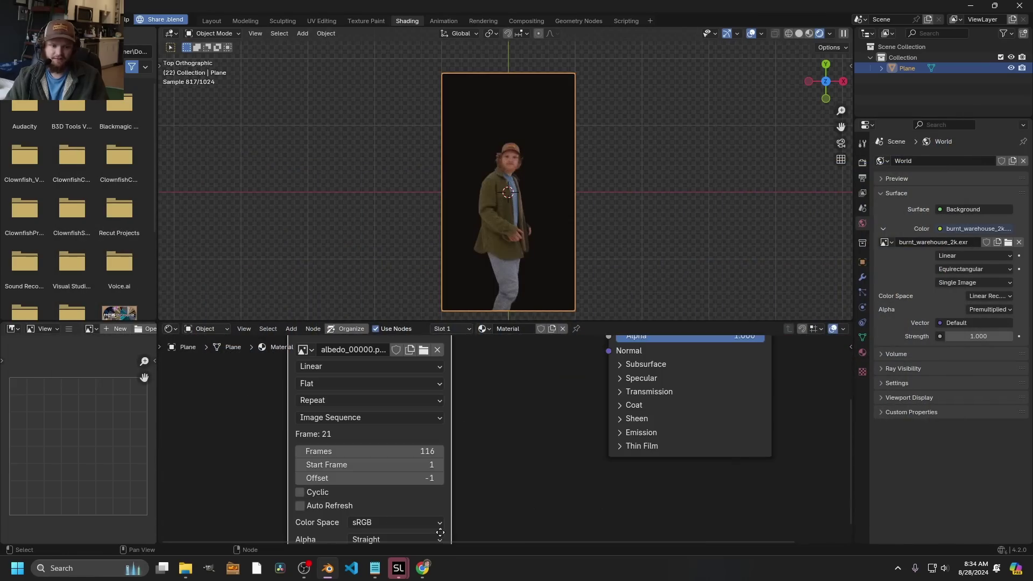
click(300, 505)
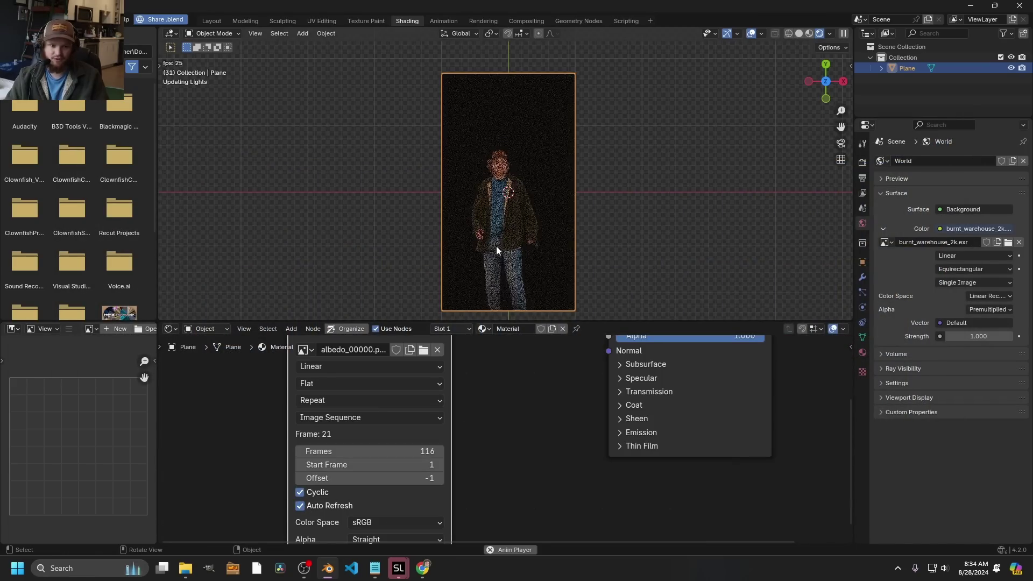
key(space)
scroll(561, 121, up, 3)
scroll(380, 380, up, 3)
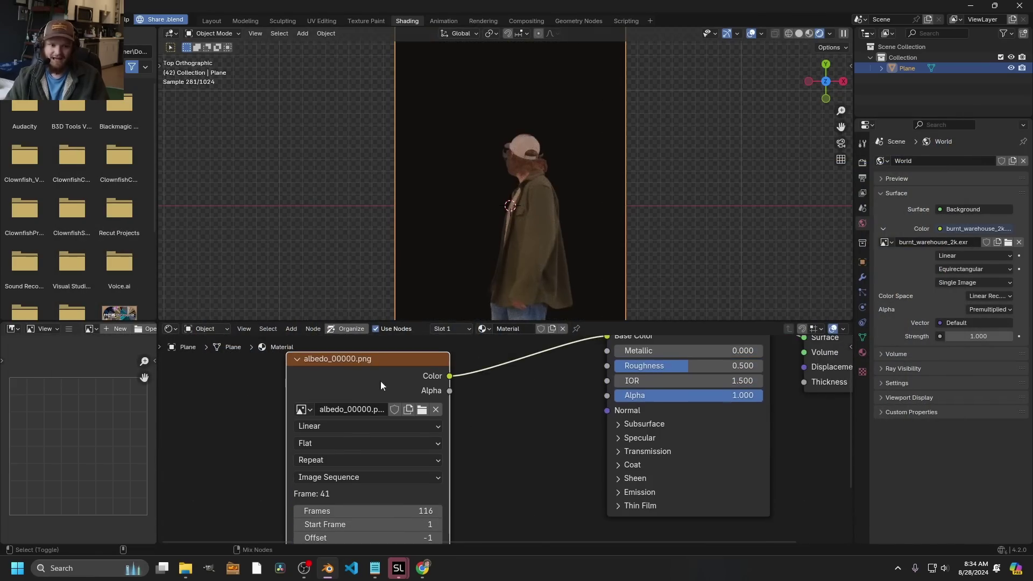
Preview the albedo texture's alpha, link it to the Principled BSDF's Alpha, and switch the preview back to the shader
ctrl+shift+click(410, 375)
ctrl+shift+click(410, 382)
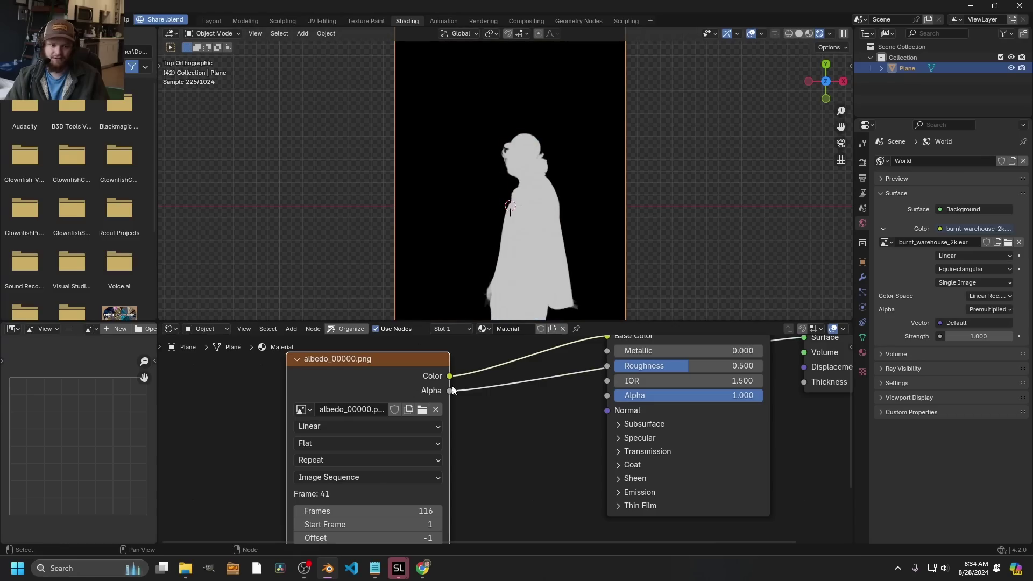
drag(601, 397, 606, 395)
drag(699, 386, 675, 444)
ctrl+shift+click(659, 366)
scroll(573, 221, down, 2)
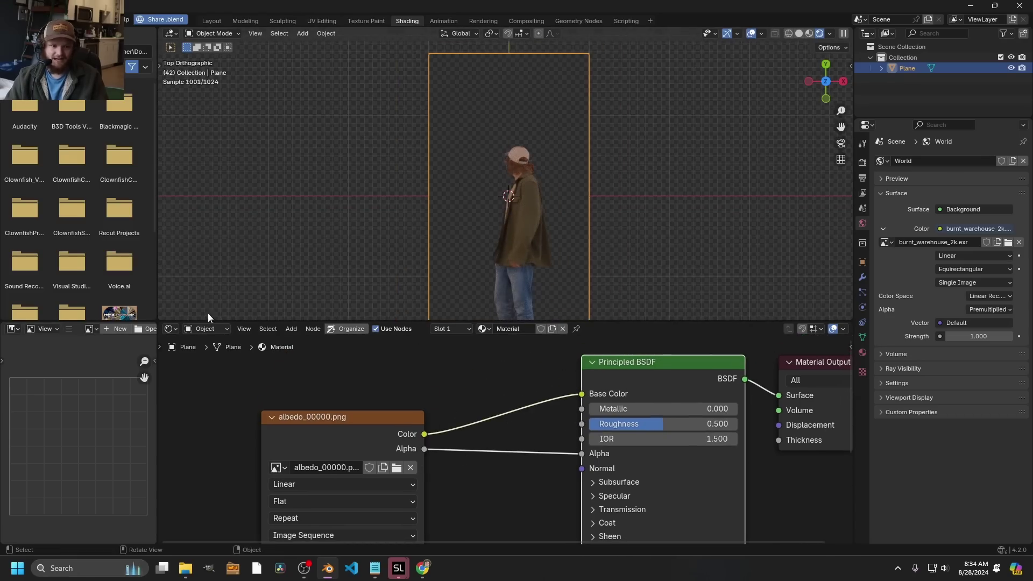
Split off a Timeline editor beneath the 3D viewport and scrub the clip to frame 24
drag(204, 320, 164, 270)
click(170, 277)
click(308, 315)
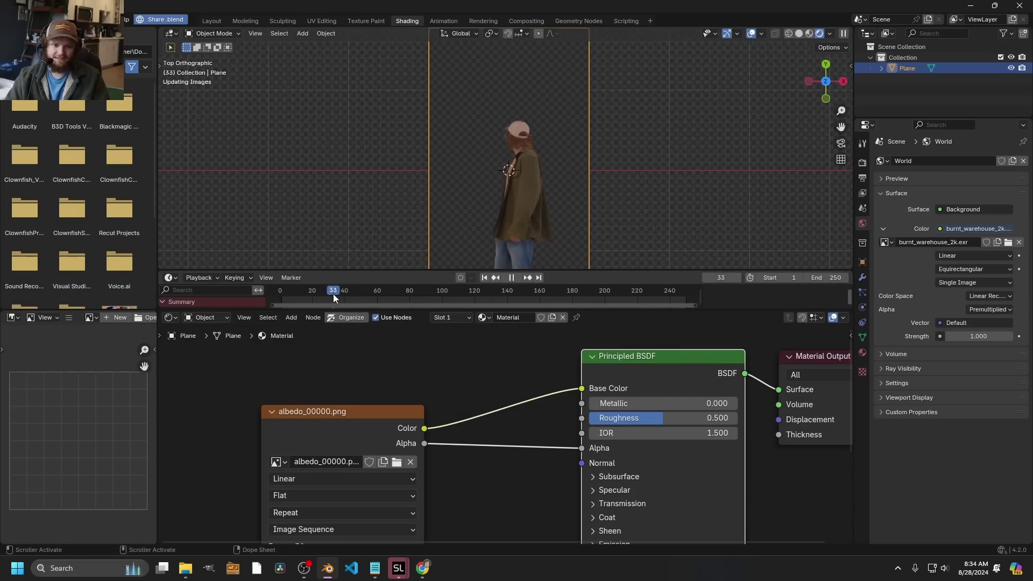
drag(328, 293, 320, 293)
scroll(475, 203, down, 2)
scroll(435, 389, down, 3)
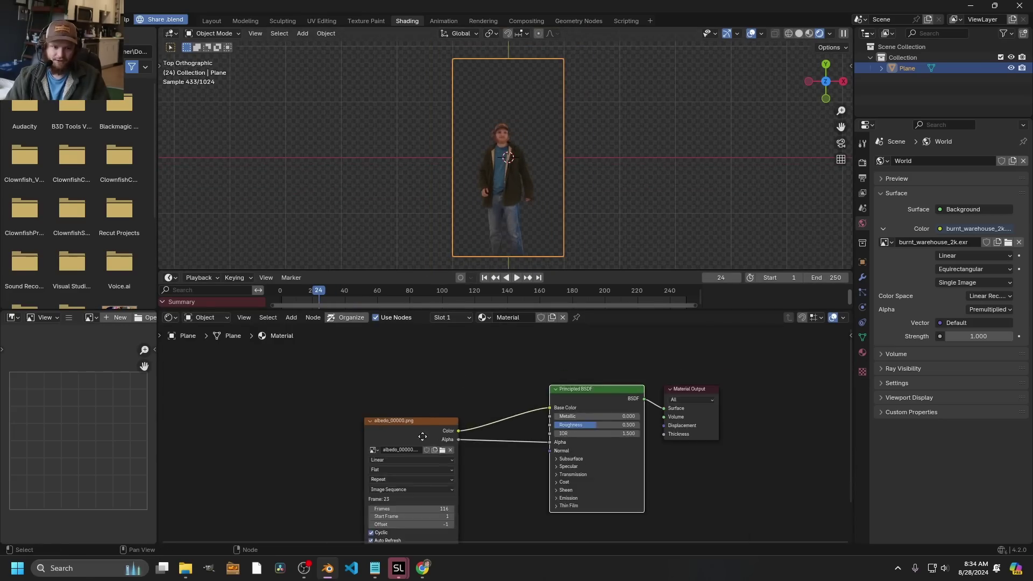
Duplicate the albedo texture node and make the copy's image single-user
drag(436, 389, 481, 375)
click(466, 362)
key(shift+d)
click(351, 384)
scroll(328, 403, up, 8)
drag(316, 412, 499, 427)
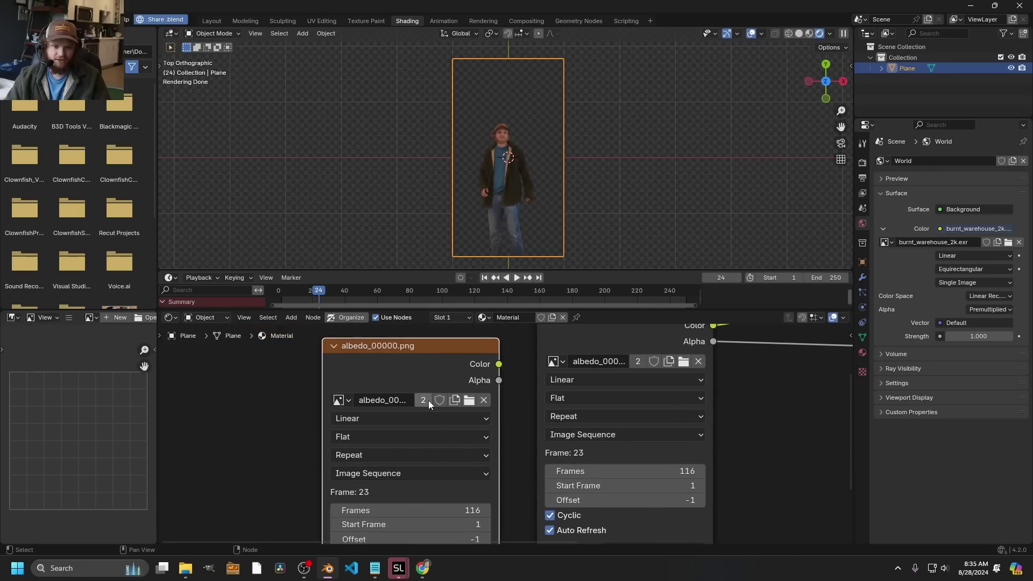
click(428, 400)
Load the normal map sequence into the duplicated texture node and place it beside the albedo node
click(469, 400)
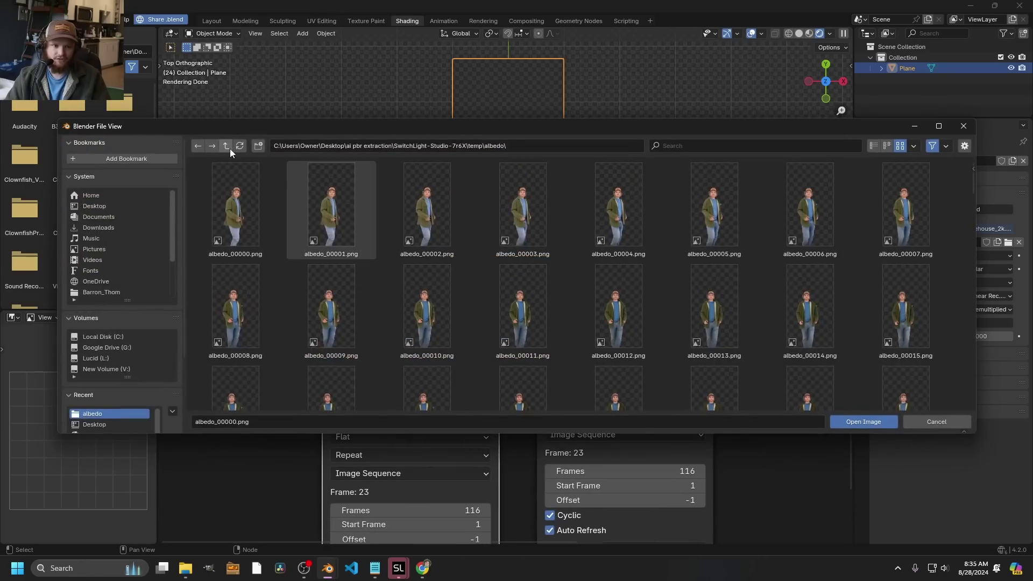
click(230, 148)
click(513, 229)
key(a)
click(869, 419)
scroll(592, 414, down, 5)
key(g)
click(575, 399)
Set the normal texture's color space to Non-Color
scroll(576, 399, up, 5)
drag(676, 460, 515, 406)
drag(533, 459, 491, 354)
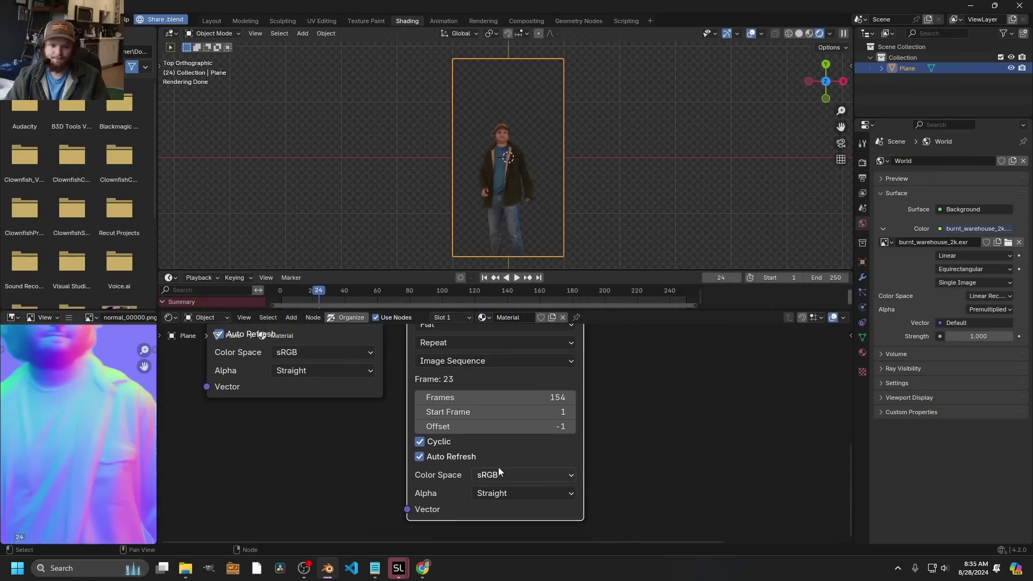
click(500, 472)
click(640, 393)
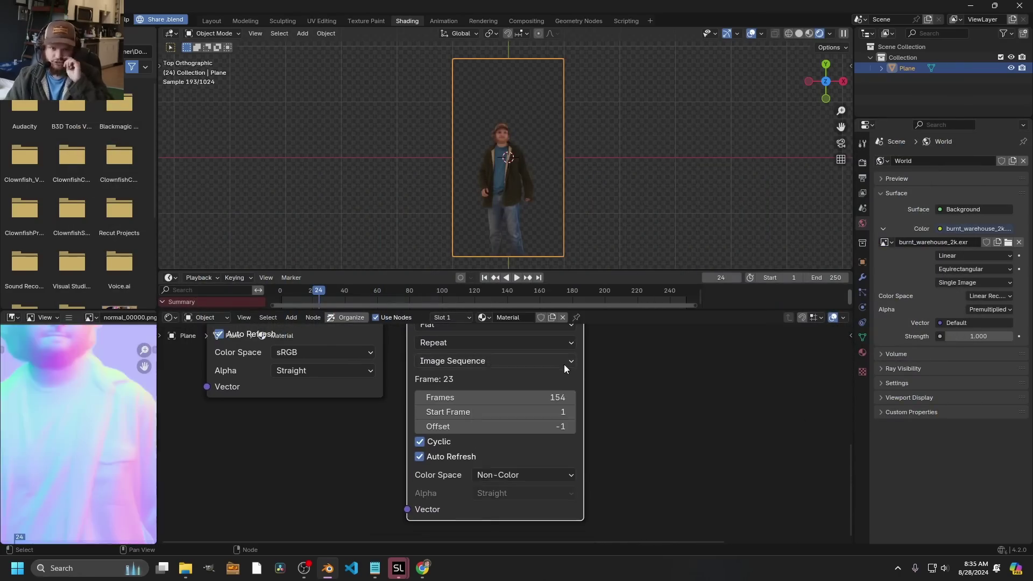
Connect the normal texture to the Principled BSDF's Normal input through a Normal Map node
drag(562, 327, 541, 446)
drag(577, 378, 546, 466)
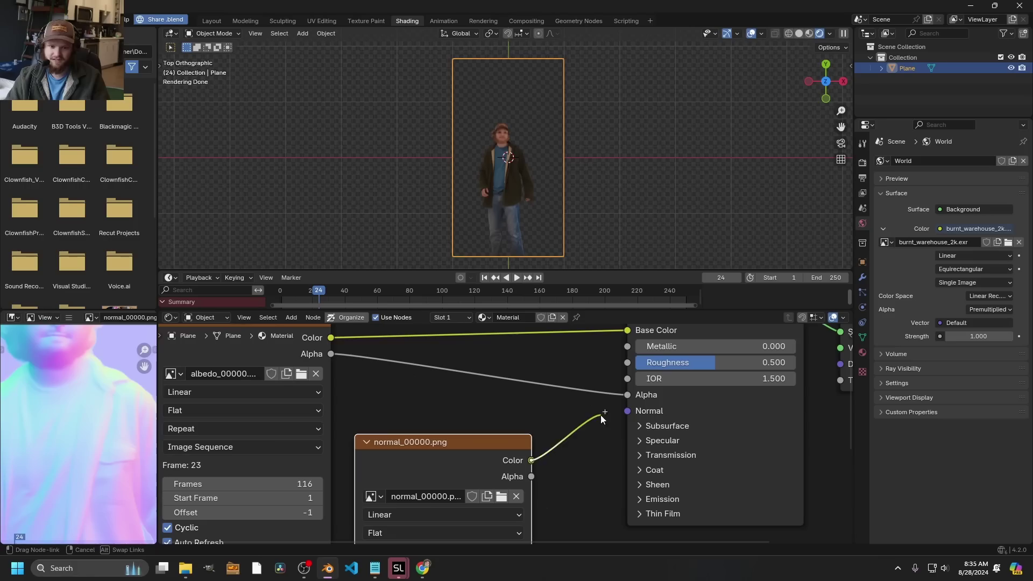
drag(605, 415, 624, 415)
scroll(542, 212, up, 4)
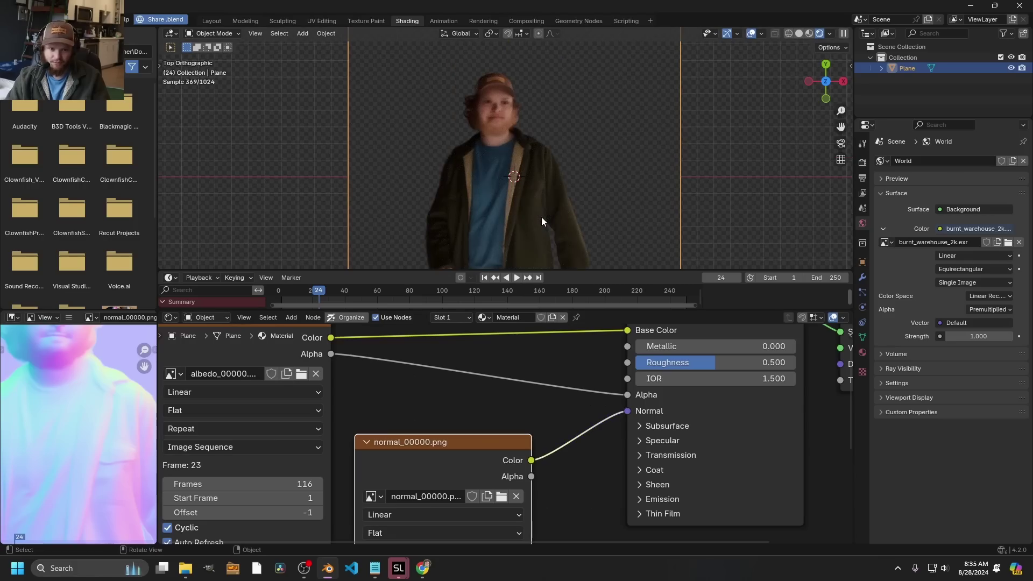
scroll(598, 374, down, 1)
key(shift+a)
text(norm)
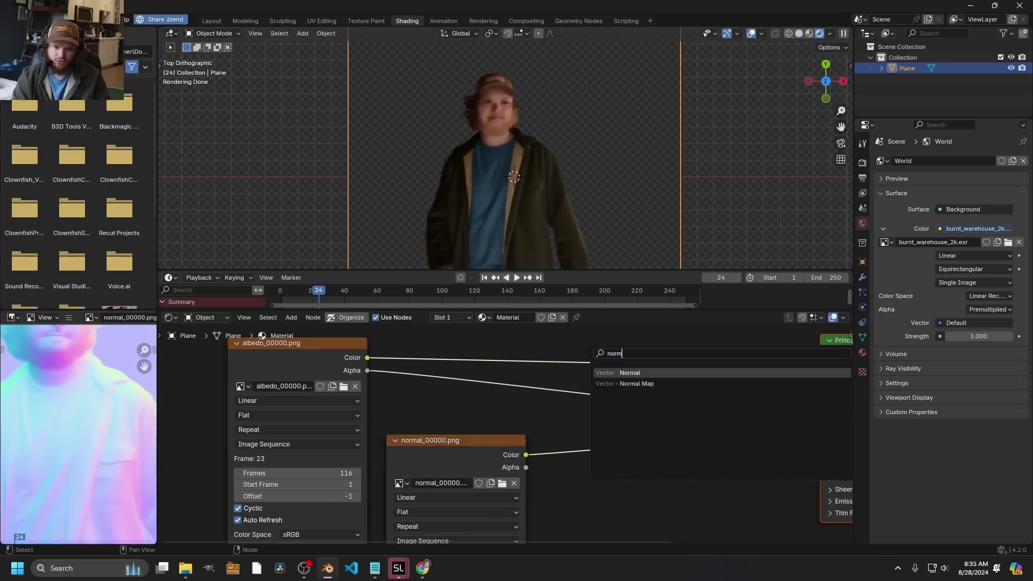
click(636, 383)
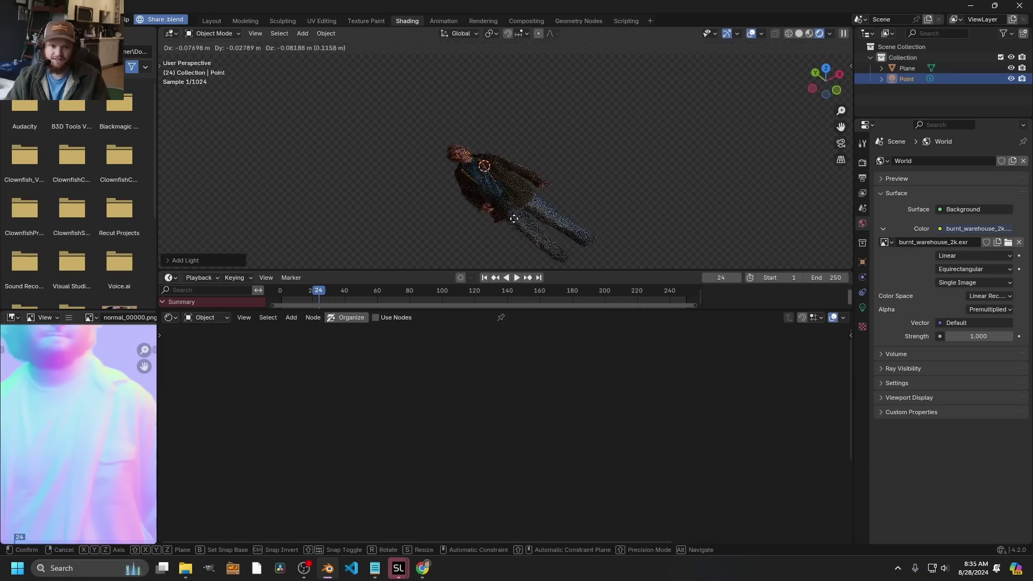
Place a point light above the plane and set its power to 20 W
click(514, 219)
click(825, 68)
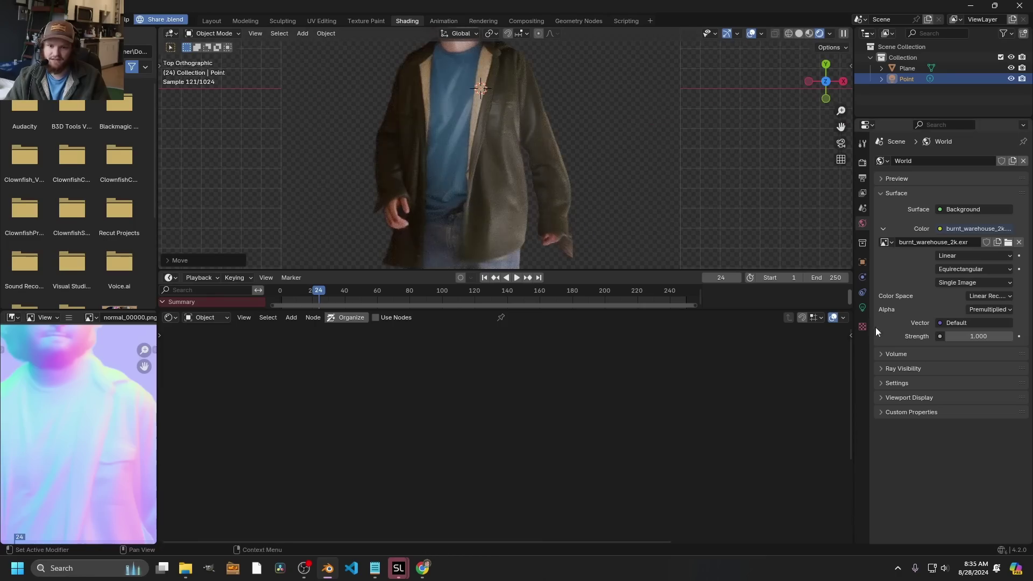
click(862, 307)
key(Return)
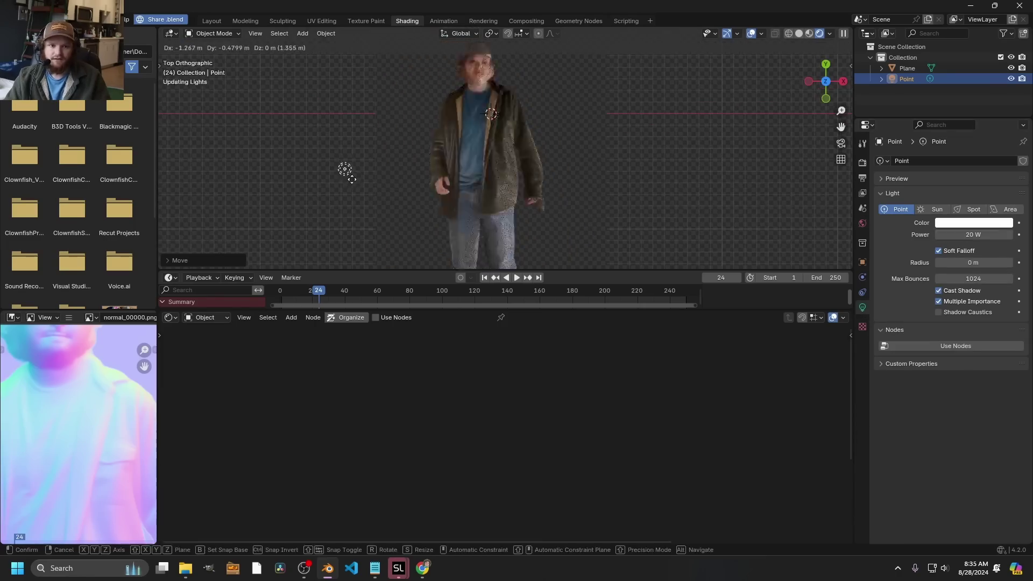
Move the point light around the figure in a maximized top view to test the relighting
key(ctrl+space)
key(g)
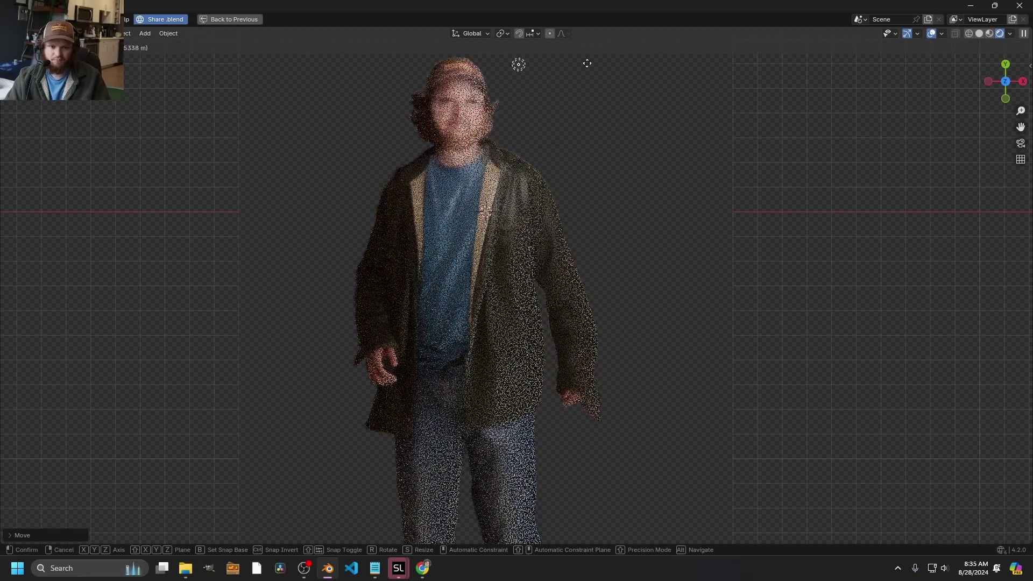
click(657, 136)
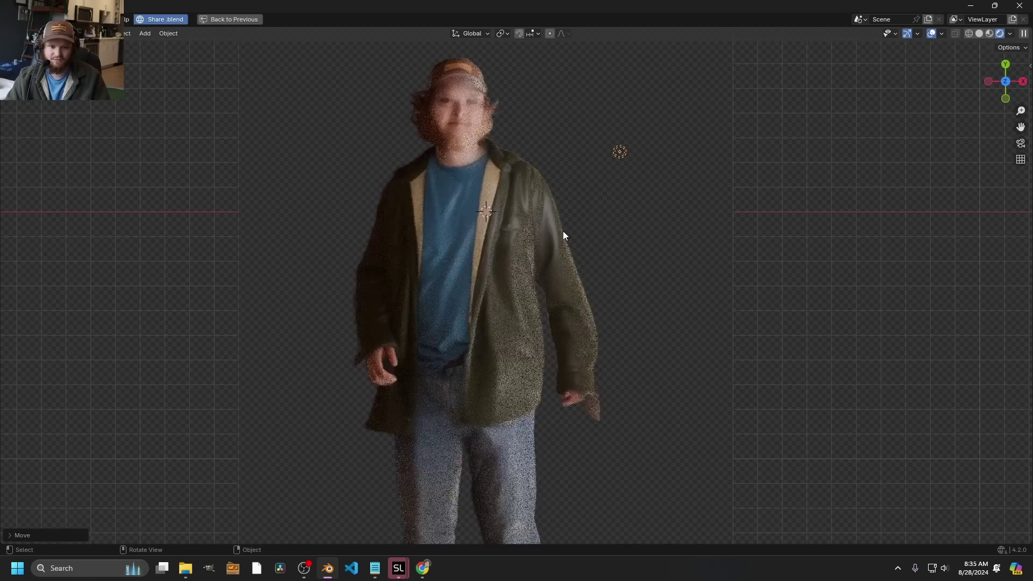
click(525, 250)
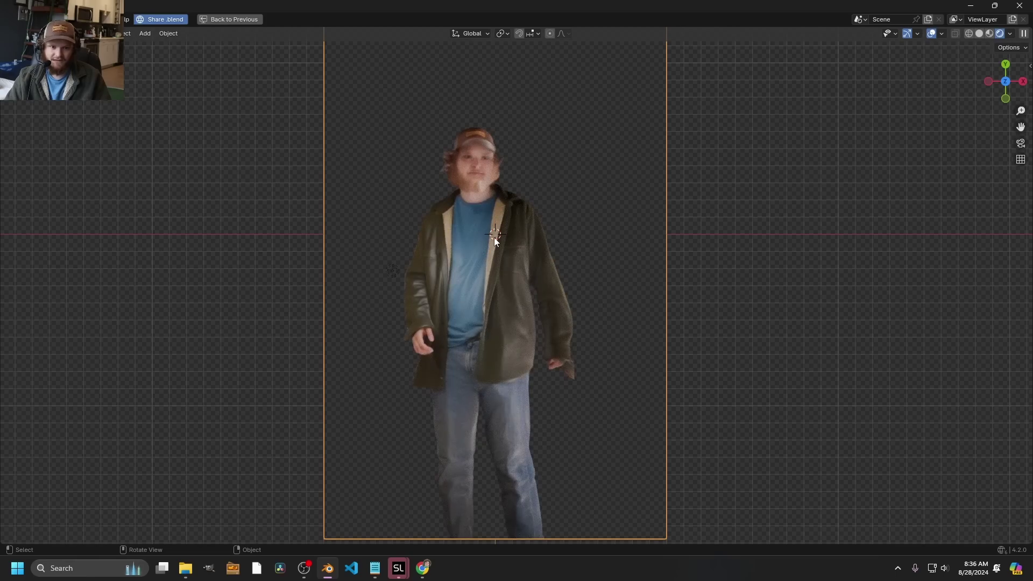
Move the point light to the figure's upper right and place a duplicate at its lower left
click(399, 272)
key(g)
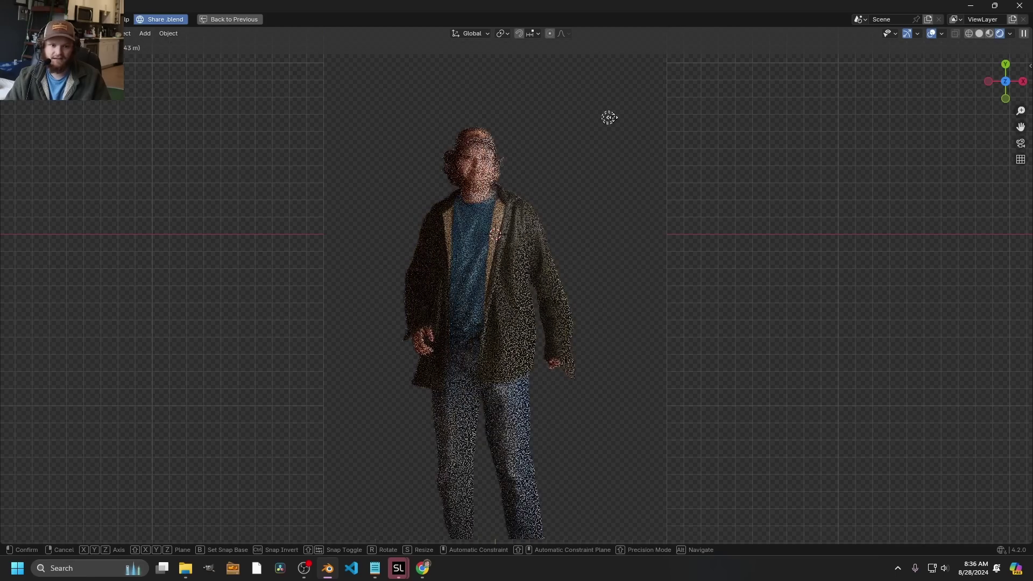
click(339, 392)
key(ctrl+space)
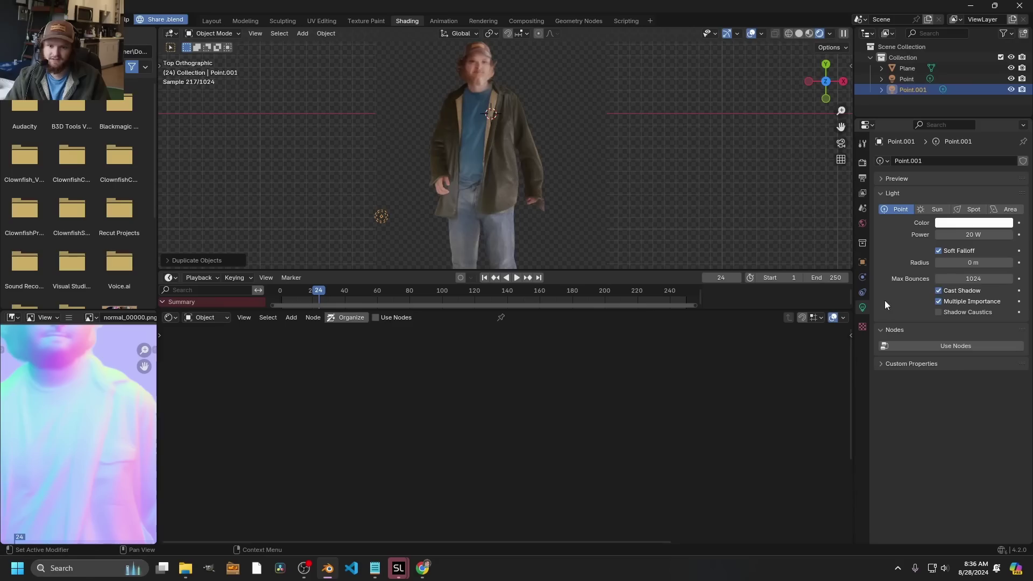
Color the duplicate point light red and the original point light green
click(972, 222)
click(947, 155)
drag(568, 105, 574, 181)
click(569, 77)
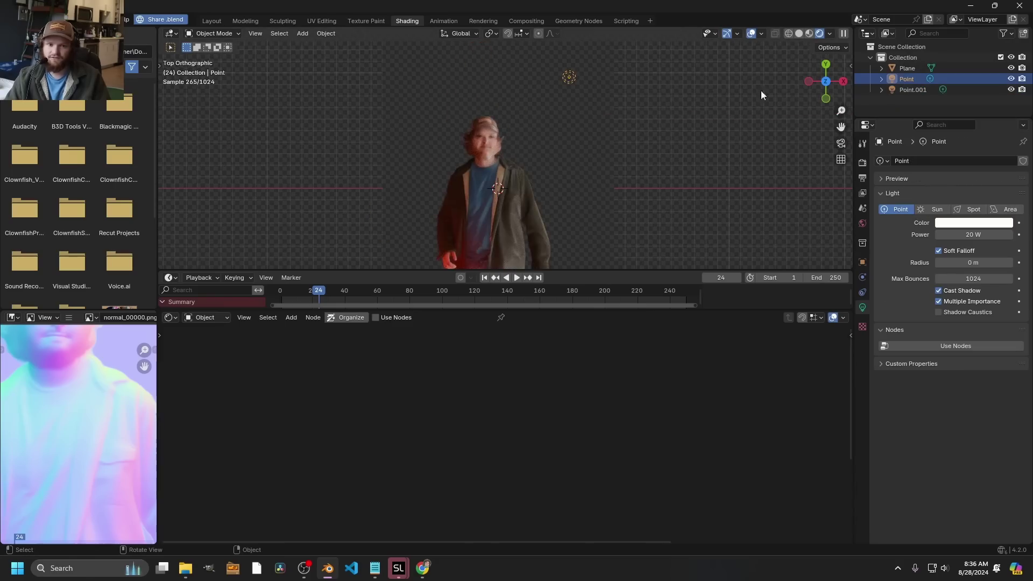
click(973, 224)
click(927, 113)
Move the green light beside the figure's head in a maximized viewport and inspect the lit figure
key(ctrl+space)
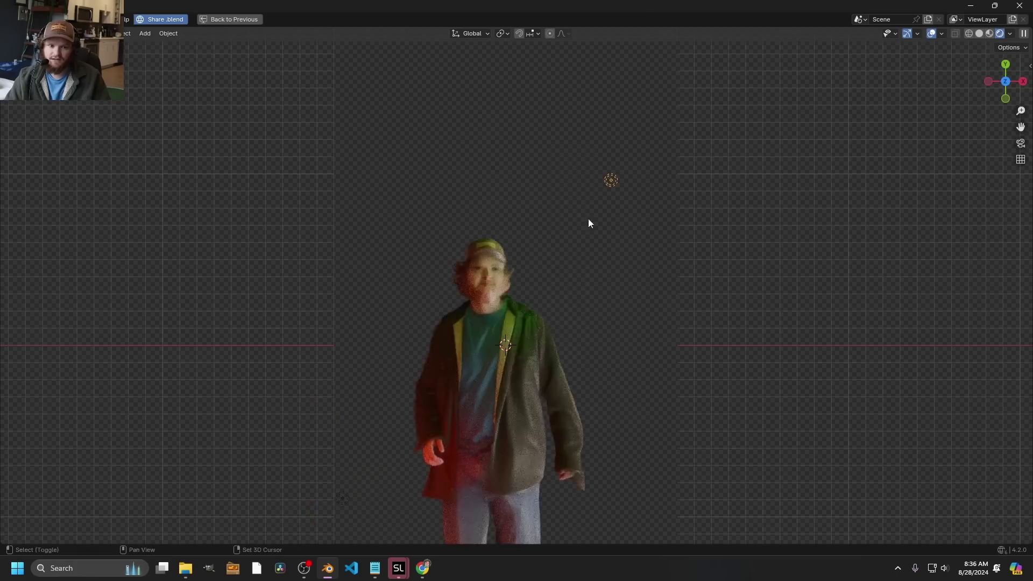
drag(590, 236, 587, 145)
key(g)
click(616, 173)
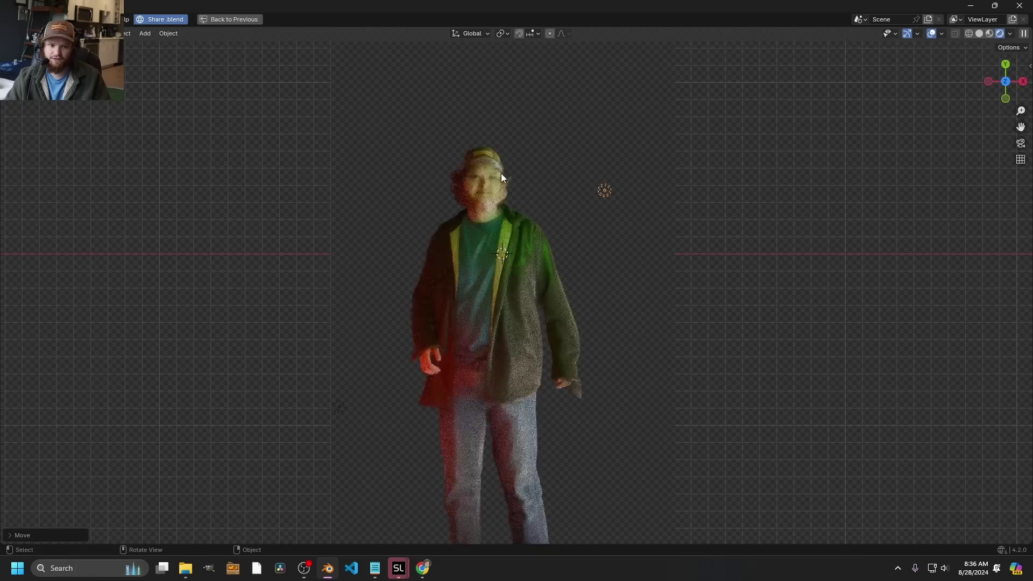
scroll(504, 189, up, 2)
key(ctrl+space)
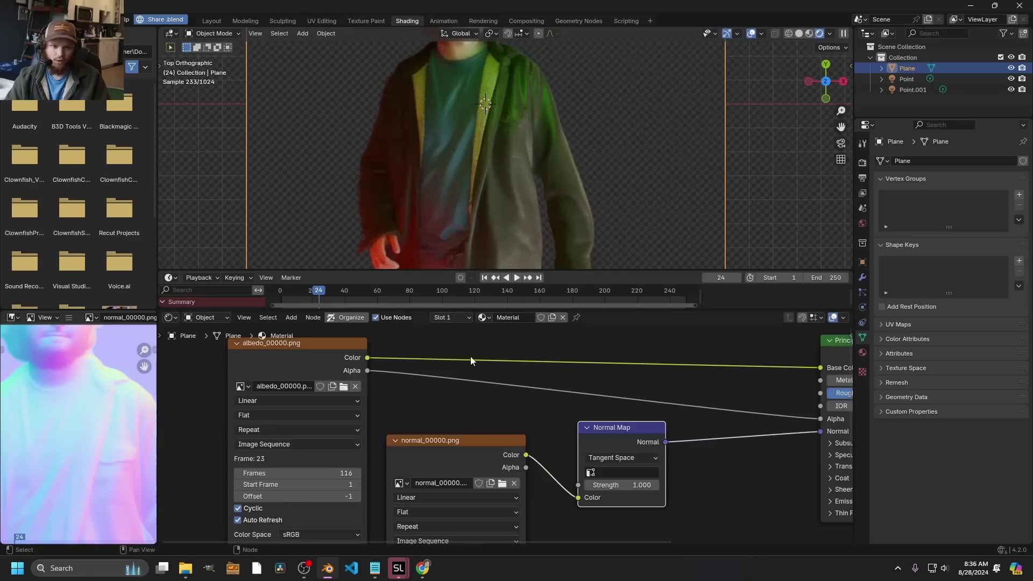
Make another copy of the albedo texture node with a single-user image, left of the existing texture nodes
drag(317, 395, 567, 407)
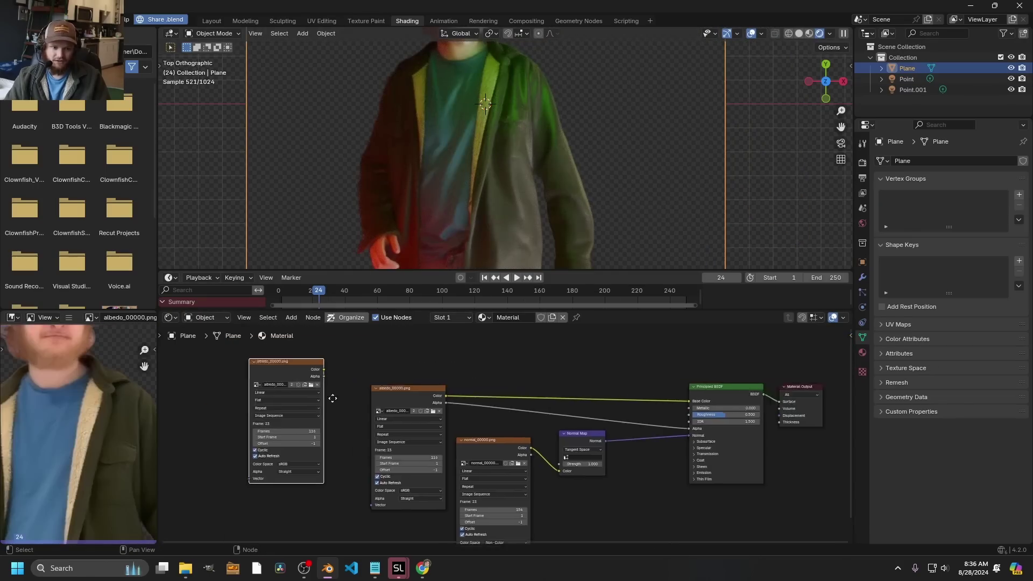
scroll(559, 402, up, 12)
drag(621, 331, 514, 406)
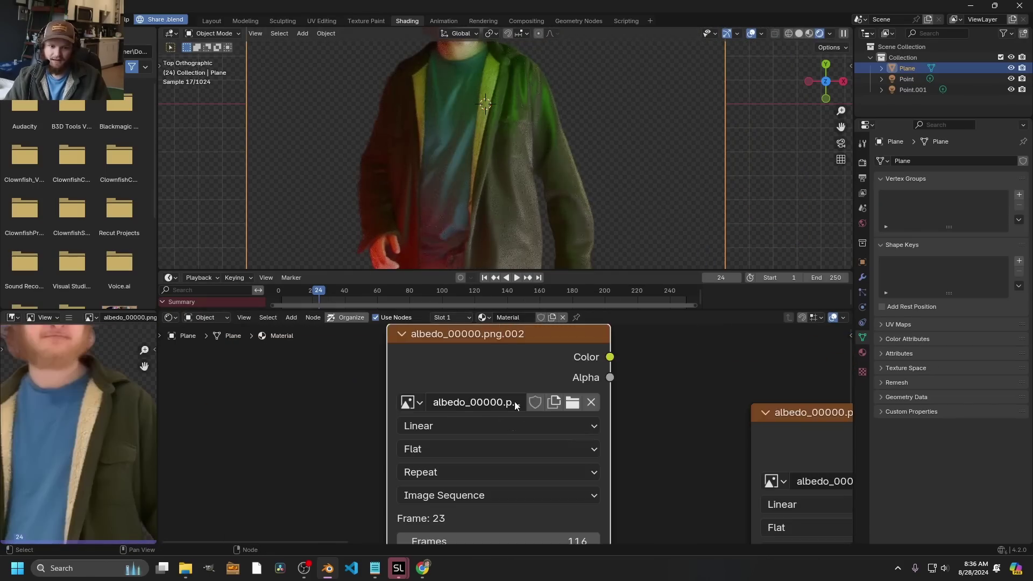
Load the roughness image sequence from the temp folder into the copied albedo texture node
click(571, 403)
click(225, 145)
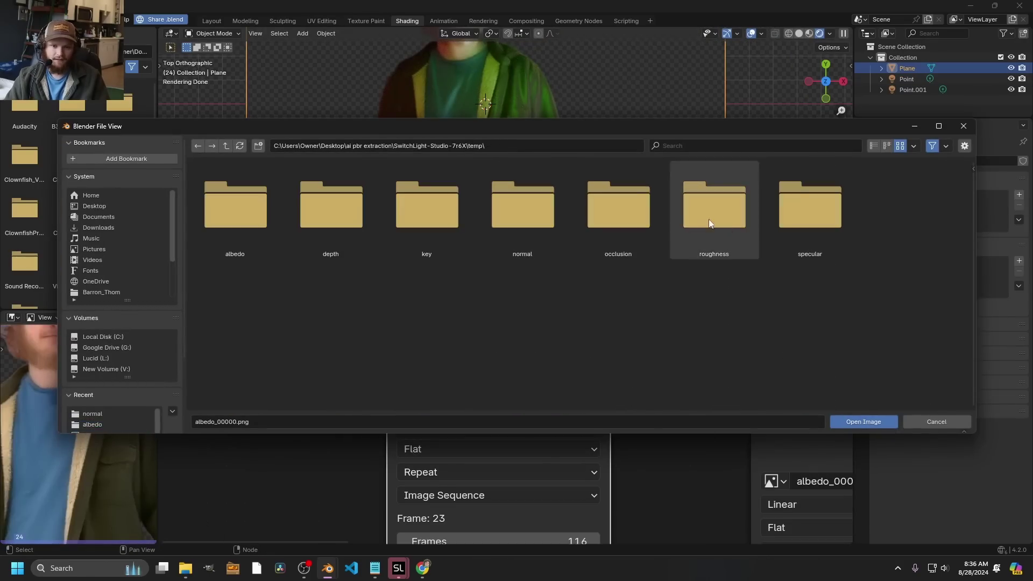
double_click(723, 214)
double_click(722, 214)
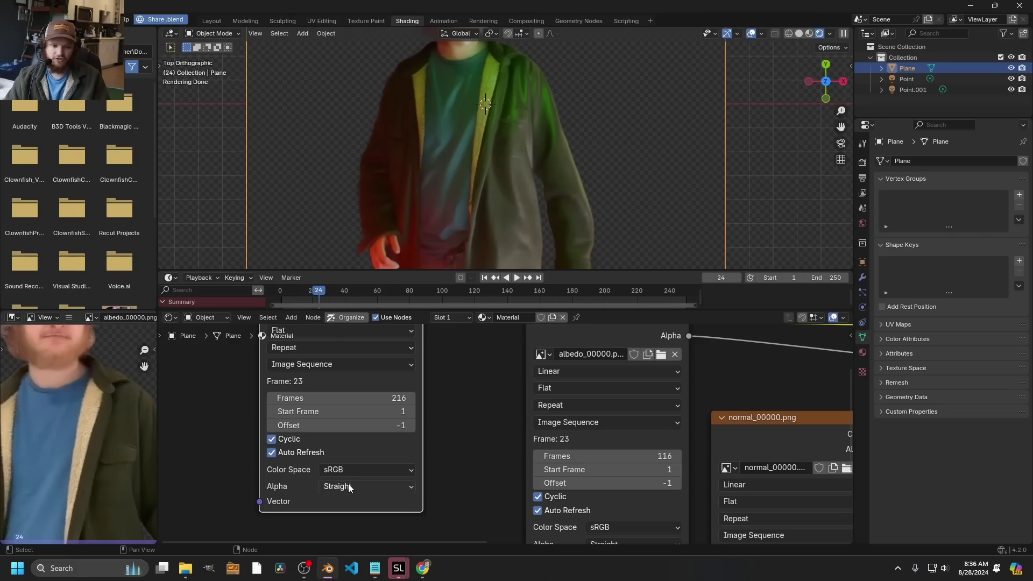
Set the roughness texture's color space to Non-Color and connect its Color output to the Principled BSDF's Roughness
click(337, 471)
click(486, 395)
scroll(473, 425, down, 3)
drag(455, 420, 251, 422)
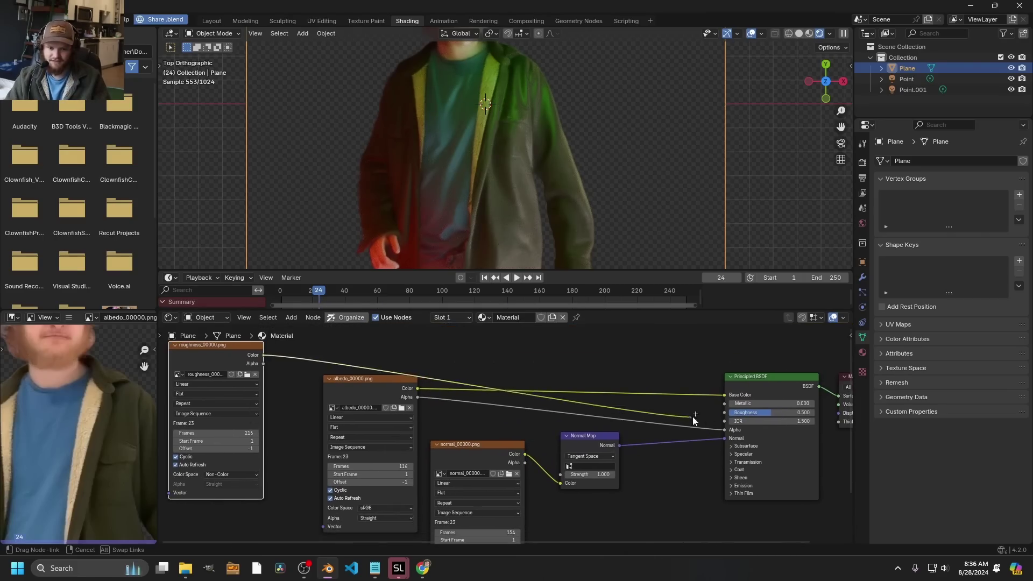
drag(724, 416, 724, 413)
Set the Normal Map node's strength to 0.25 and check the lit figure
scroll(628, 430, up, 2)
key(BackSpace)
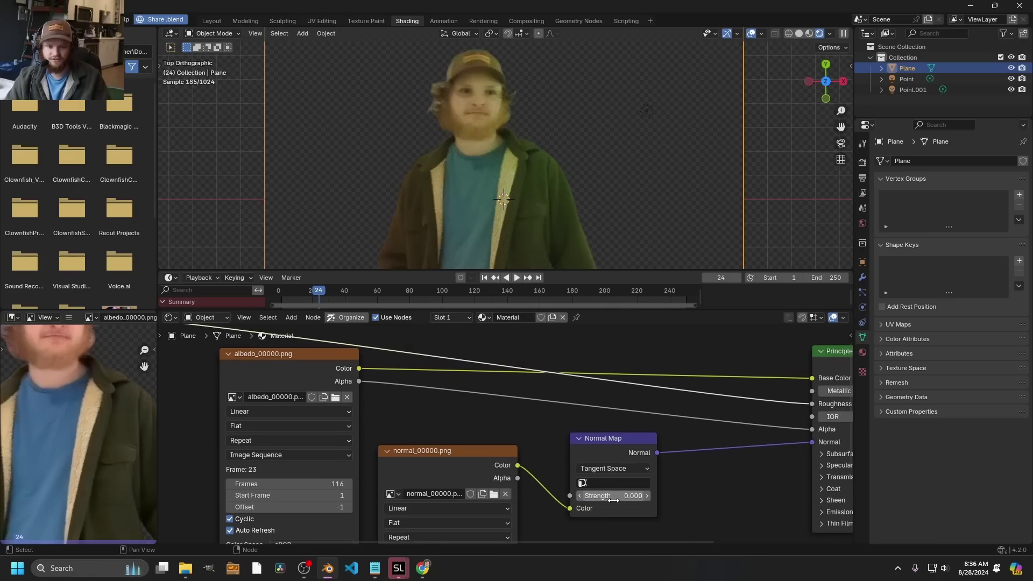
text(.25)
key(Return)
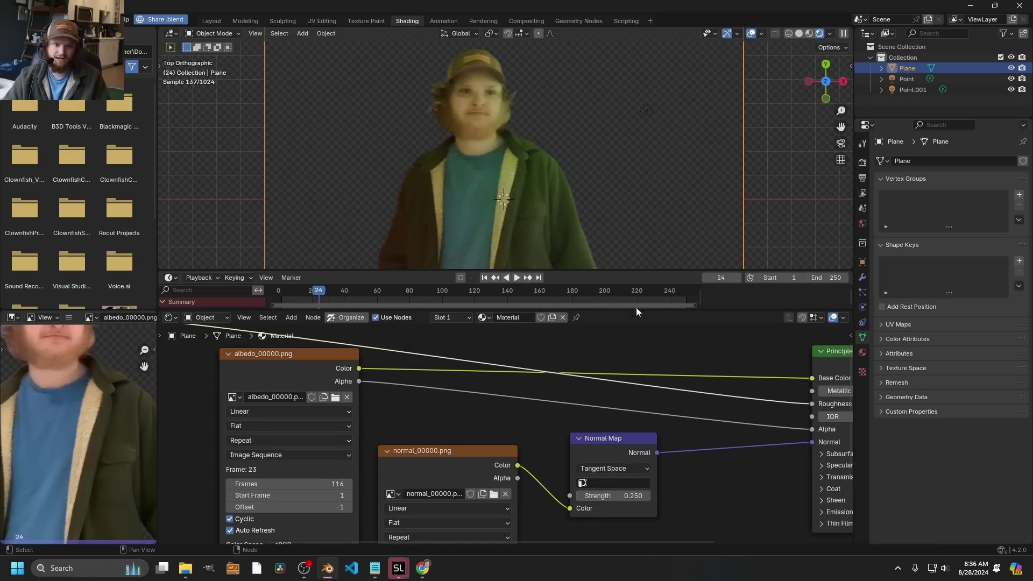
scroll(670, 251, down, 5)
drag(529, 203, 524, 180)
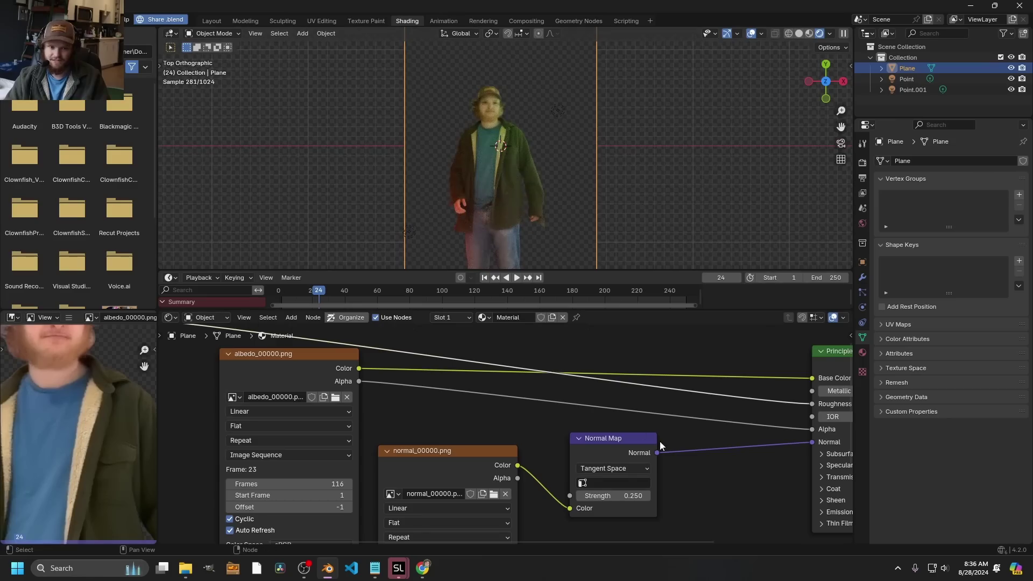
Duplicate the albedo texture node and place the copy below the Normal Map node
scroll(410, 437, down, 2)
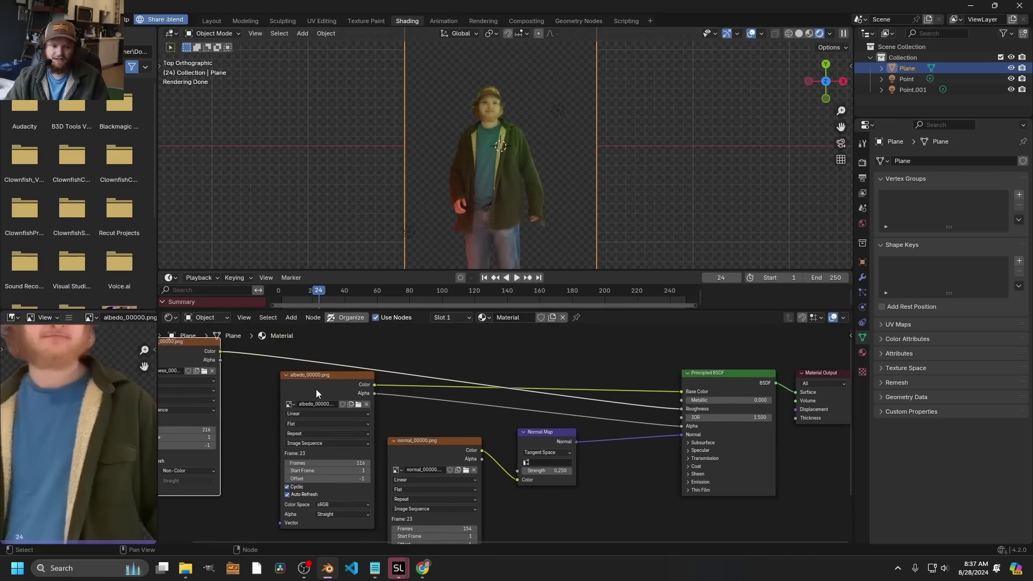
click(316, 394)
key(shift+d)
click(628, 502)
drag(607, 479, 535, 388)
scroll(547, 439, up, 4)
scroll(682, 413, up, 1)
Load the depth image sequence from the temp folder into the new texture node
click(724, 413)
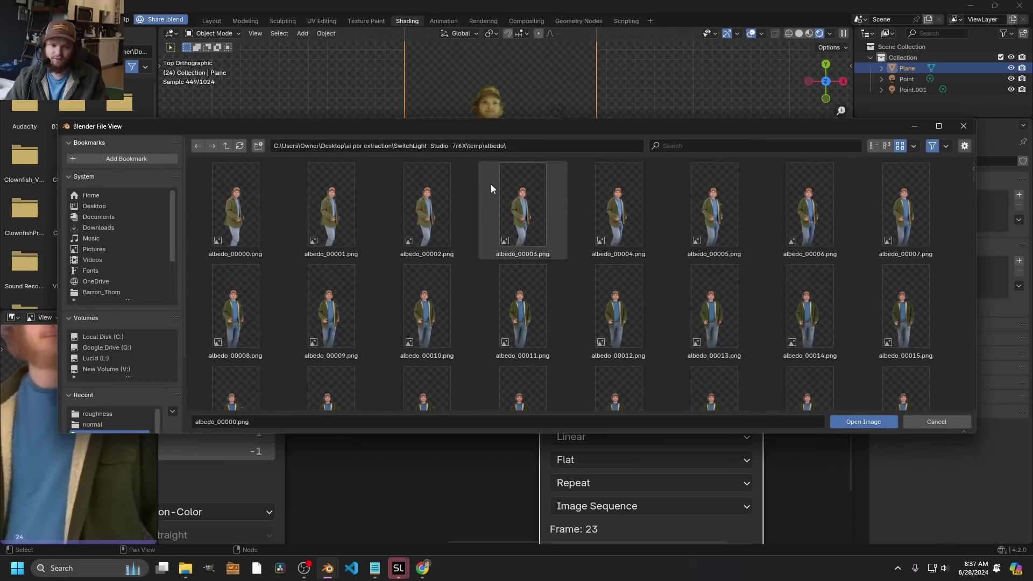
click(226, 143)
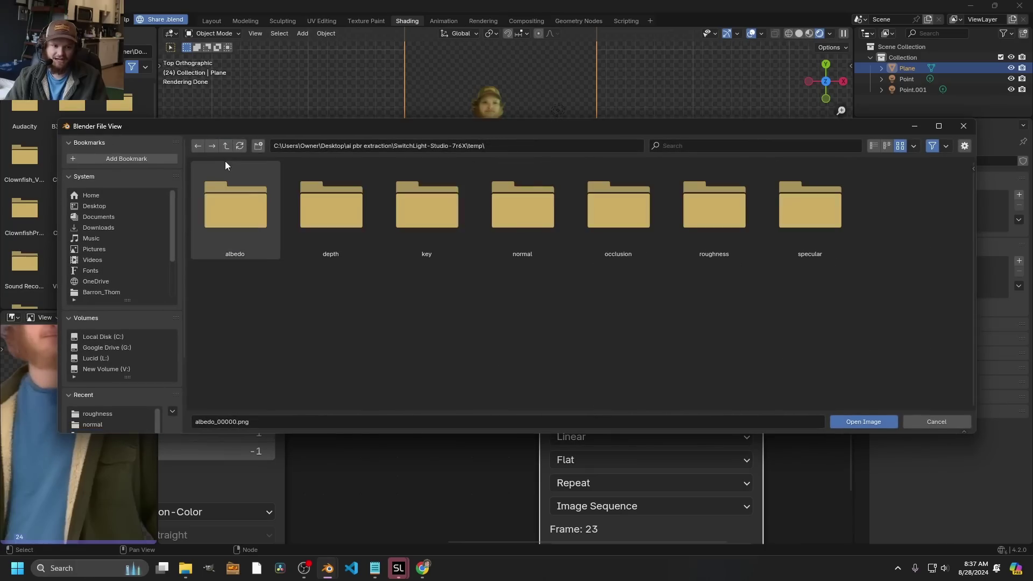
double_click(330, 217)
double_click(328, 218)
Review the depth texture's color space options and preview its Color output directly on the plane
scroll(526, 450, down, 2)
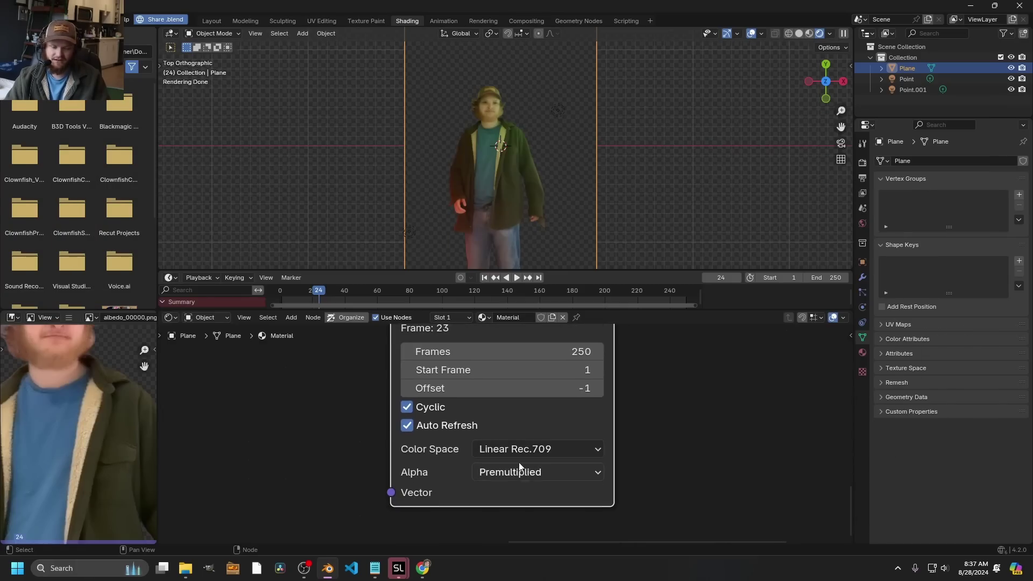
click(509, 453)
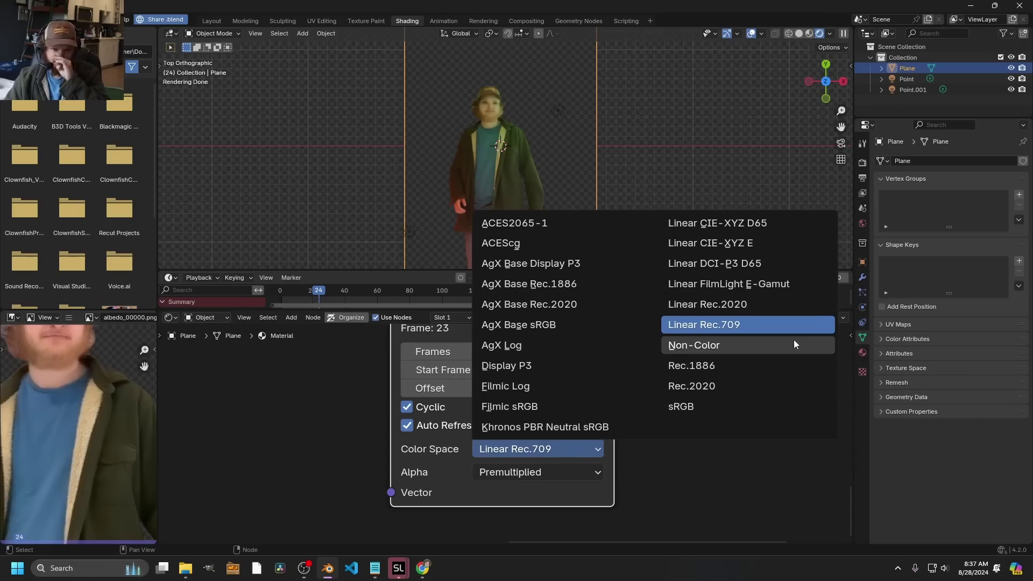
scroll(546, 454, down, 5)
drag(547, 454, 538, 426)
ctrl+shift+click(398, 420)
scroll(466, 215, up, 3)
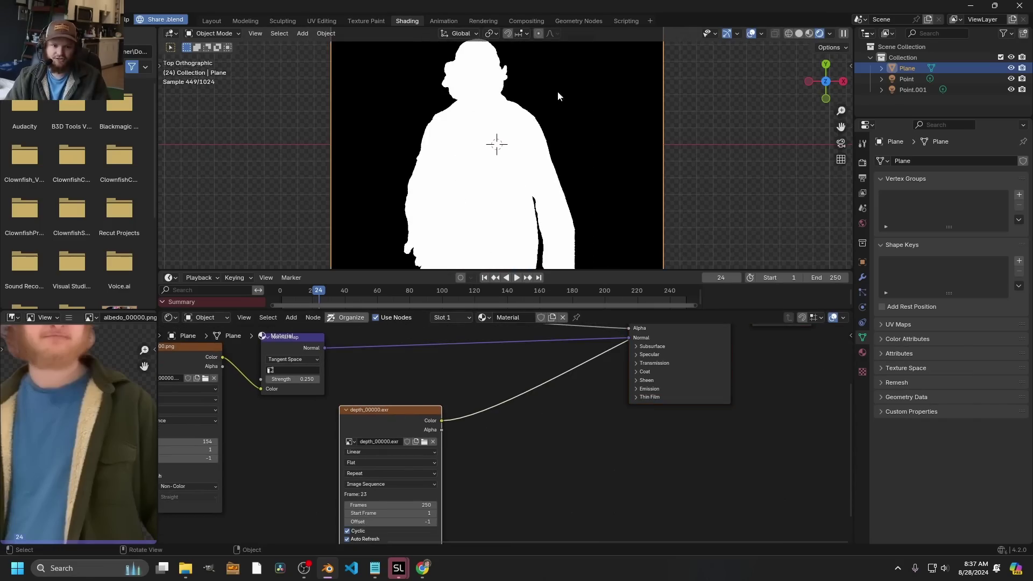
scroll(487, 363, up, 1)
Probe the depth values by varying the threshold of a temporary Greater Than math node, and remove that node
key(shift+a)
text(math)
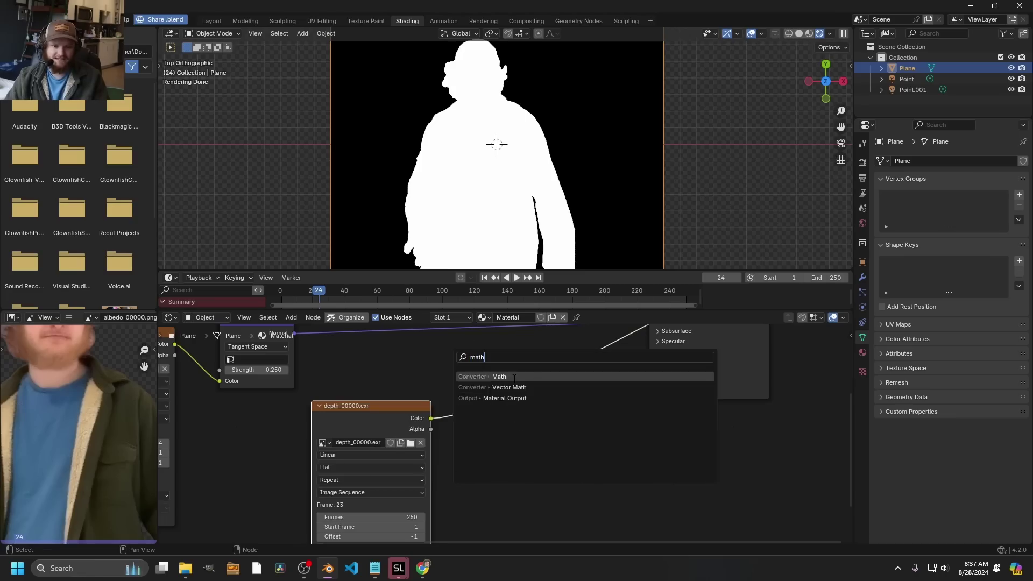
click(514, 379)
click(517, 398)
key(ctrl+period)
drag(528, 385, 554, 461)
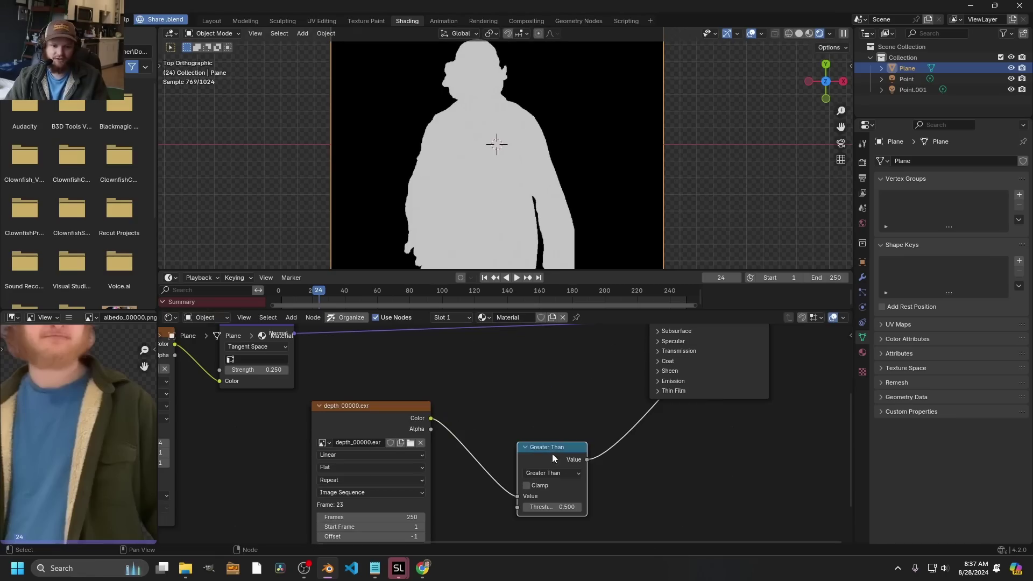
scroll(545, 487, down, 2)
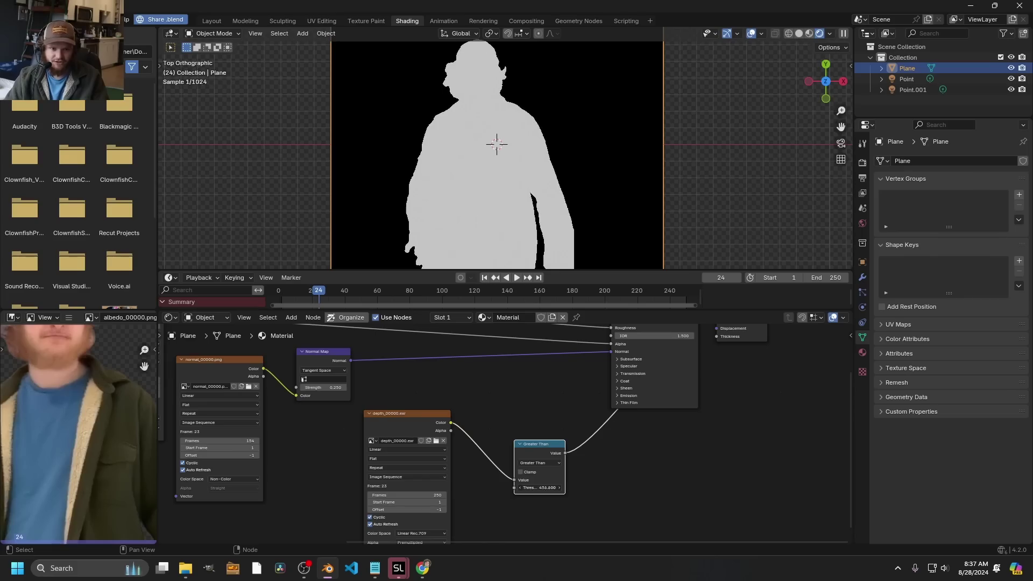
drag(539, 487, 553, 504)
scroll(559, 479, up, 5)
key(ctrl+x)
Insert a Map Range node on the link coming from the depth texture's Color output
key(shift+a)
text(map)
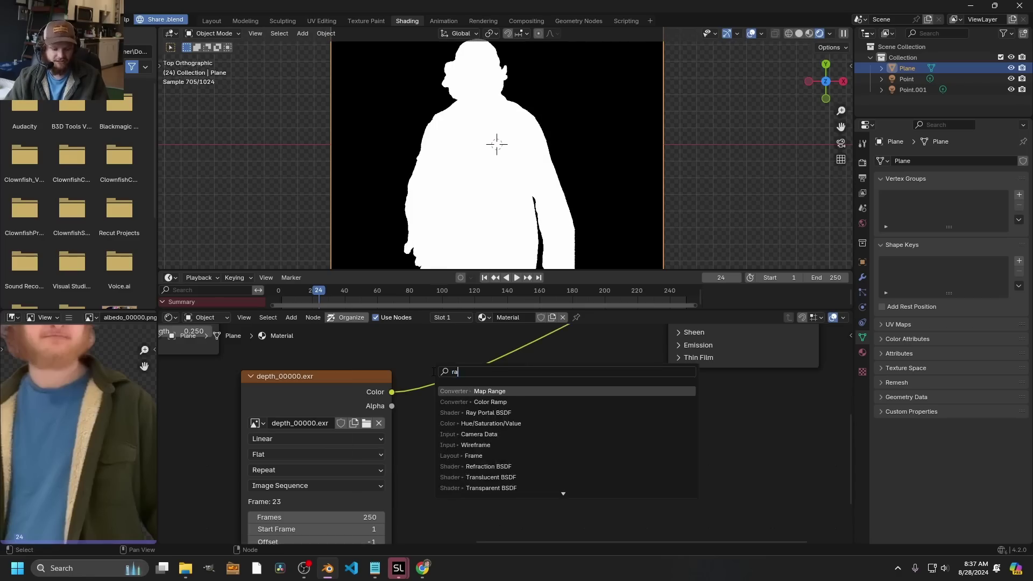
key(Return)
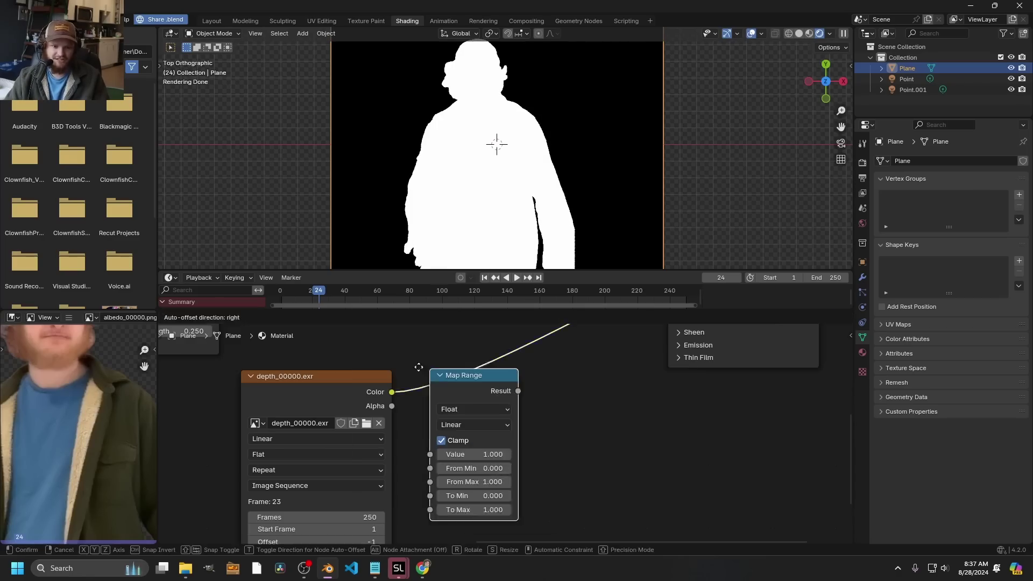
click(475, 418)
scroll(552, 463, up, 3)
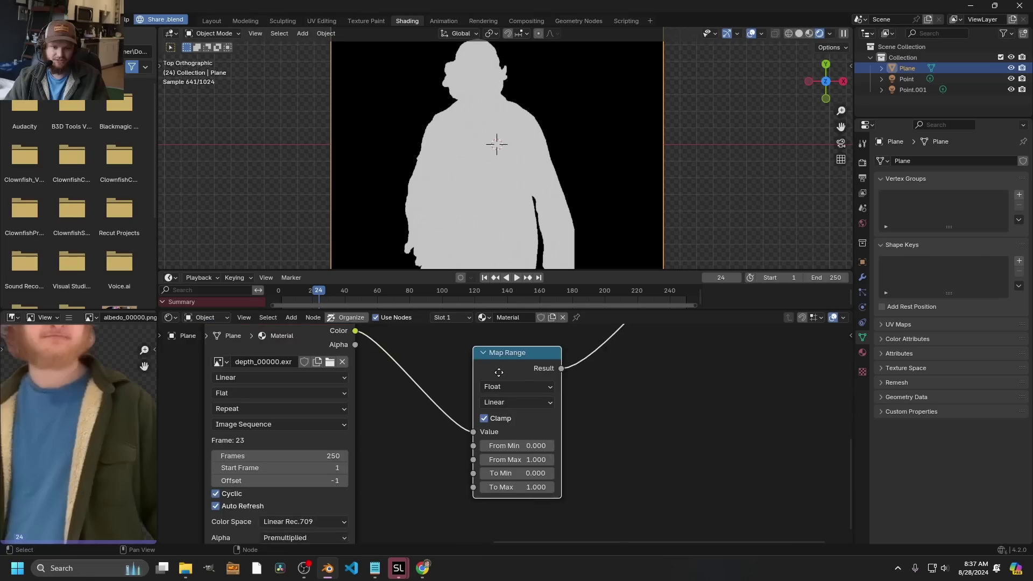
Set the Map Range's From Min to 500 and From Max to 1000, and go to frame 18
click(524, 449)
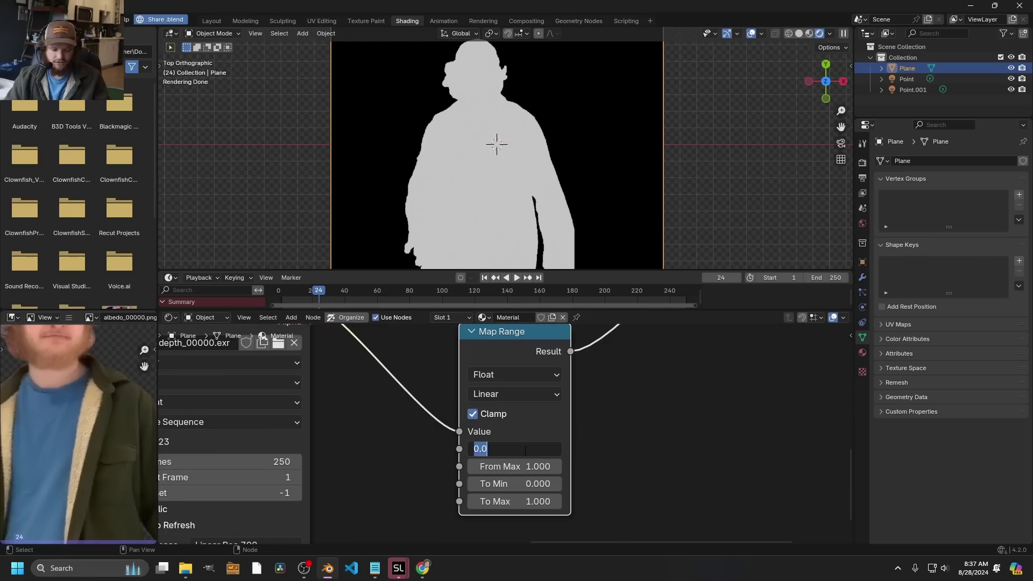
key(Return)
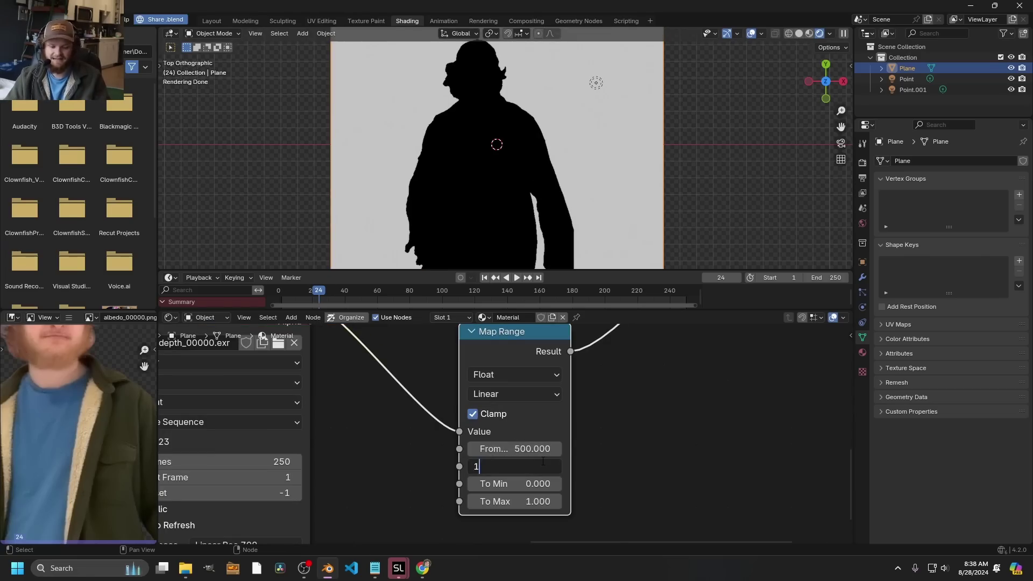
click(542, 461)
text(1000)
key(Return)
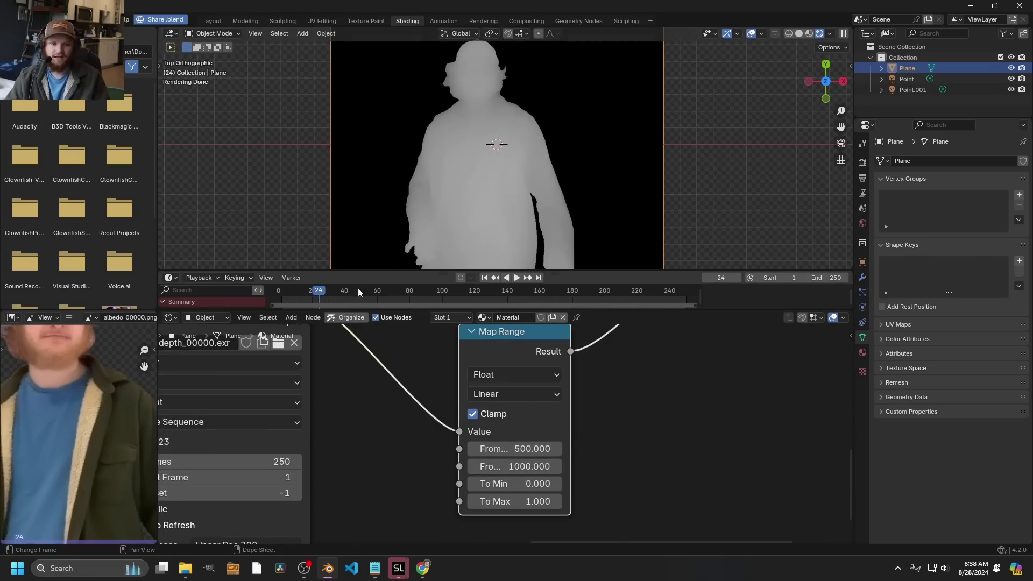
click(309, 293)
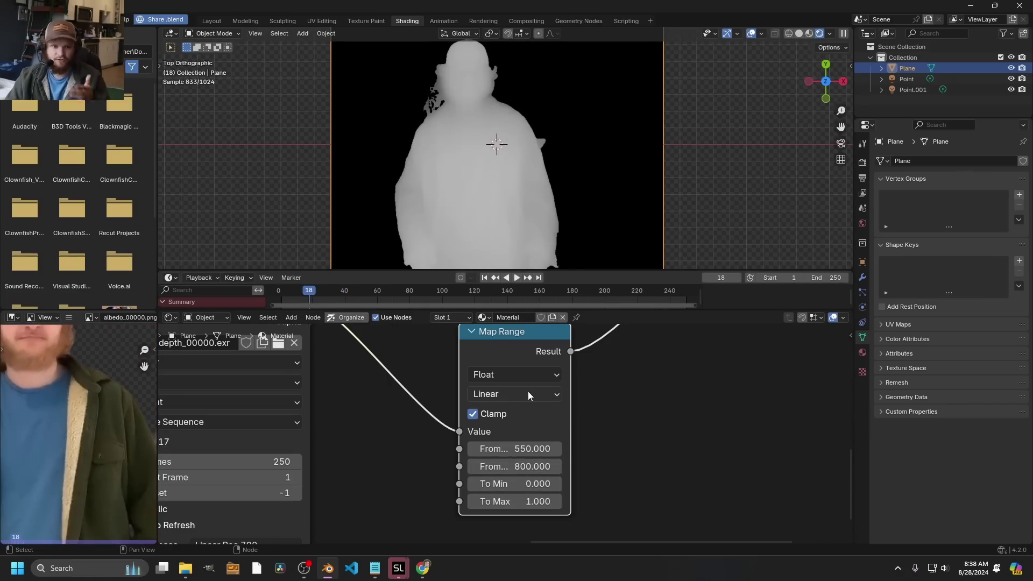
Move the Material Output node clear of the Principled BSDF and try linking the Map Range result directly to Displacement
scroll(570, 385, down, 8)
drag(608, 393, 459, 534)
click(566, 375)
drag(567, 379, 703, 436)
drag(564, 461, 550, 409)
scroll(550, 409, up, 5)
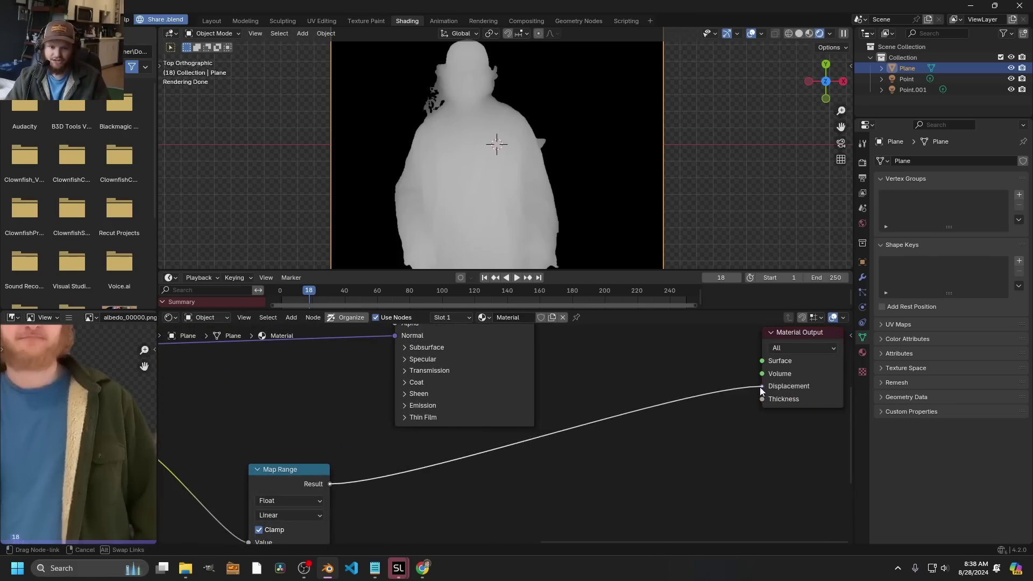
drag(761, 387, 549, 454)
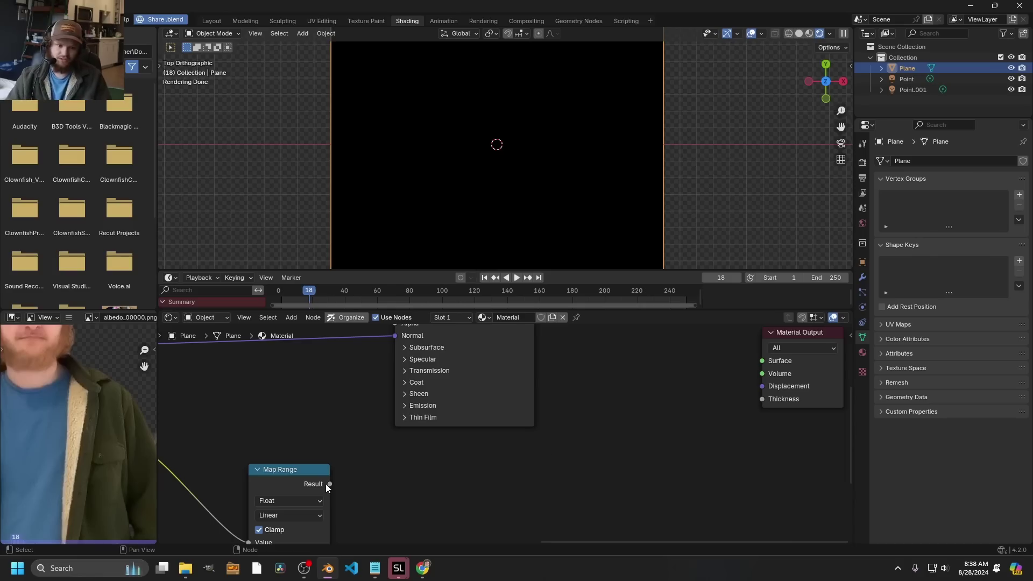
Add a Combine XYZ node with the Map Range result feeding Z, and connect its vector to the Material Output's Displacement
drag(326, 484, 505, 424)
text(combin)
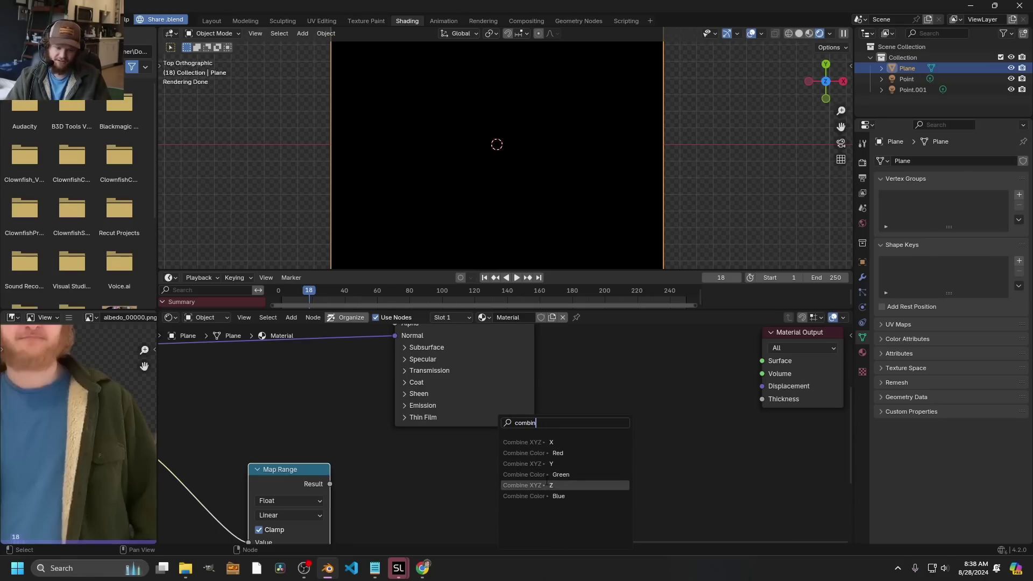
click(547, 483)
drag(765, 383, 765, 383)
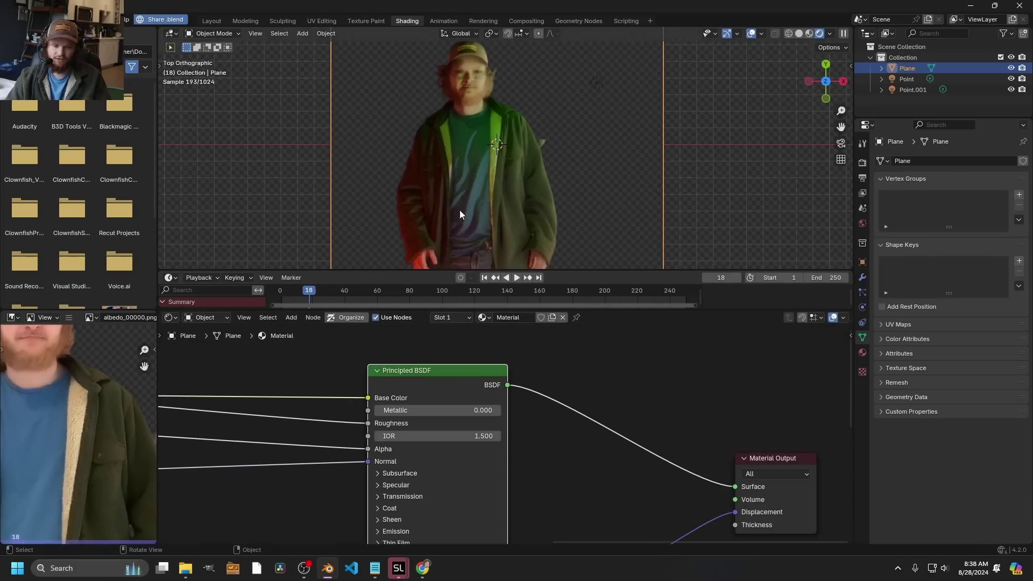
Subdivide the plane's mesh five times in Edit Mode and return to Object Mode
drag(459, 210, 512, 125)
key(Tab)
right_click(446, 170)
click(446, 170)
right_click(446, 170)
click(446, 170)
right_click(446, 170)
click(446, 170)
right_click(446, 170)
click(446, 170)
right_click(446, 170)
click(447, 170)
key(Tab)
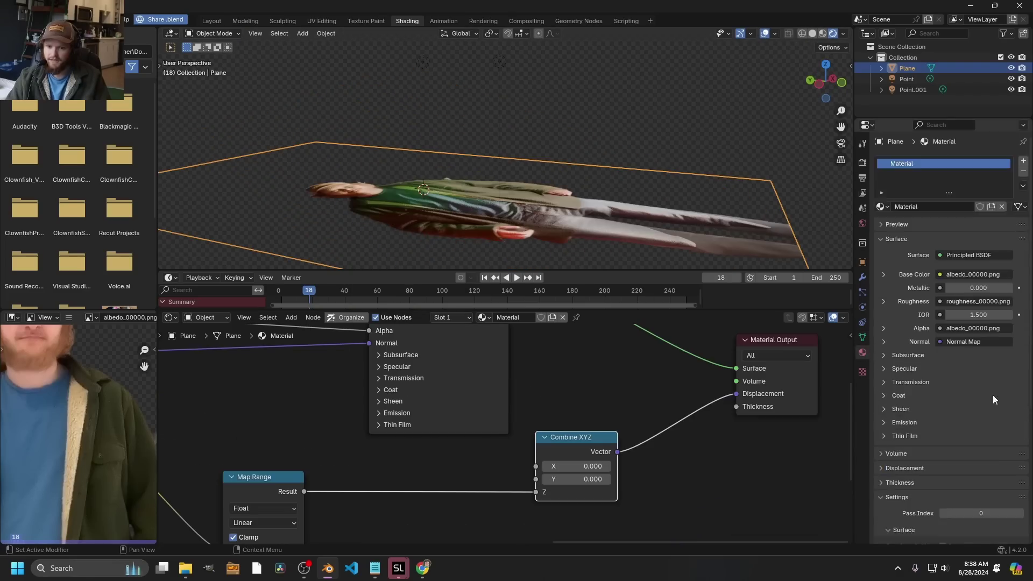
Set the plane material's displacement method to Displacement and Bump
scroll(993, 395, down, 8)
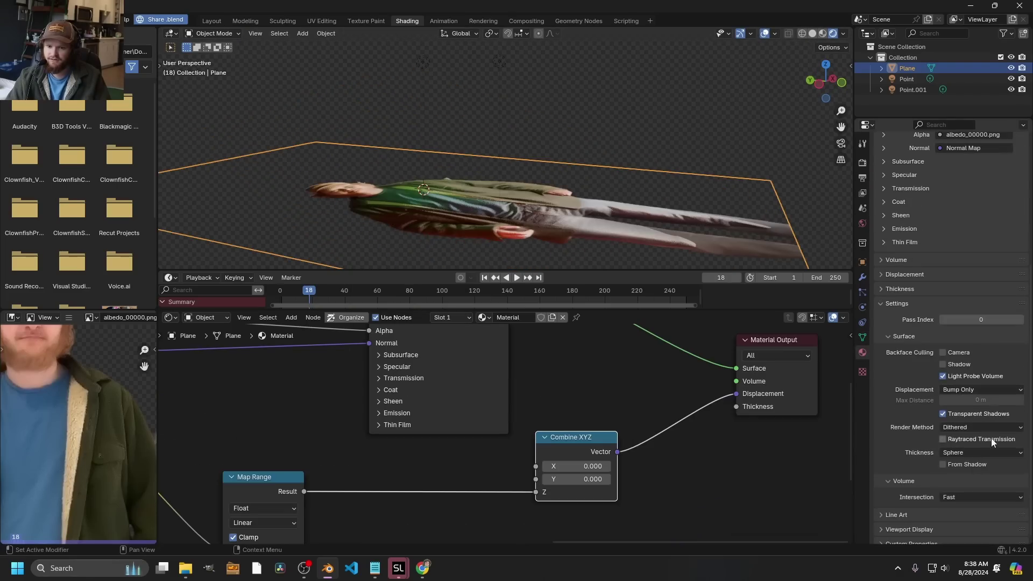
click(953, 389)
click(966, 426)
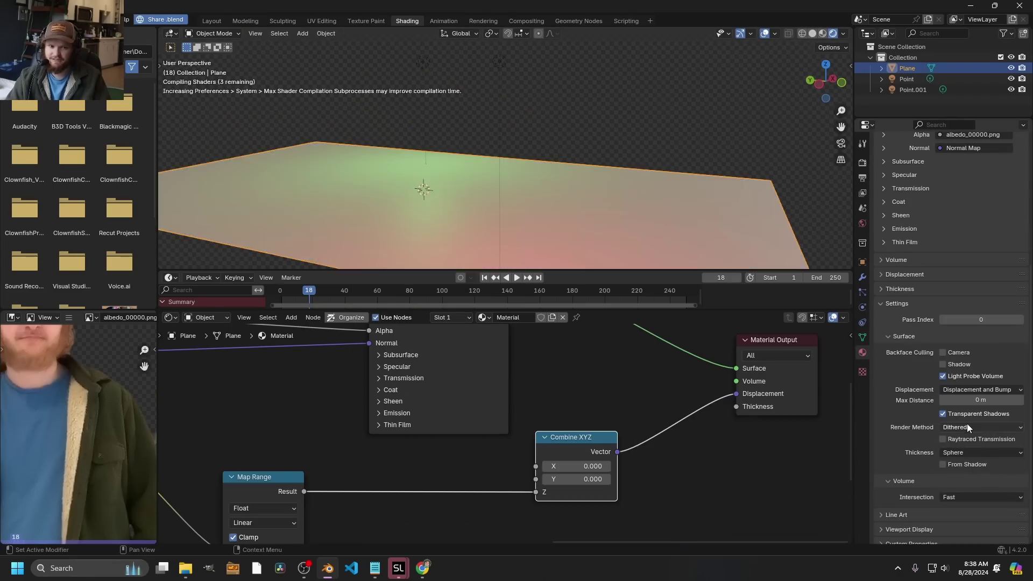
drag(547, 235, 498, 148)
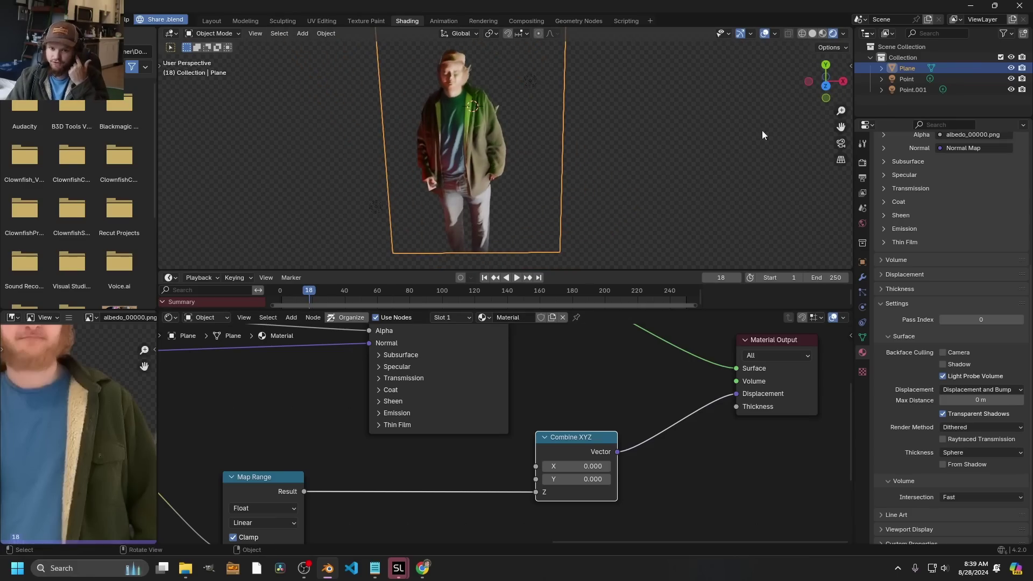
Set the Map Range's To Max to 0.2 and inspect the displaced figure from several angles
click(823, 86)
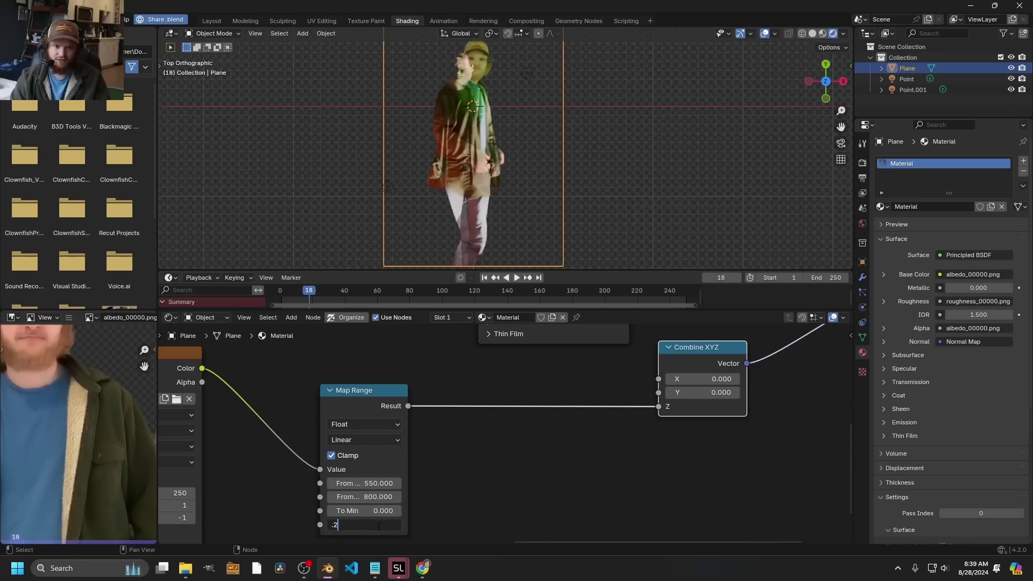
key(Return)
drag(381, 199, 465, 62)
scroll(392, 159, up, 3)
drag(393, 160, 755, 164)
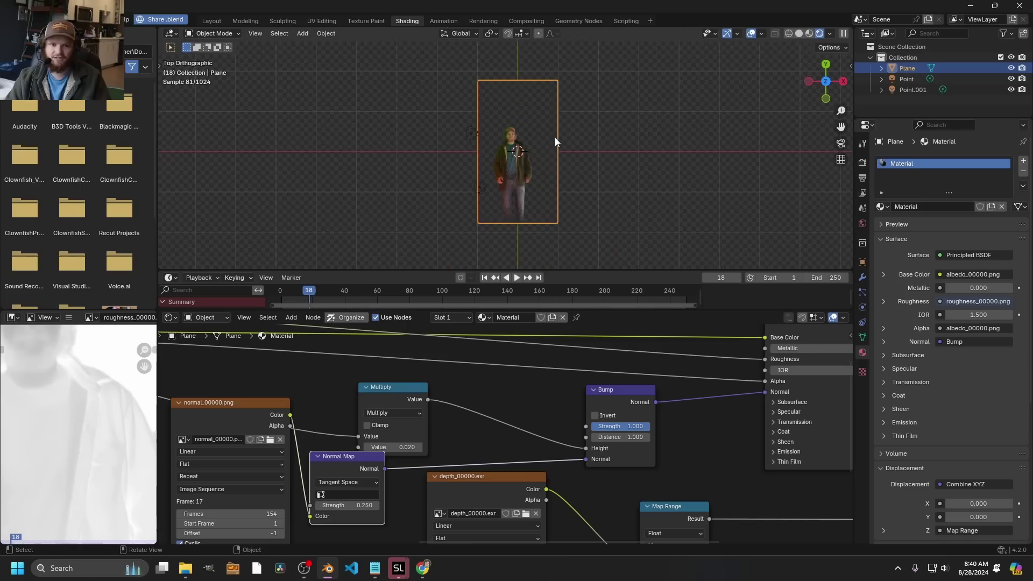
Rotate the plane 90 degrees about the X axis to stand it upright
key(r)
key(x)
key(9)
key(0)
key(Return)
Delete both point lights from the scene
drag(554, 137, 534, 60)
click(470, 118)
key(Delete)
click(913, 80)
key(Delete)
Switch the shader editor to the world nodes and set the environment texture mapping's Z rotation to about 152°
scroll(627, 124, up, 4)
drag(530, 161, 511, 145)
drag(511, 145, 533, 139)
click(213, 355)
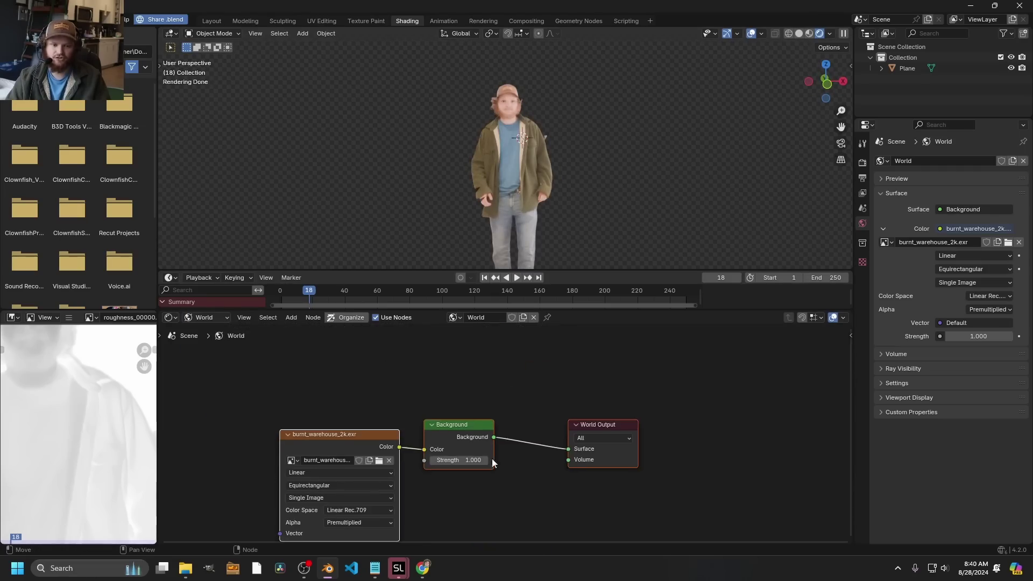
key(Home)
key(KP_1)
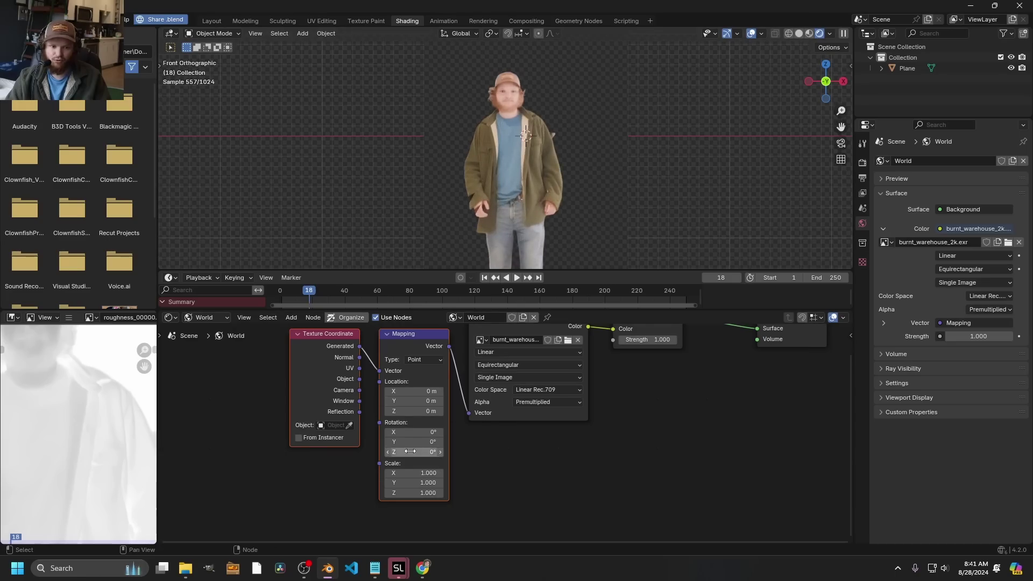
drag(414, 452, 484, 452)
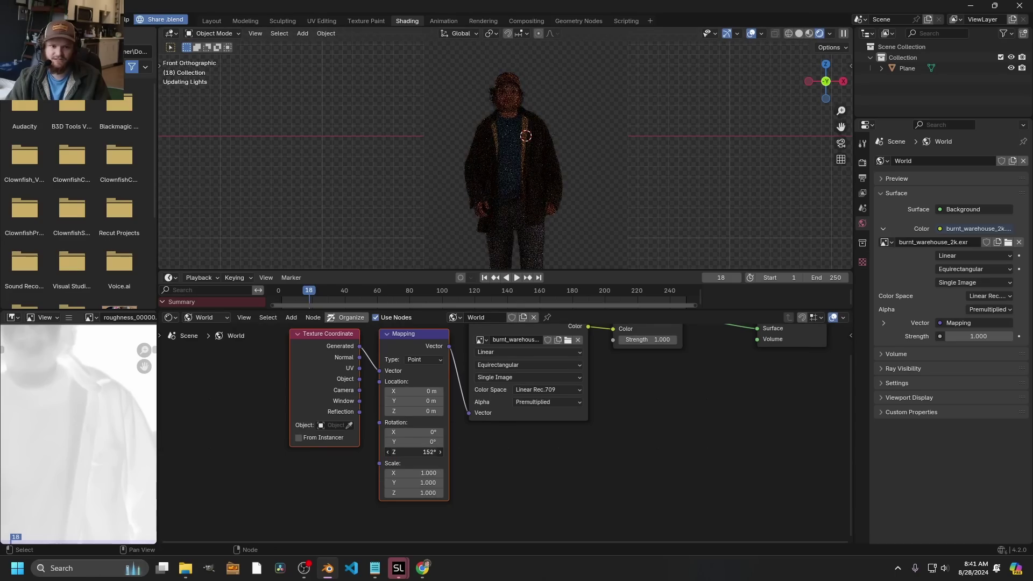
Set the environment mapping's Z rotation to 135° and bring up the plane's material nodes in the shader editor
mouse_move(415, 452)
mouse_down()
mouse_move(387, 452)
mouse_move(416, 451)
mouse_up()
scroll(540, 188, up, 3)
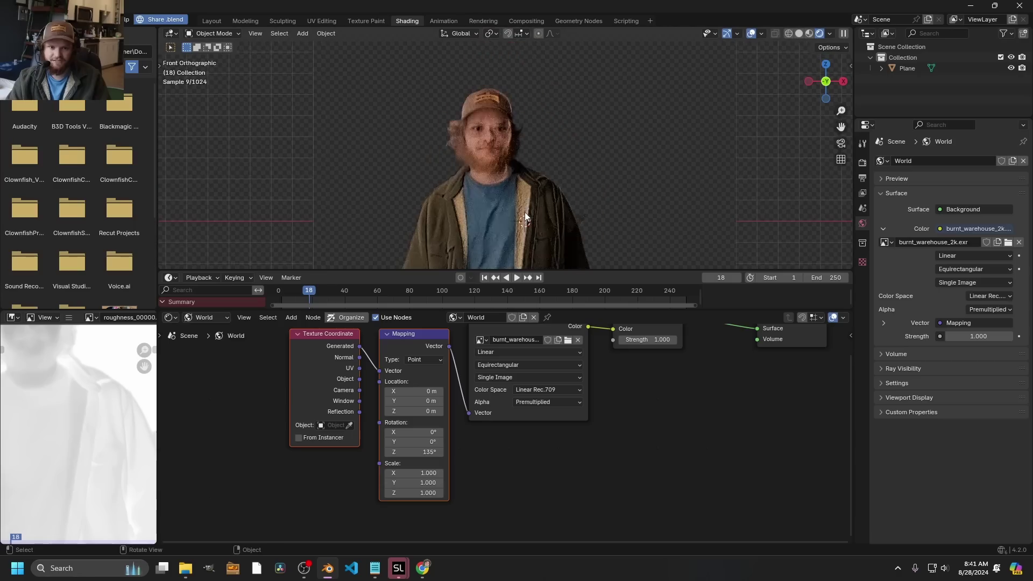
click(524, 213)
click(218, 319)
click(215, 306)
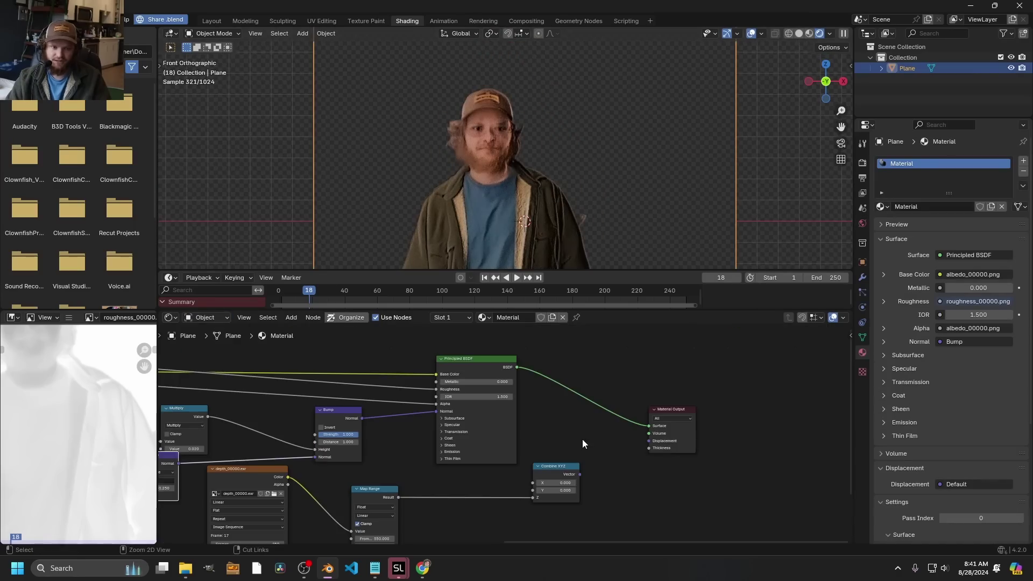
drag(385, 434, 610, 404)
scroll(607, 405, up, 6)
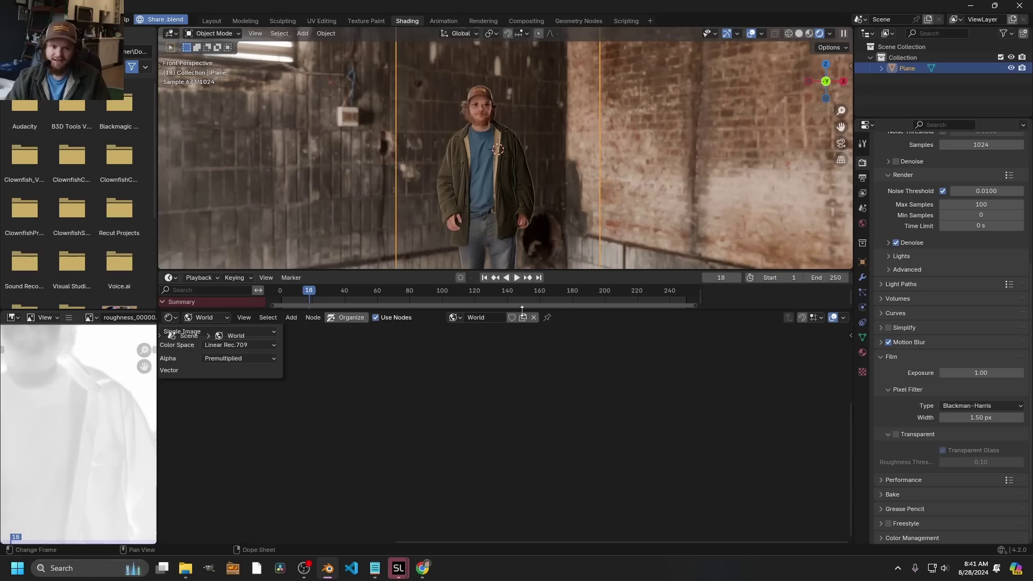
Rotate the warehouse environment around the figure, bringing the world Mapping node's Z rotation to 230° and adjusting it further
key(Home)
drag(446, 480, 497, 480)
click(765, 183)
scroll(574, 156, down, 2)
scroll(572, 172, up, 2)
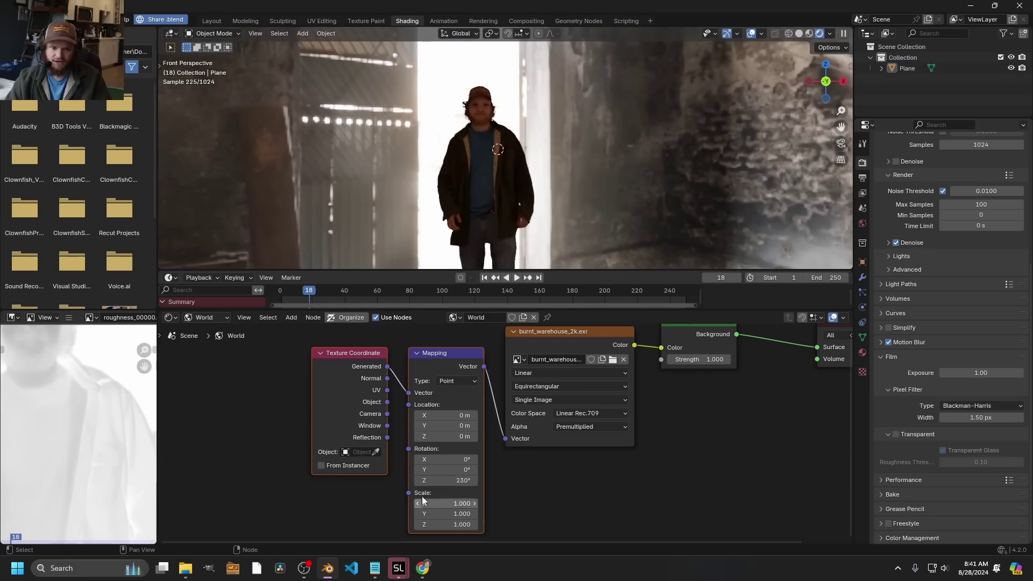
mouse_move(445, 480)
mouse_down()
mouse_move(498, 480)
mouse_move(452, 480)
mouse_up()
Drive the Mapping node's Z rotation with #frame, change the expression to frame/10, and play the animation
click(440, 480)
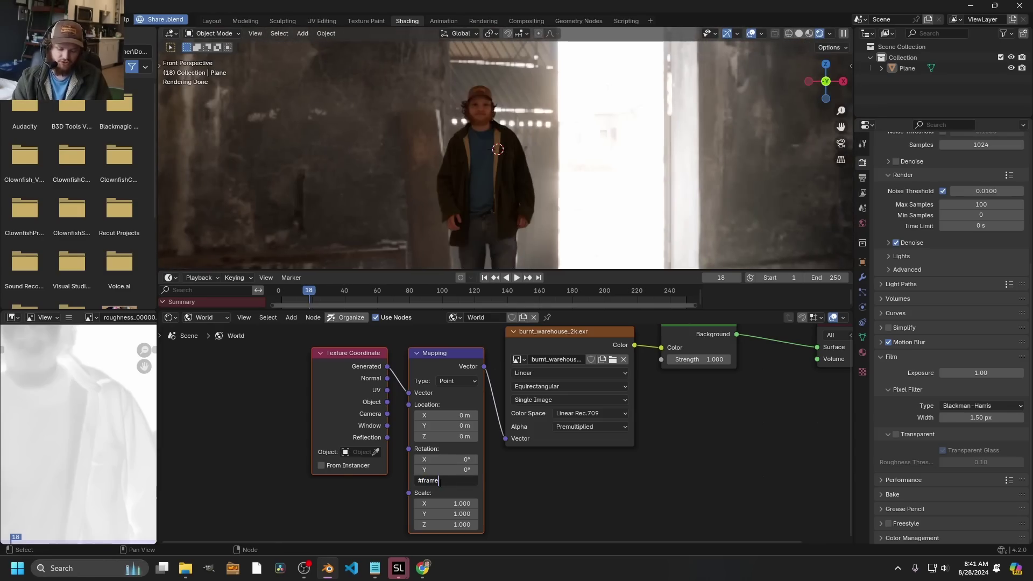
key(Return)
key(space)
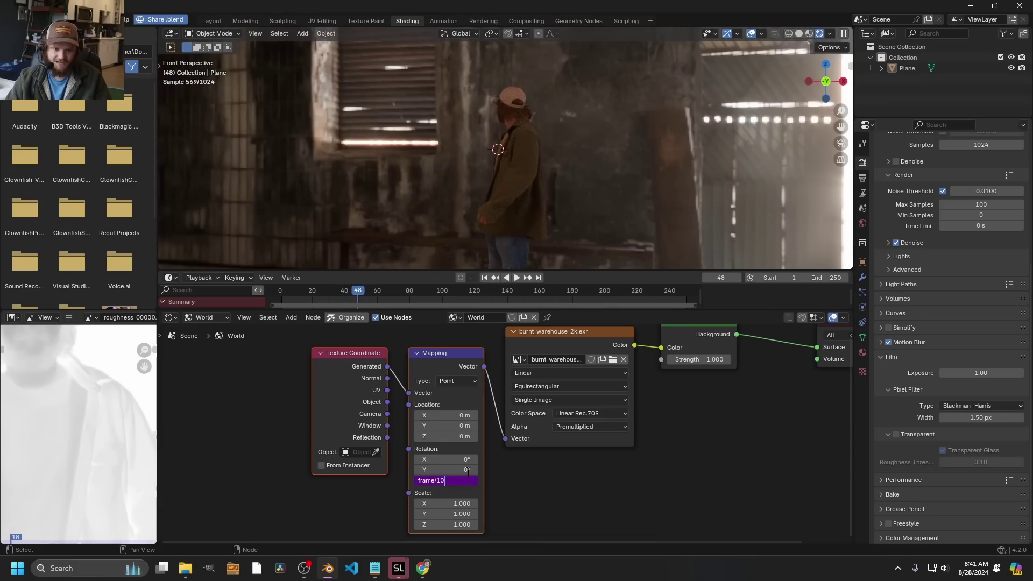
key(Return)
key(space)
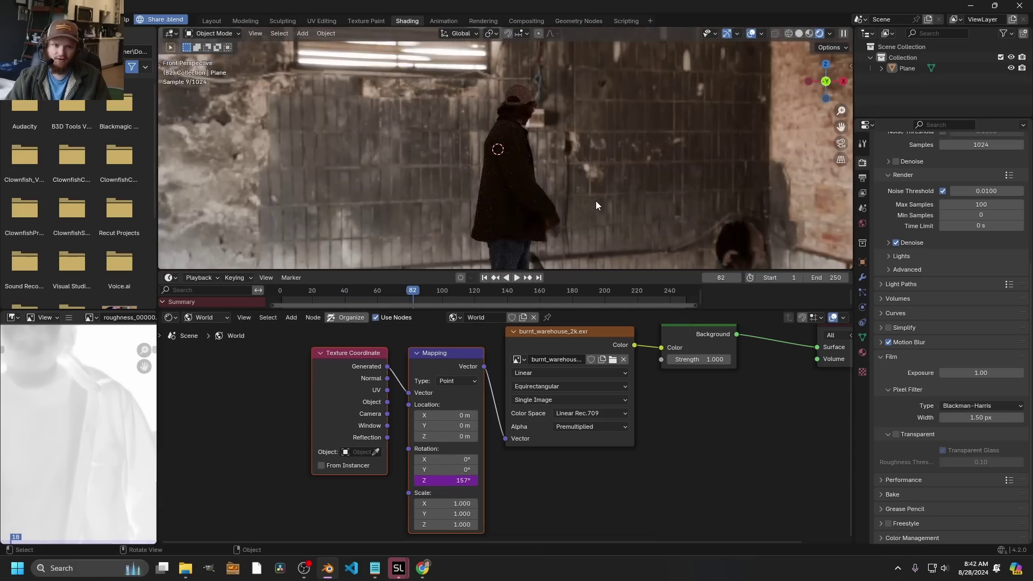
key(space)
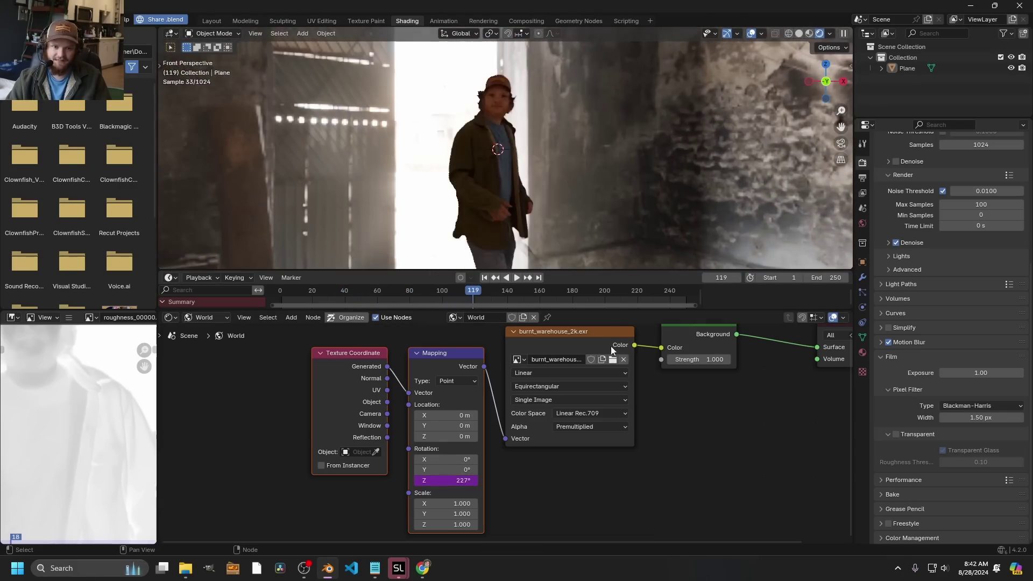
Replace the environment image with snowy_forest_path_01_2k.exr and play the rotating lighting on the figure
click(613, 359)
double_click(524, 304)
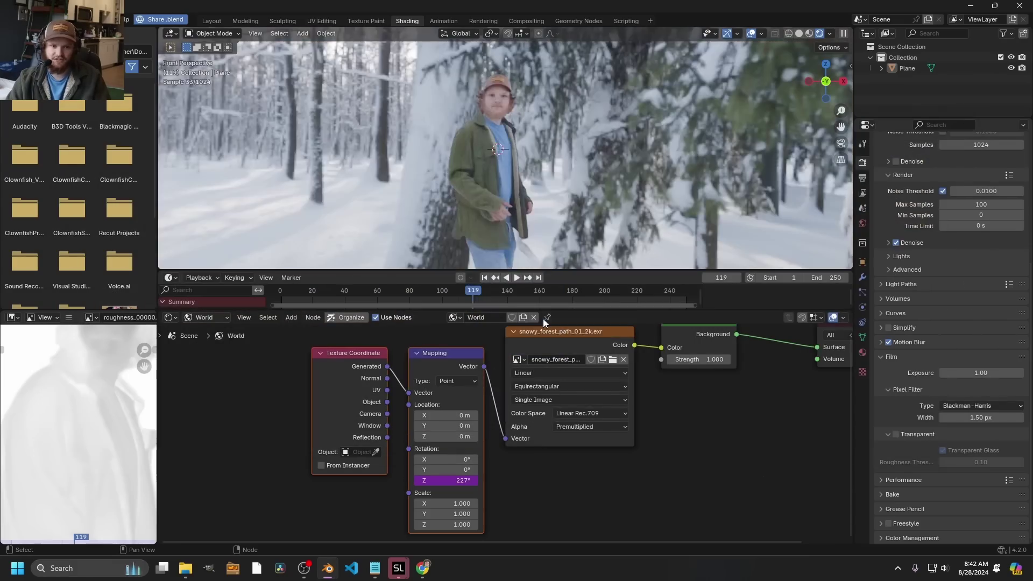
key(space)
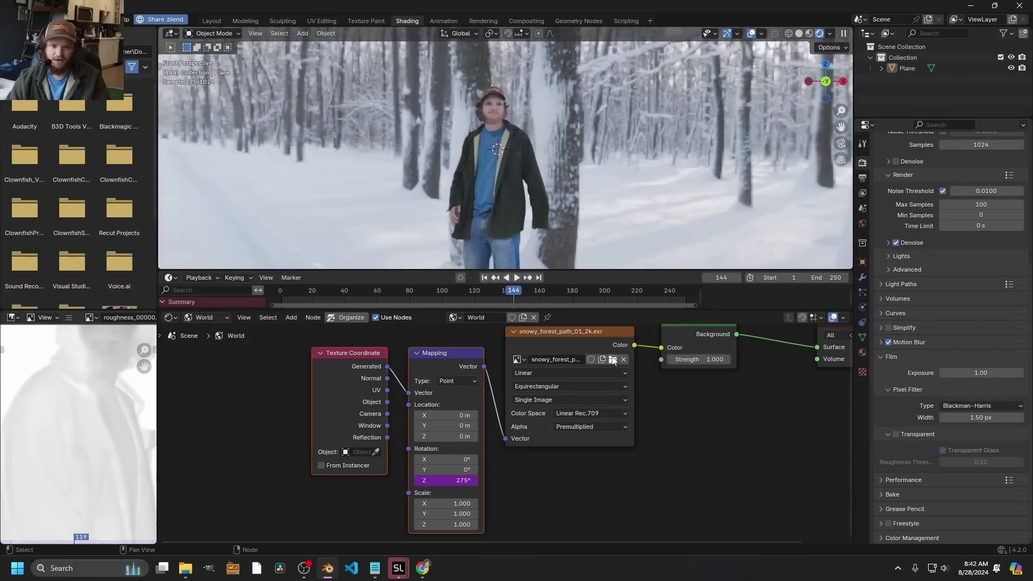
Load drachenfels_cellar_2k.exr as the environment image, preview it in playback, and reopen the environment image browser
click(613, 359)
double_click(611, 199)
key(space)
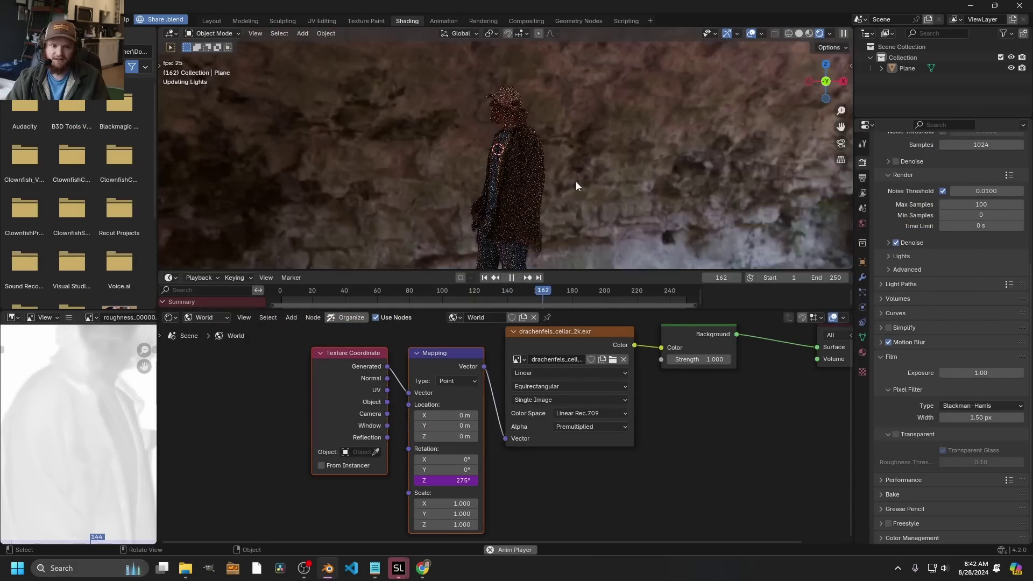
key(space)
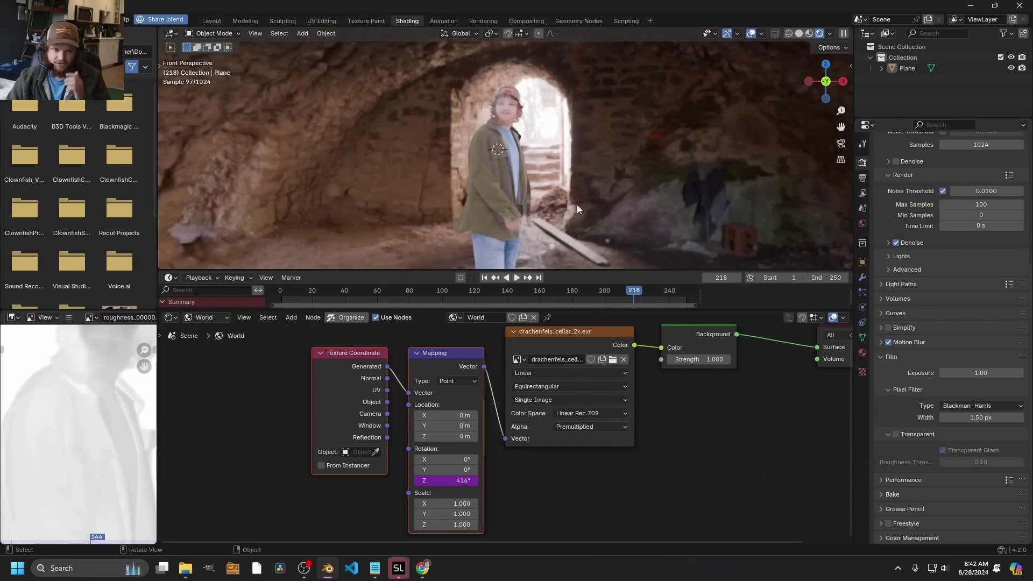
click(613, 359)
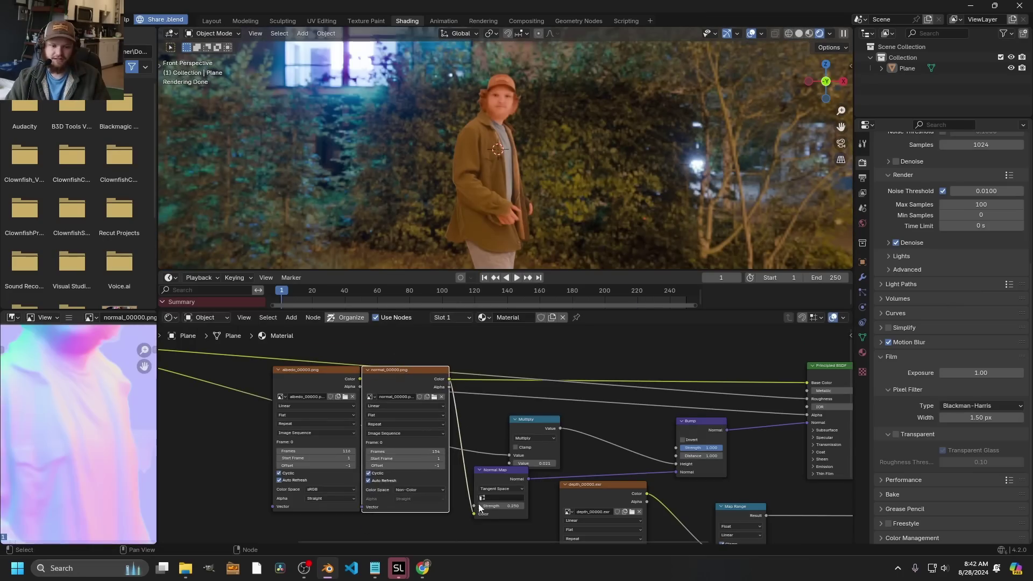
Move the normal texture and Normal Map nodes clear of the other material nodes and preview the Normal Map output
drag(488, 528, 418, 444)
key(g)
click(454, 308)
drag(733, 379, 532, 398)
scroll(532, 398, up, 1)
drag(462, 408, 320, 411)
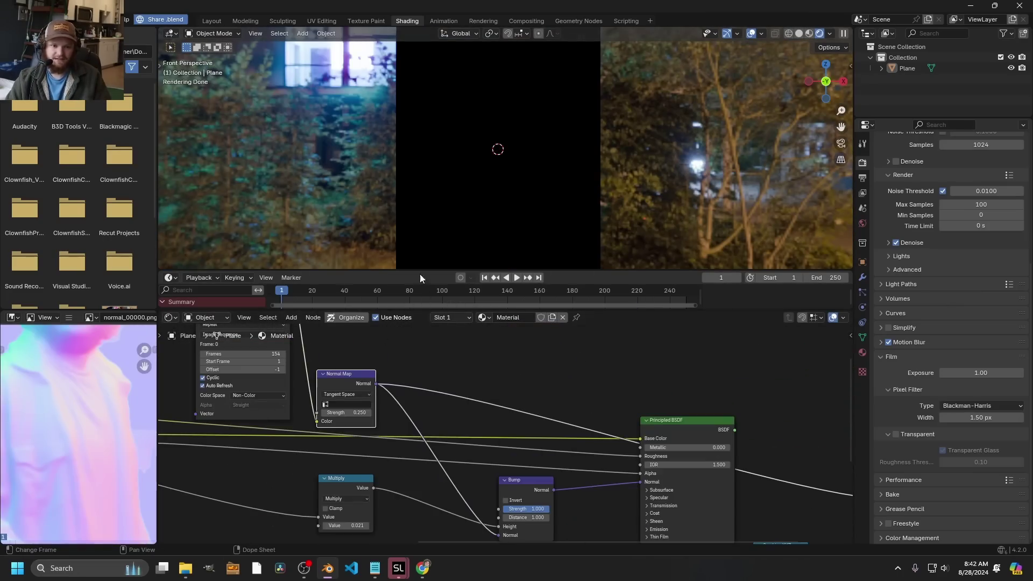
Set the Normal Map node's strength to 1.000 and preview the normal_00000.png texture on the plane
drag(326, 405, 336, 412)
ctrl+shift+click(294, 379)
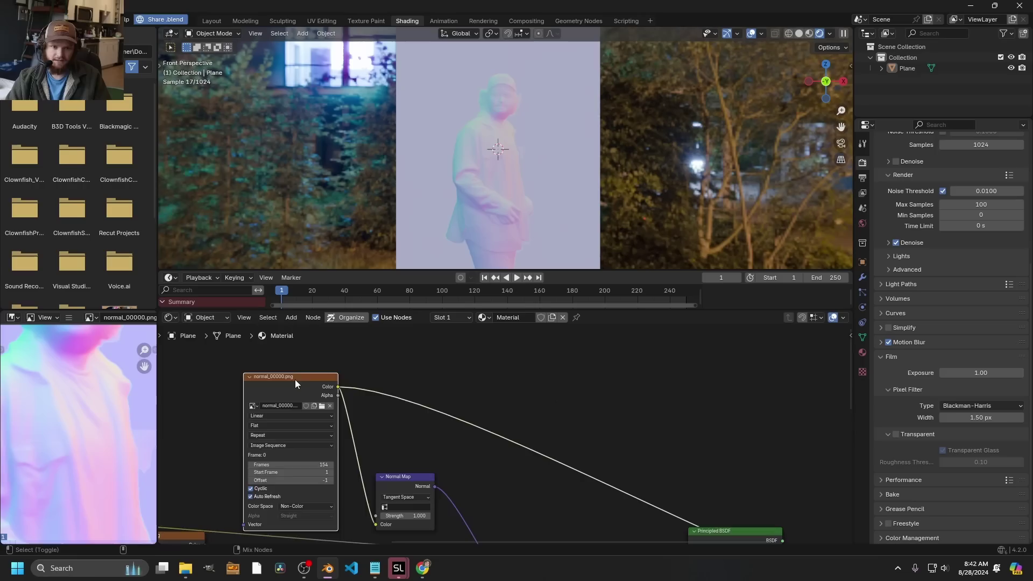
Insert a Normal node after the normal_00000.png texture, preview its Dot output, and rotate its sphere to shade the figure
scroll(444, 378, up, 3)
key(shift+a)
click(444, 378)
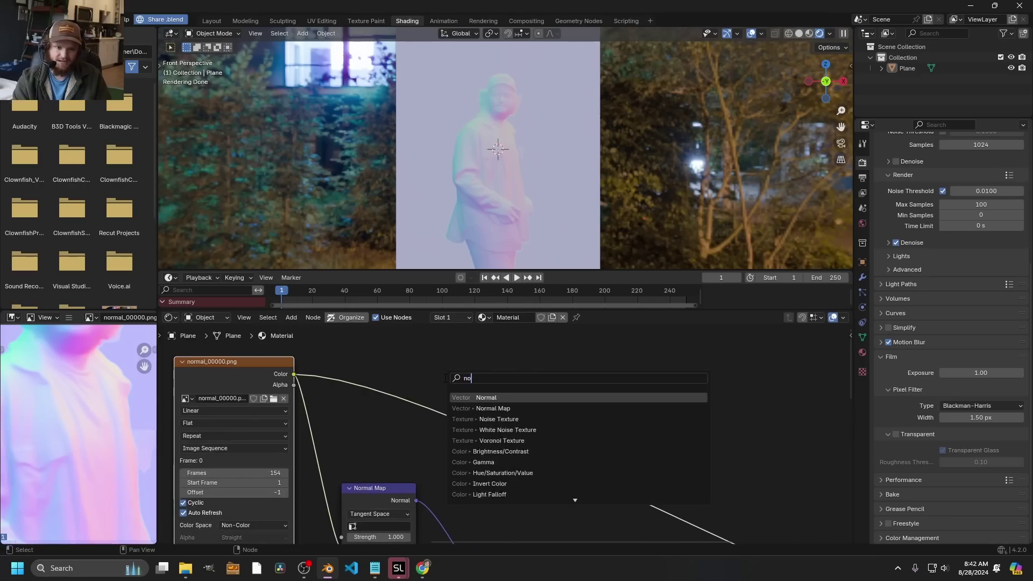
key(Return)
click(445, 378)
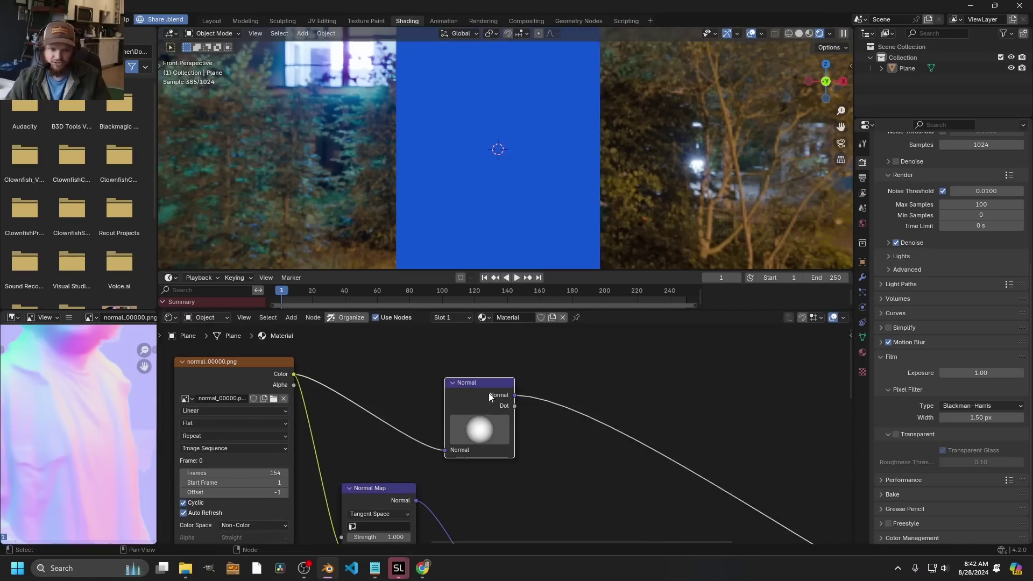
scroll(501, 422, up, 1)
mouse_move(459, 414)
mouse_down()
mouse_move(408, 390)
mouse_move(499, 421)
mouse_move(467, 486)
mouse_move(481, 494)
mouse_move(473, 499)
mouse_move(472, 405)
mouse_move(448, 399)
mouse_move(438, 424)
mouse_move(458, 414)
mouse_up()
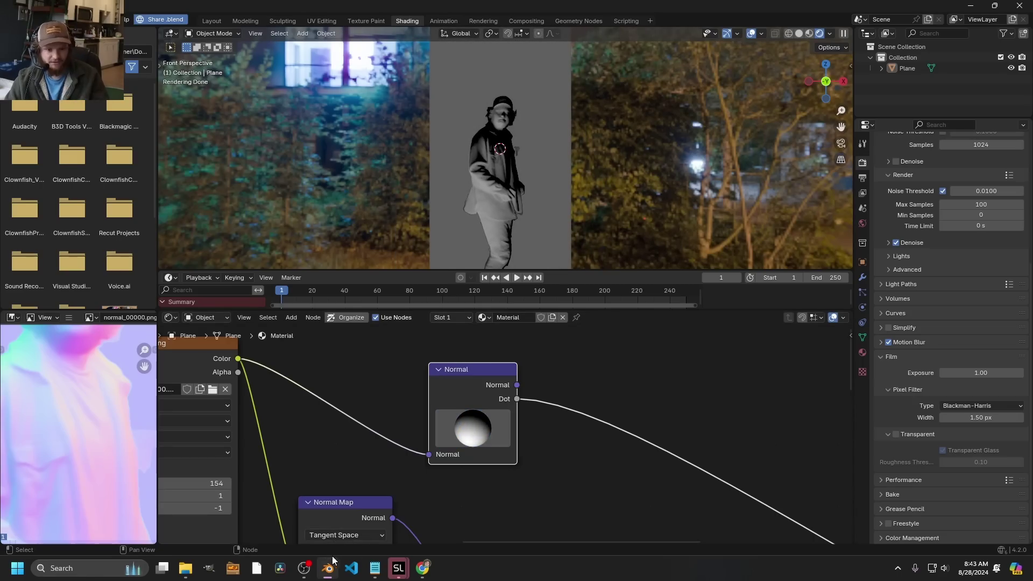
Switch to SwitchLight Studio, dismiss the background removal notice, and bring up the PBR extraction window
mouse_move(397, 568)
click(485, 496)
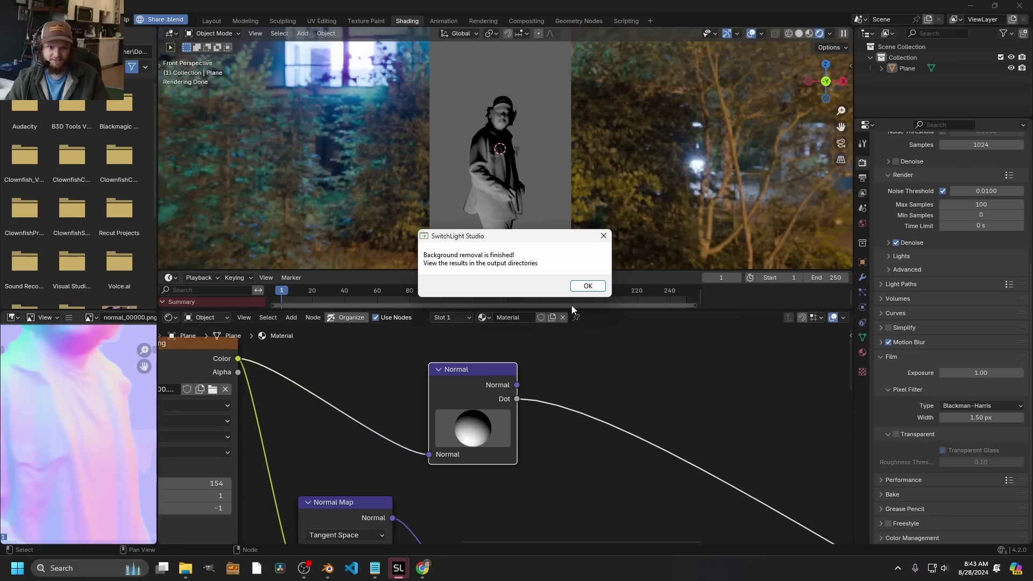
click(585, 286)
click(400, 567)
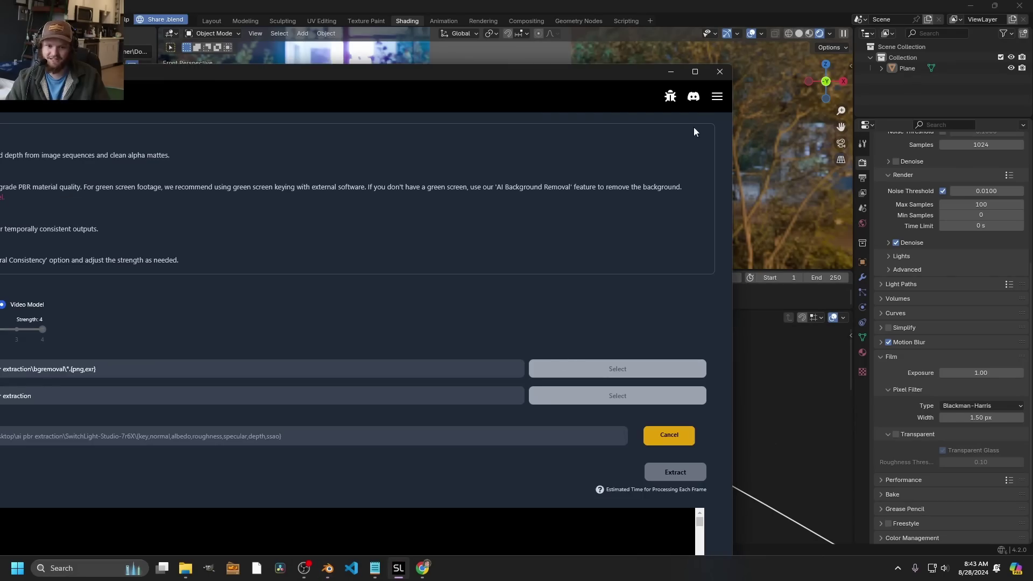